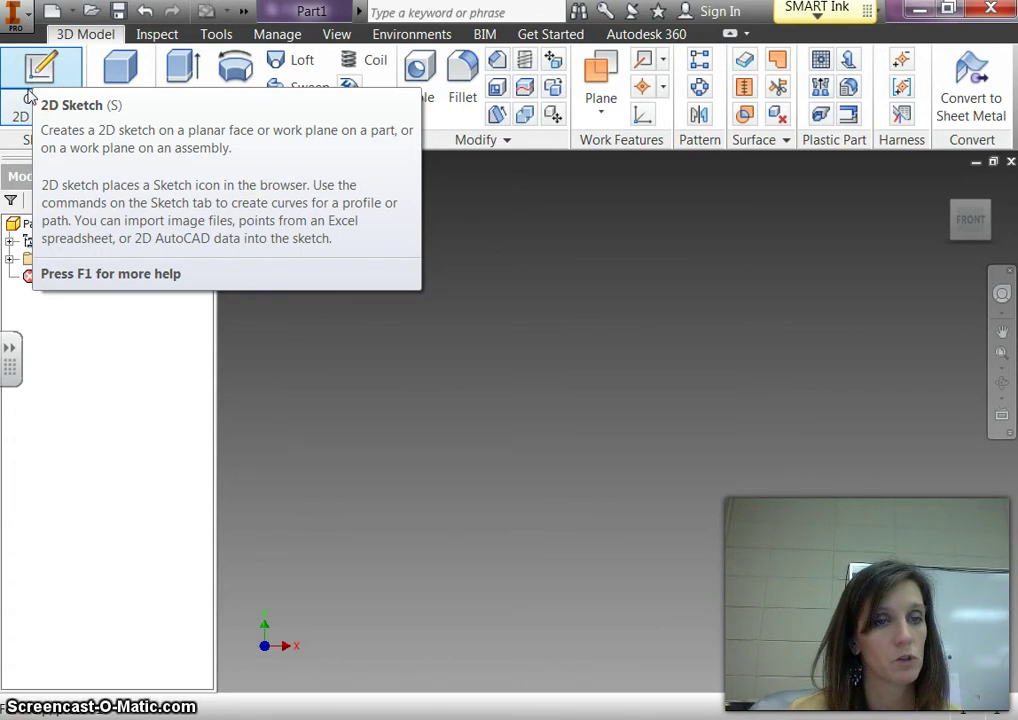
# Sketch a 1.5 in by 1.5 in rectangle on the front origin plane and finish the sketch
pyautogui.click(30, 96)
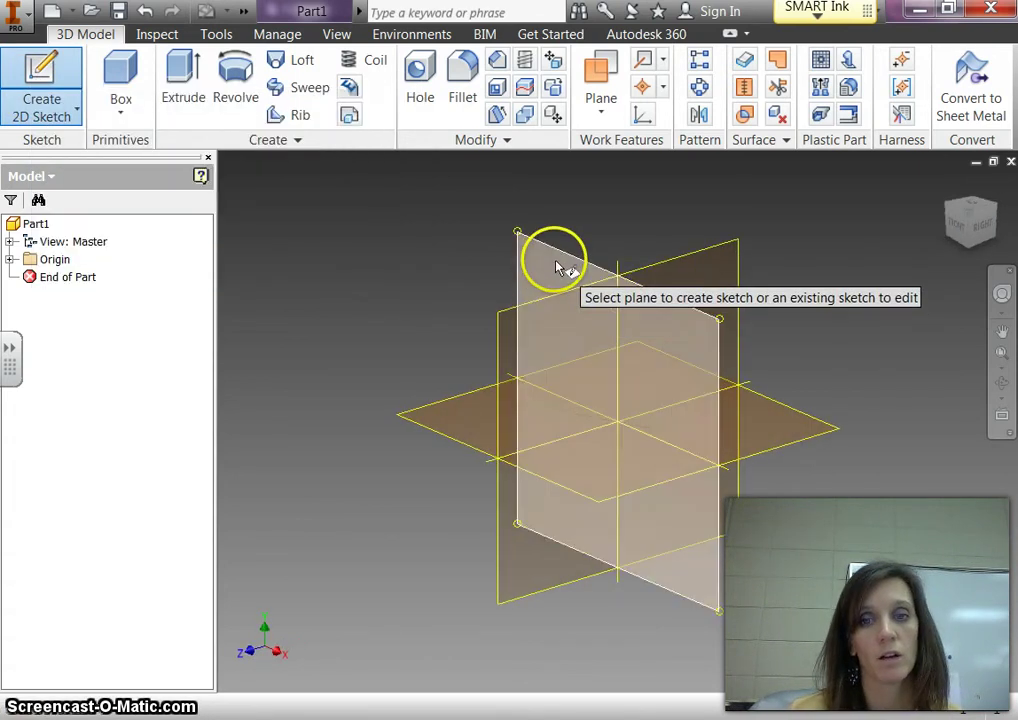
pyautogui.click(553, 260)
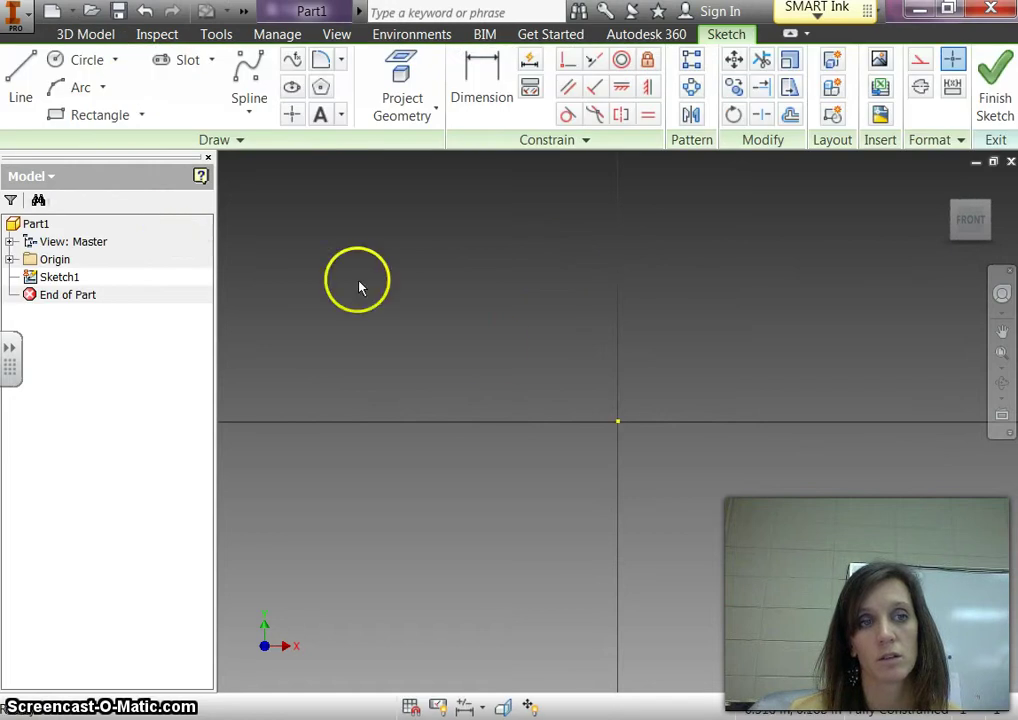
pyautogui.click(86, 116)
pyautogui.click(468, 307)
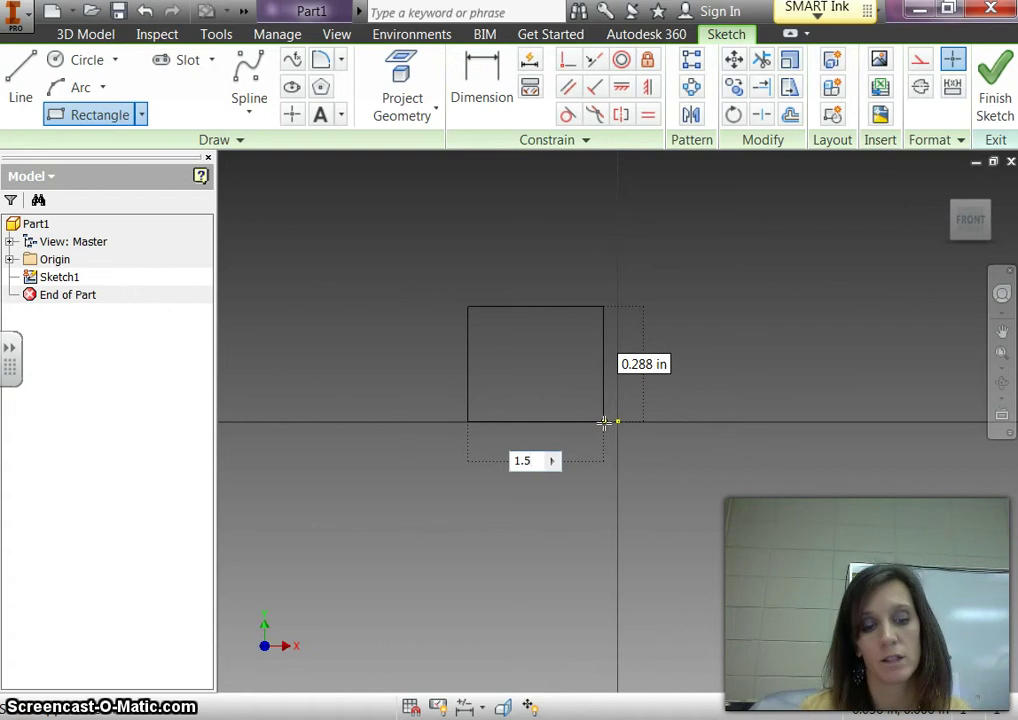
pyautogui.write('1.5')
pyautogui.press('Tab')
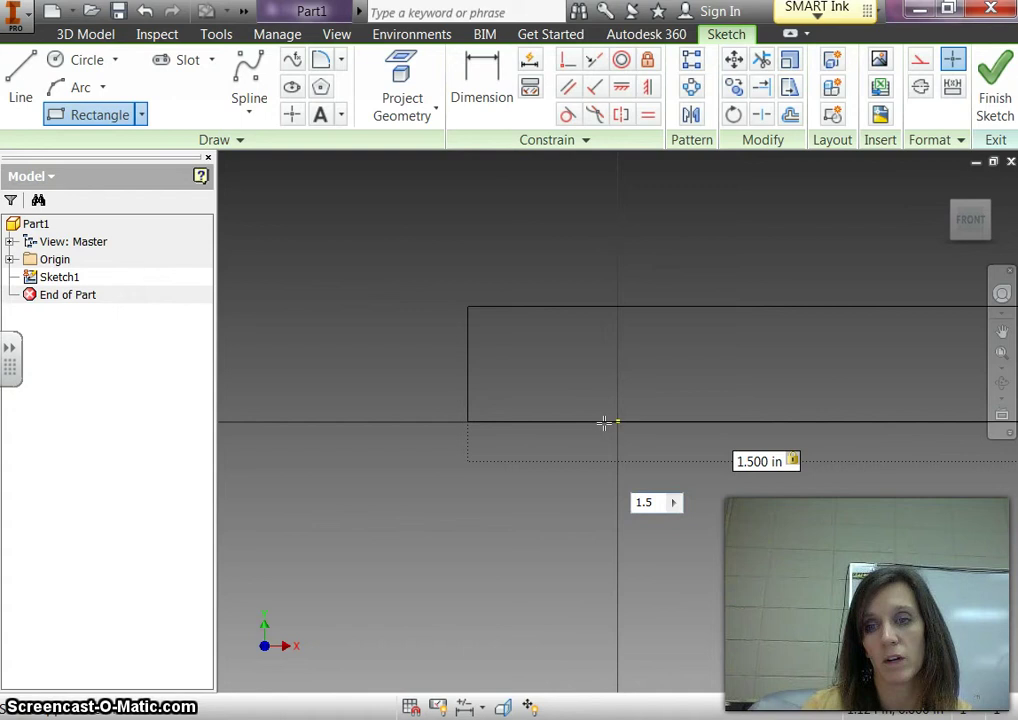
pyautogui.write('1.5')
pyautogui.press('Return')
pyautogui.scroll(-5, 611, 388)
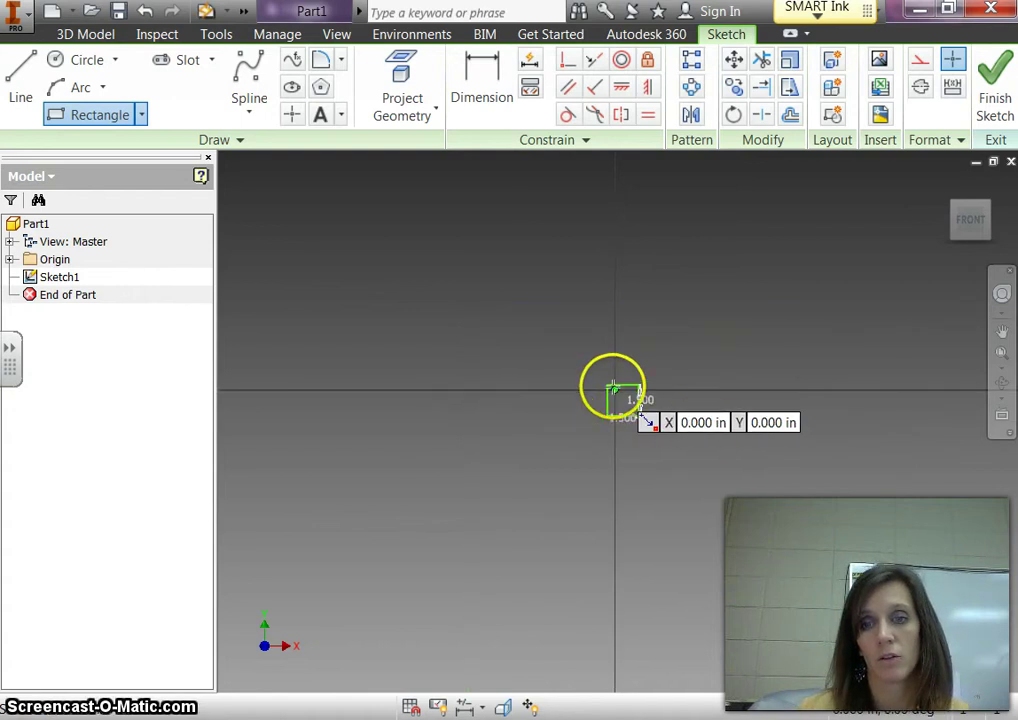
pyautogui.scroll(5, 679, 366)
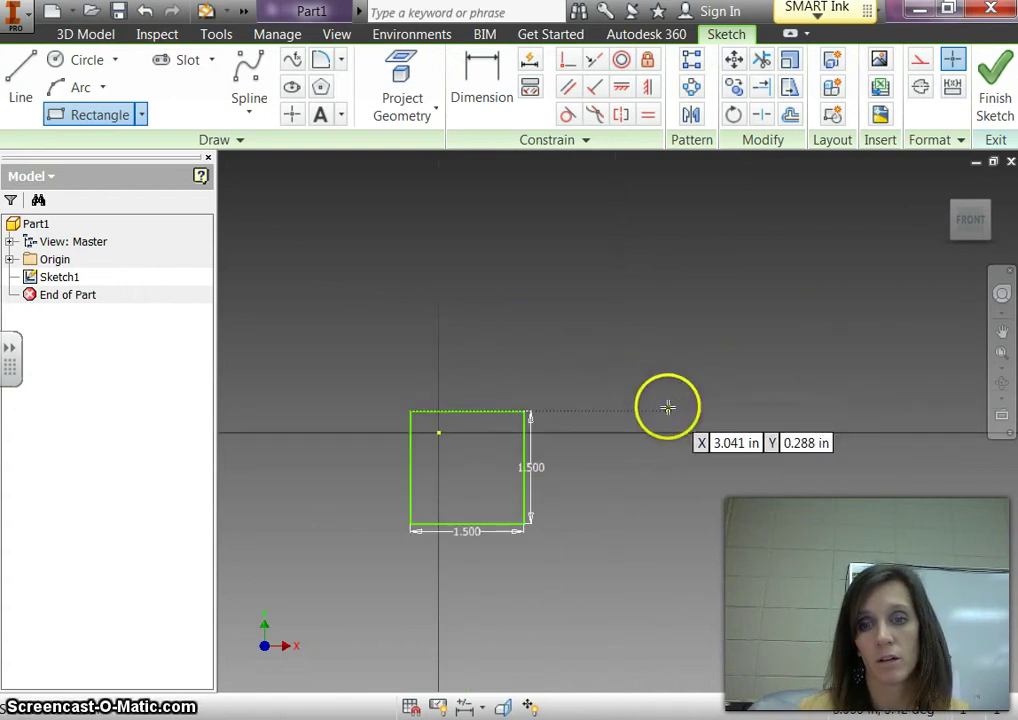
pyautogui.moveTo(665, 406); pyautogui.dragTo(765, 377, button='middle')
pyautogui.click(995, 85)
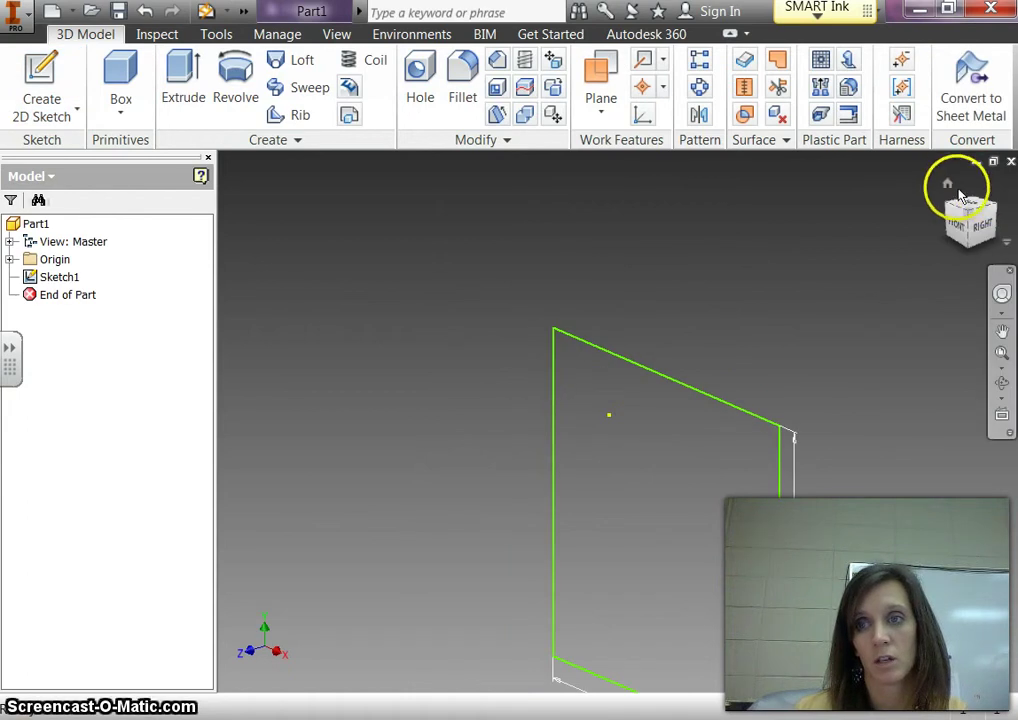
# Extrude the square profile by 0.25 in from the home view
pyautogui.click(948, 186)
pyautogui.click(180, 85)
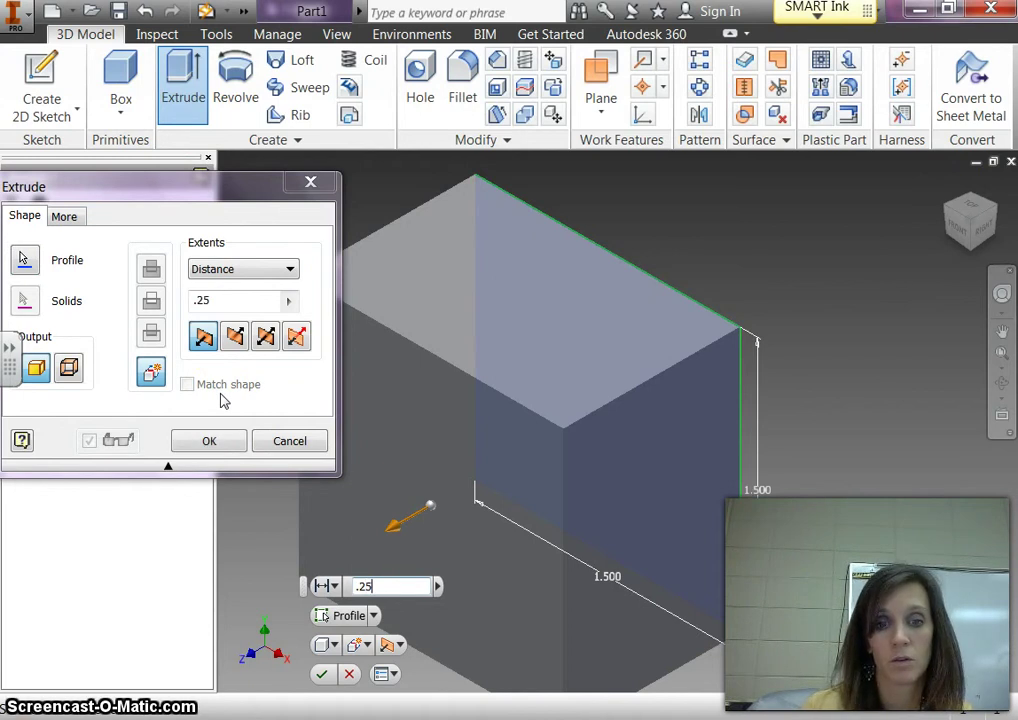
pyautogui.click(323, 679)
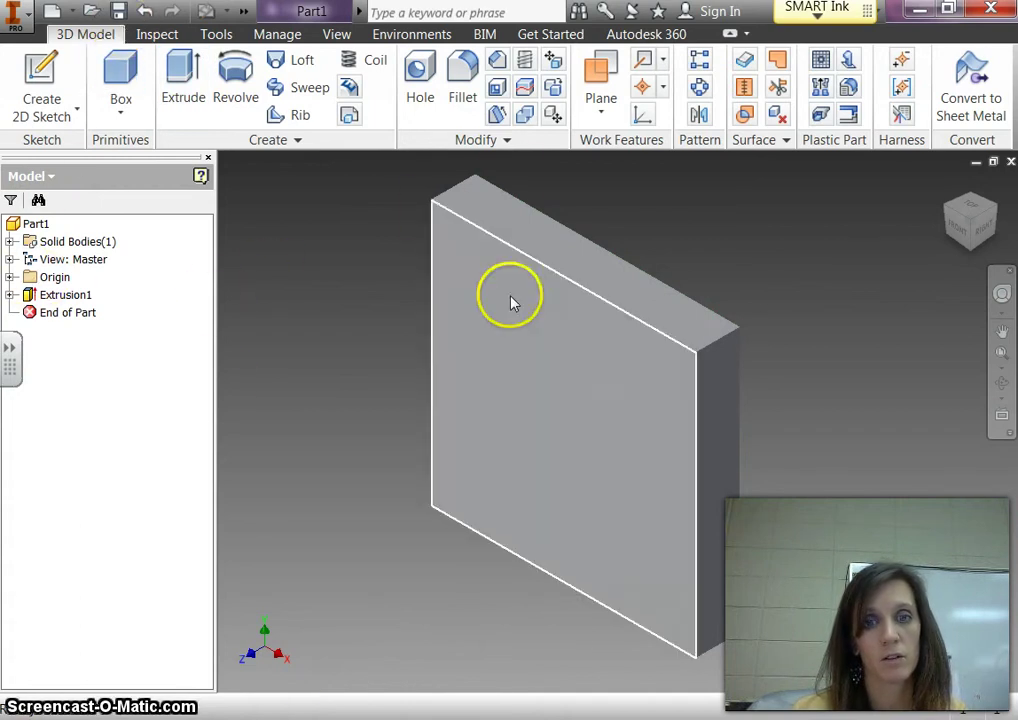
# Set the feature appearance of the extrusion to Canary
pyautogui.rightClick(75, 296)
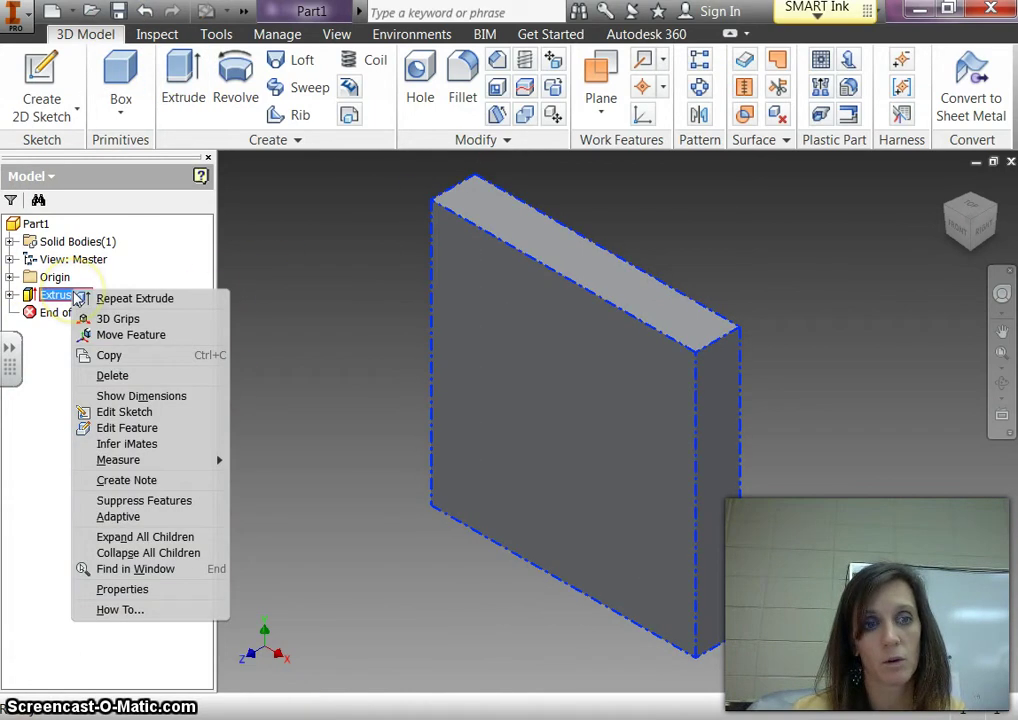
pyautogui.click(150, 590)
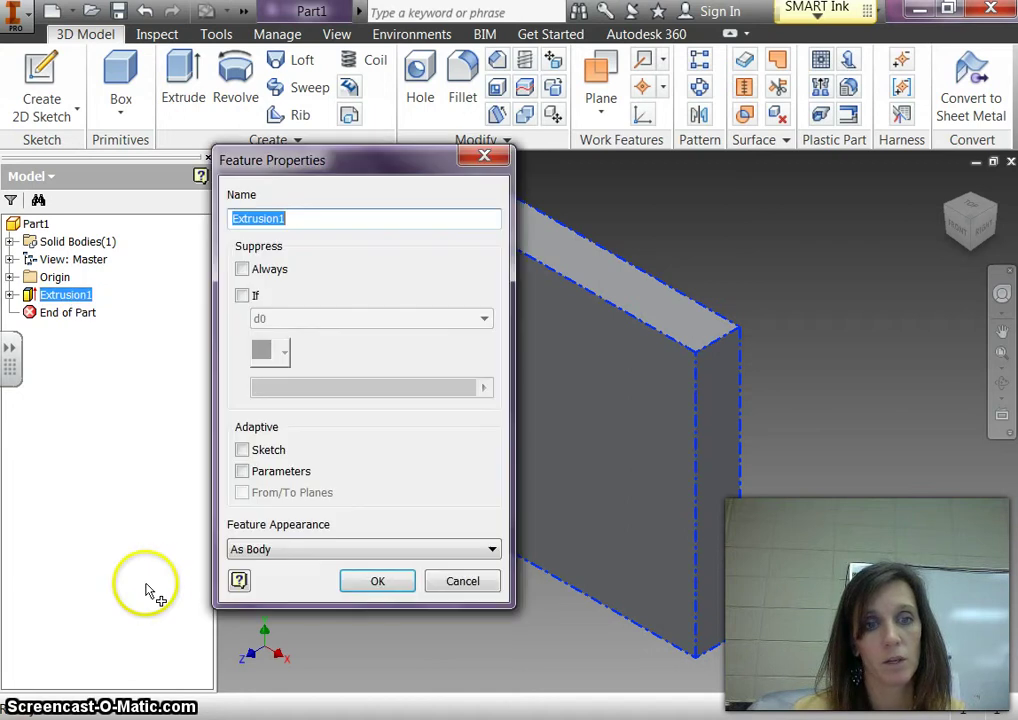
pyautogui.click(418, 552)
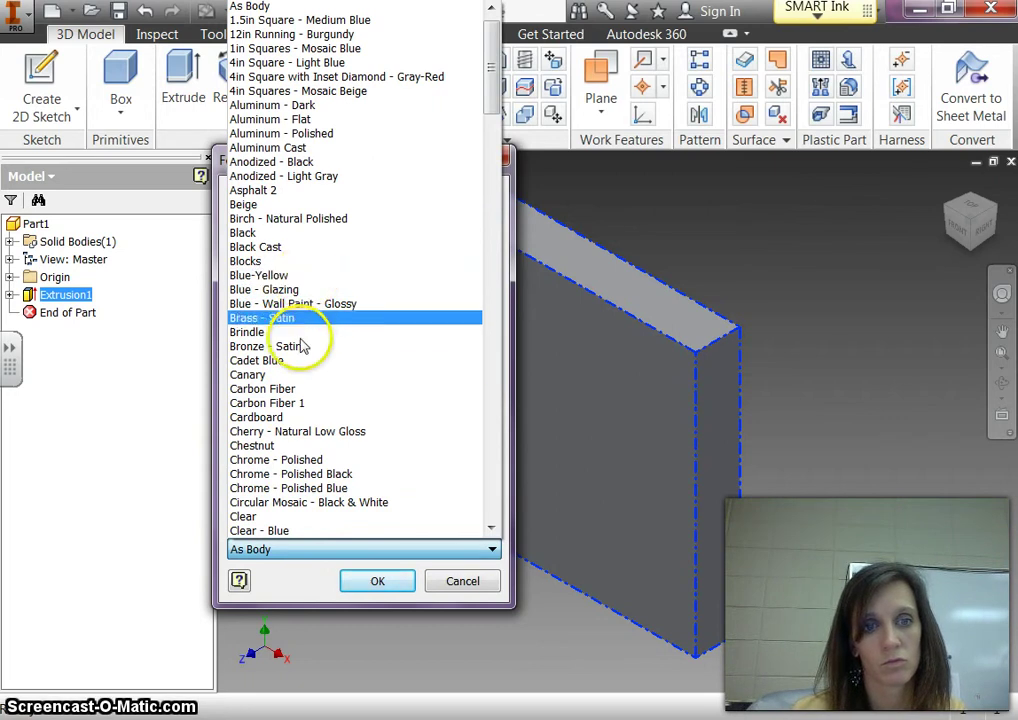
pyautogui.click(300, 375)
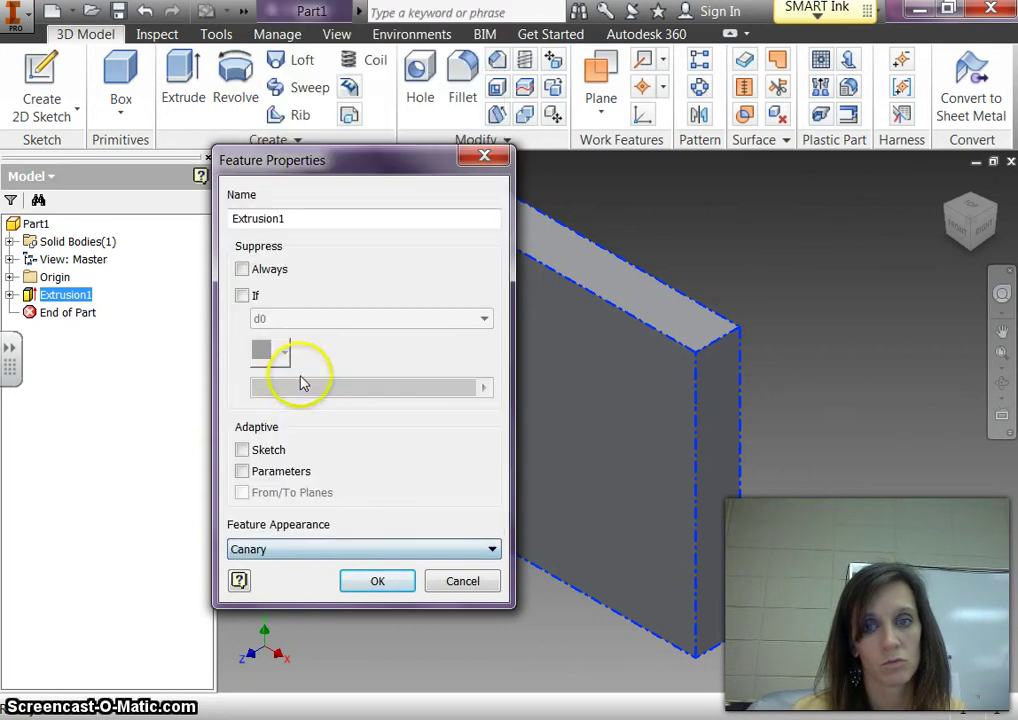
pyautogui.click(376, 582)
pyautogui.click(317, 560)
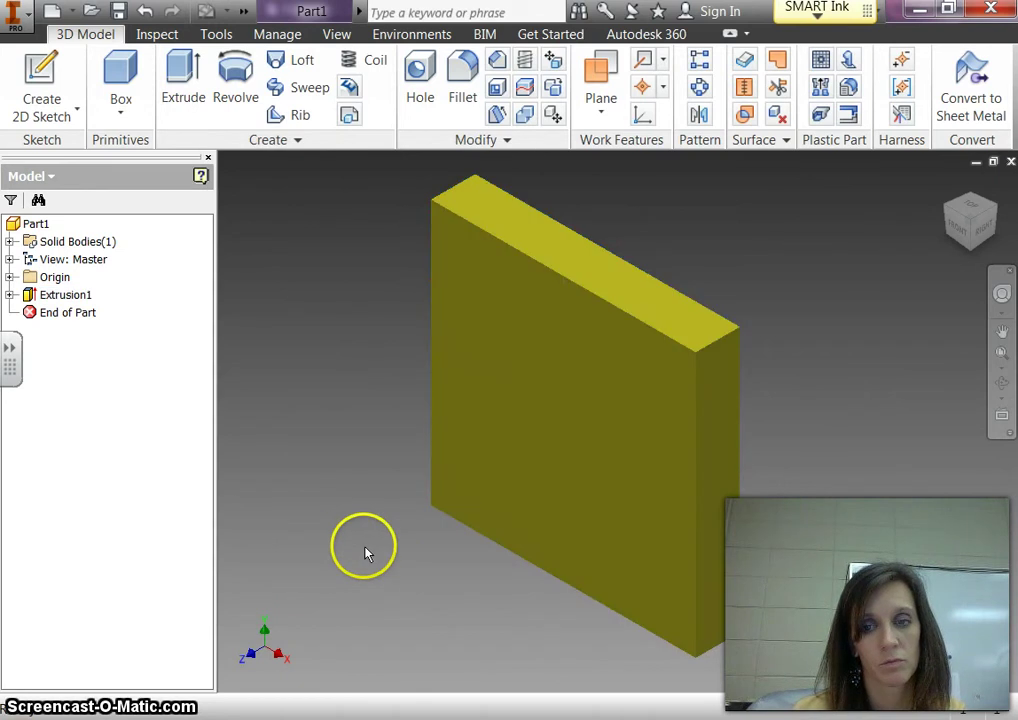
# Save the part in the 6th grade Inventor folder on the U: drive, named with the teacher's name followed by "yellow square"
pyautogui.click(18, 22)
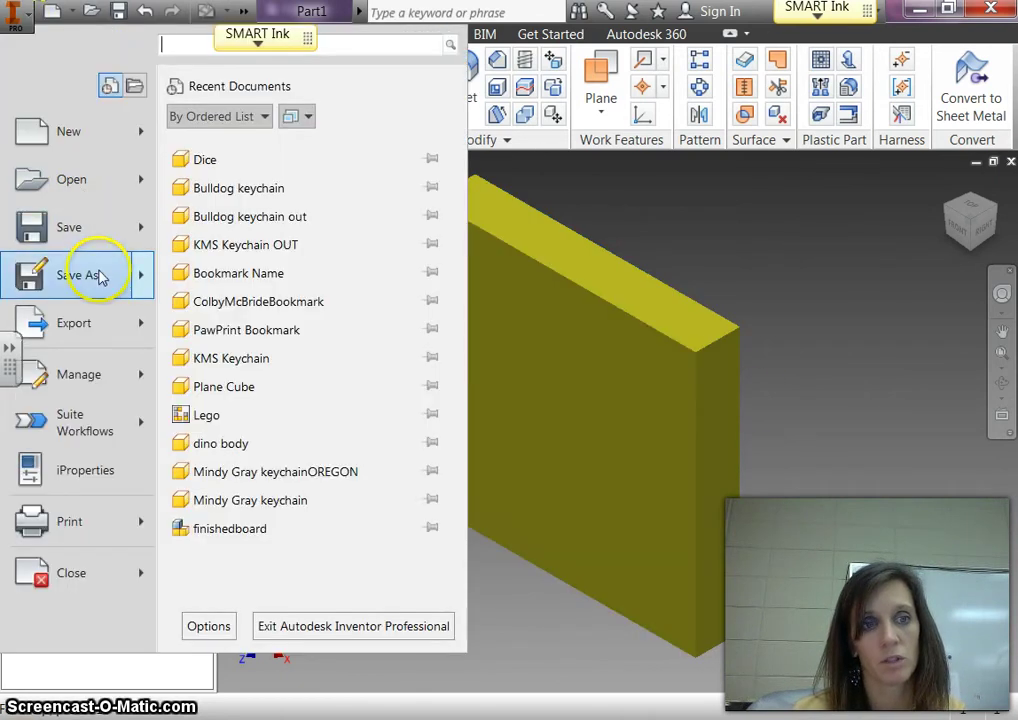
pyautogui.moveTo(103, 280)
pyautogui.click(262, 145)
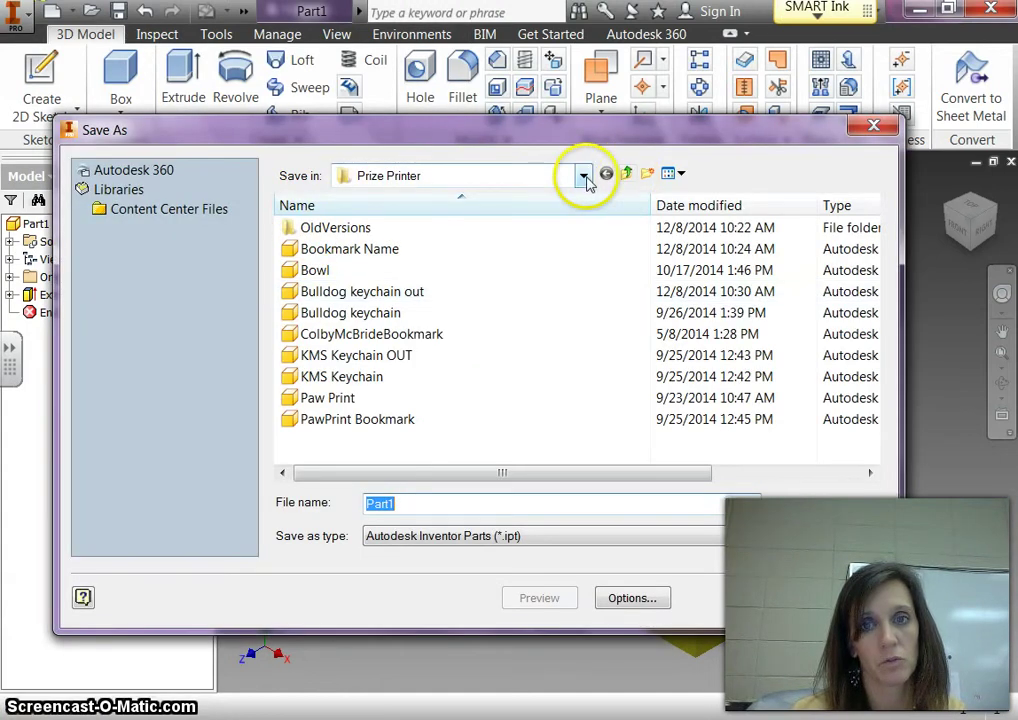
pyautogui.click(585, 177)
pyautogui.click(458, 447)
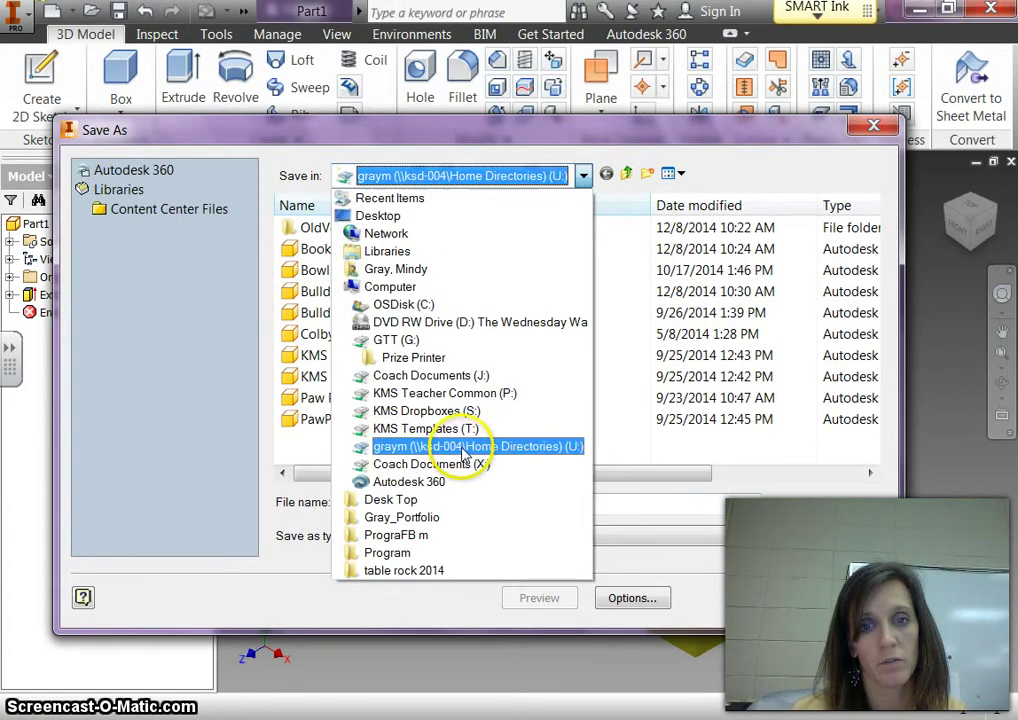
pyautogui.doubleClick(350, 228)
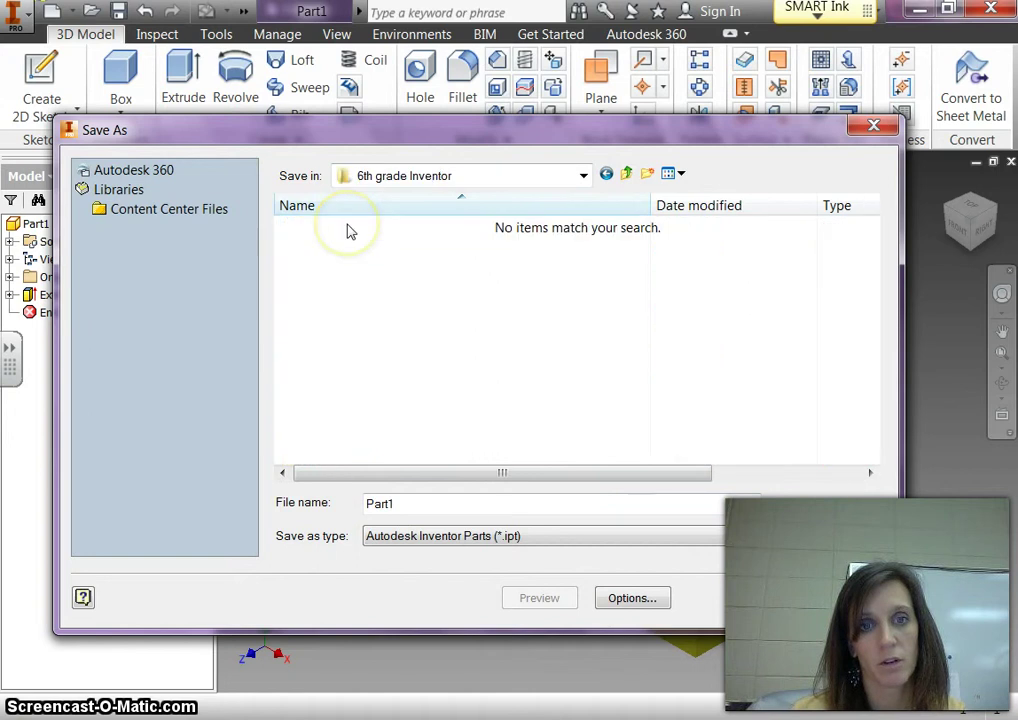
pyautogui.doubleClick(382, 503)
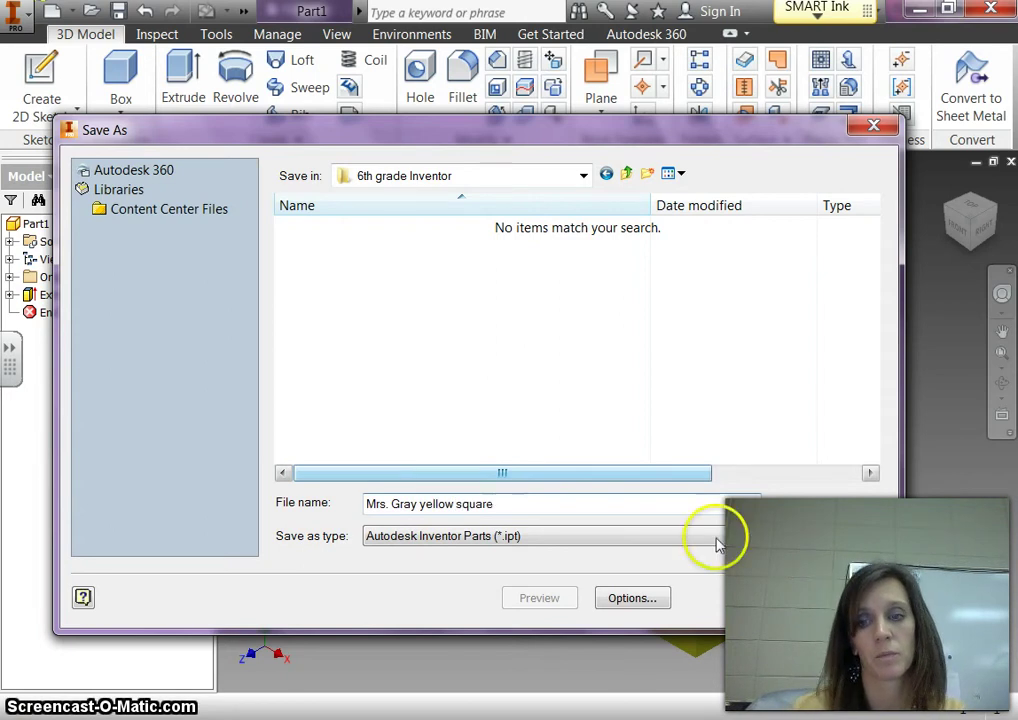
pyautogui.click(781, 597)
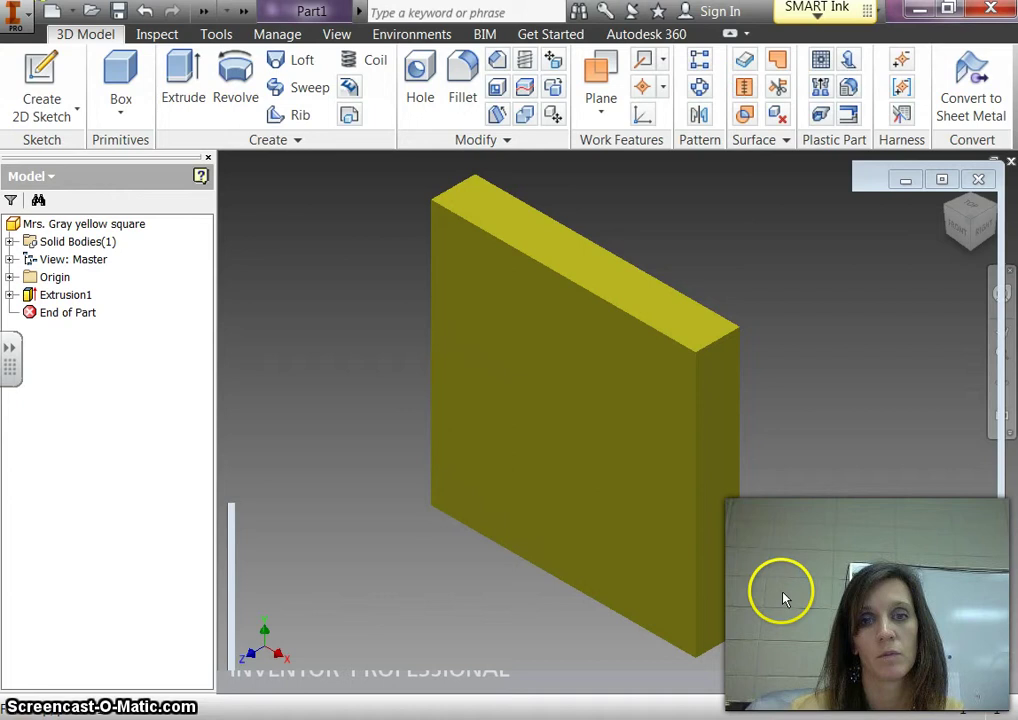
# Change the feature appearance of the extrusion to Pink
pyautogui.rightClick(65, 297)
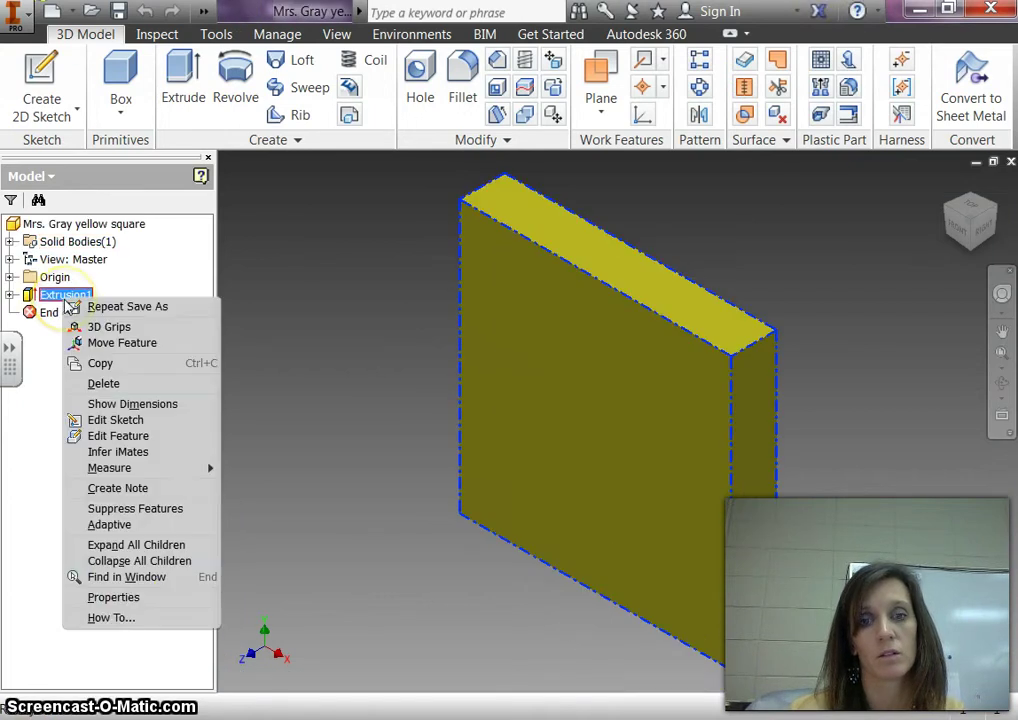
pyautogui.click(125, 598)
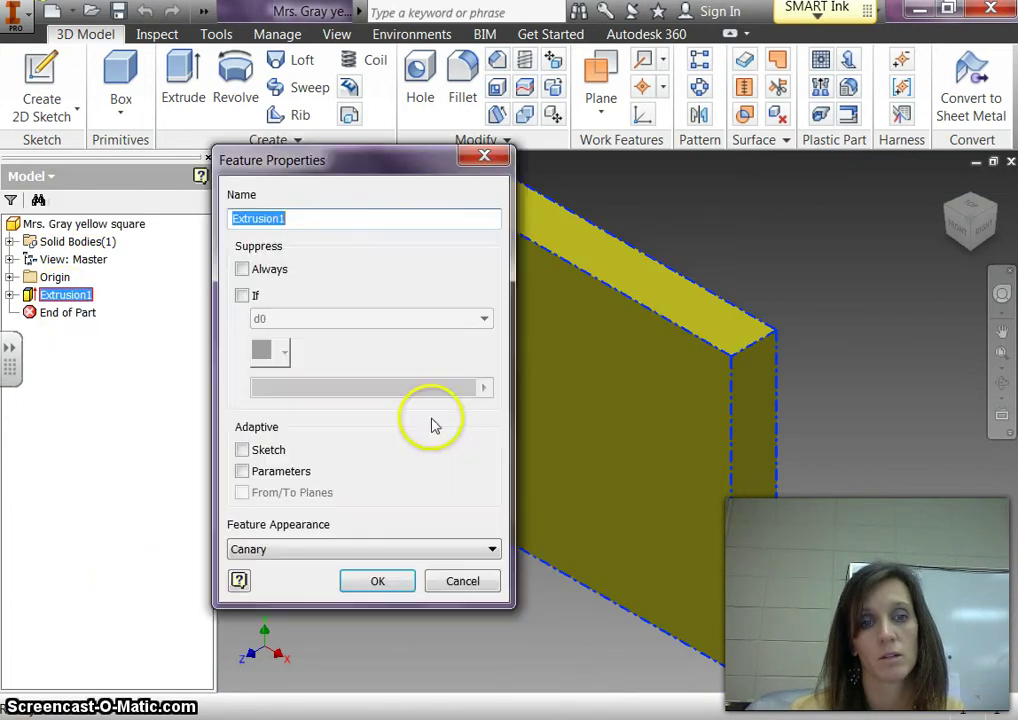
pyautogui.click(490, 549)
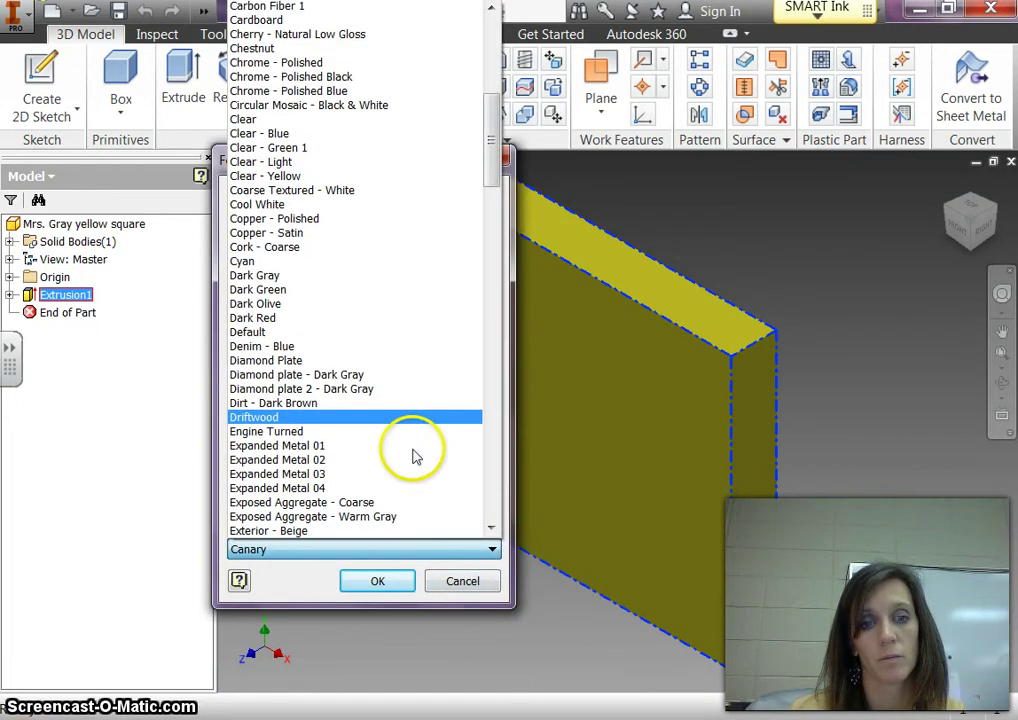
pyautogui.scroll(-7, 415, 456)
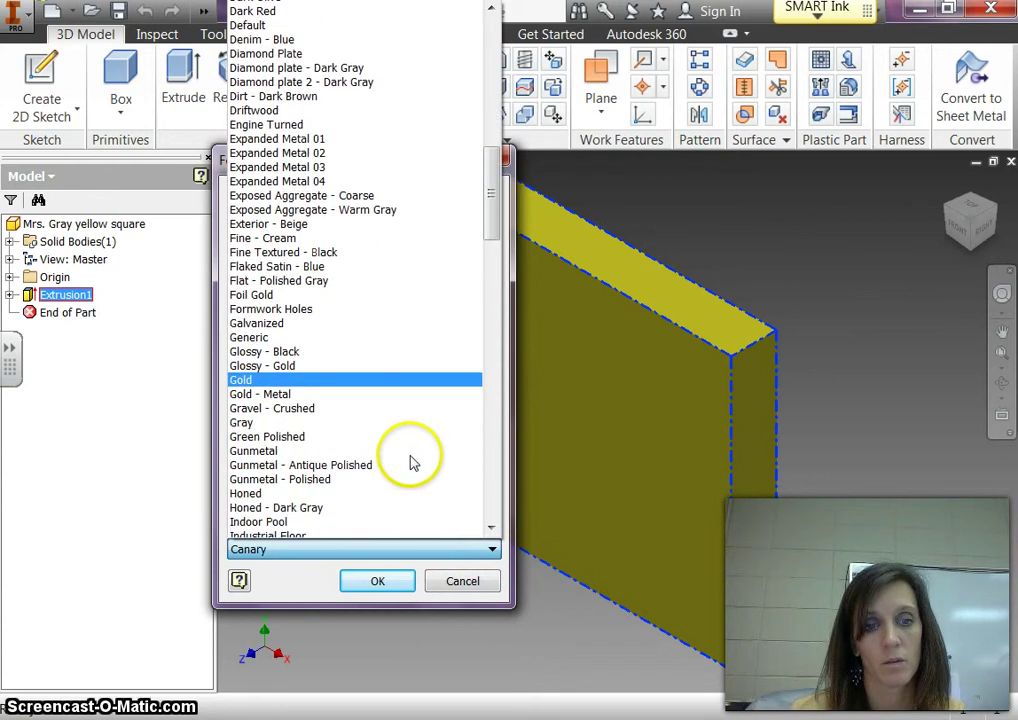
pyautogui.scroll(-20, 413, 461)
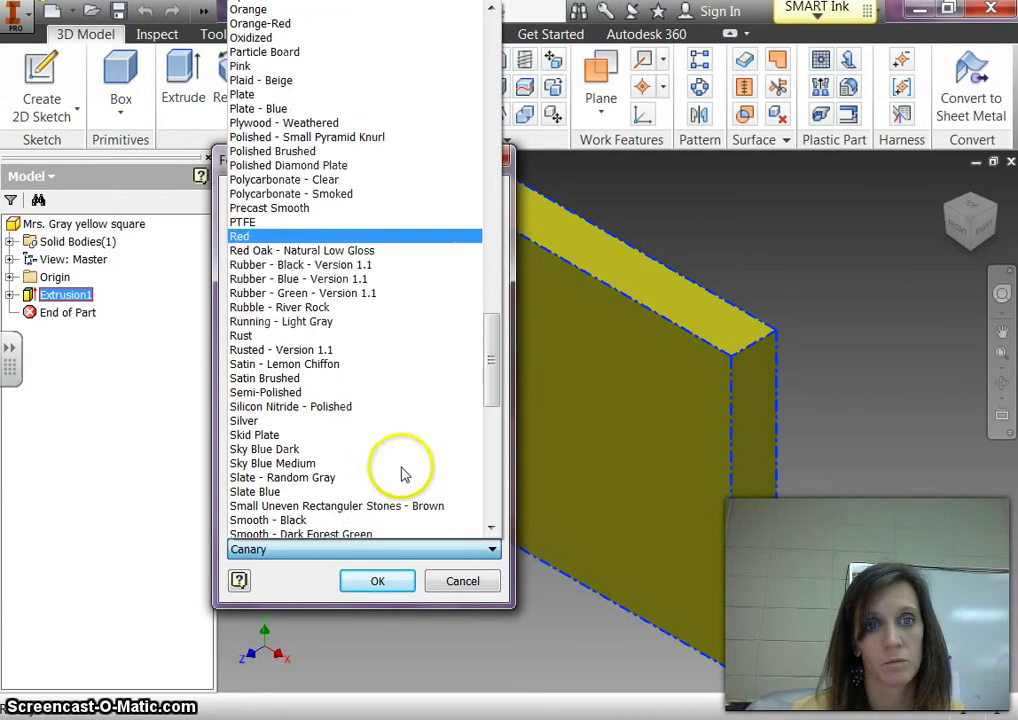
pyautogui.scroll(-6, 403, 475)
pyautogui.scroll(10, 402, 476)
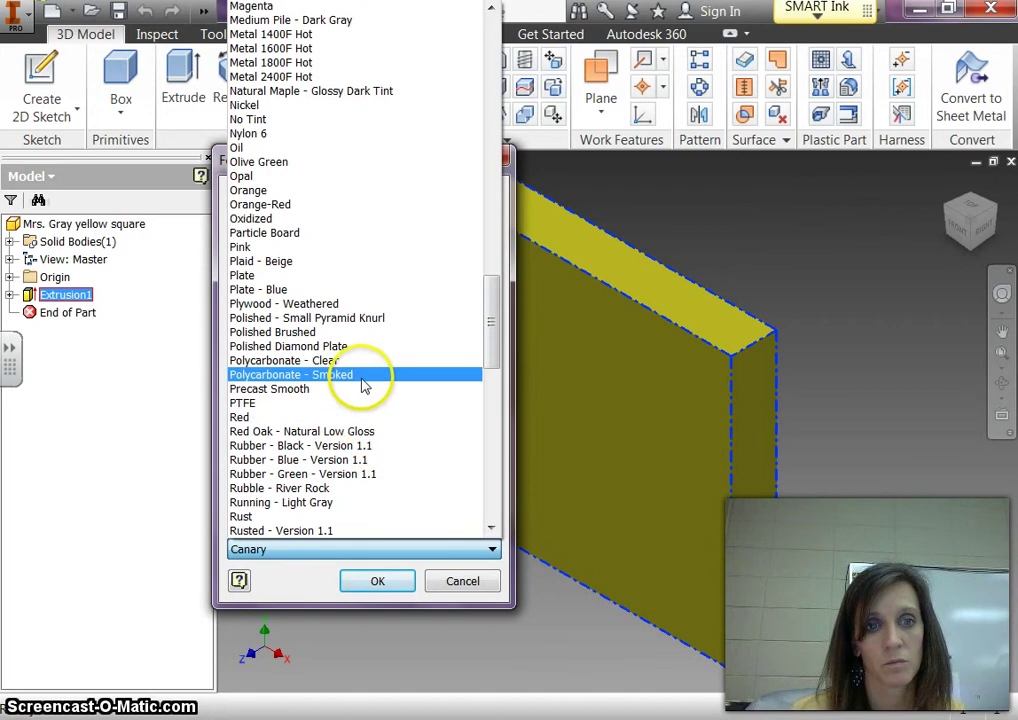
pyautogui.scroll(3, 334, 311)
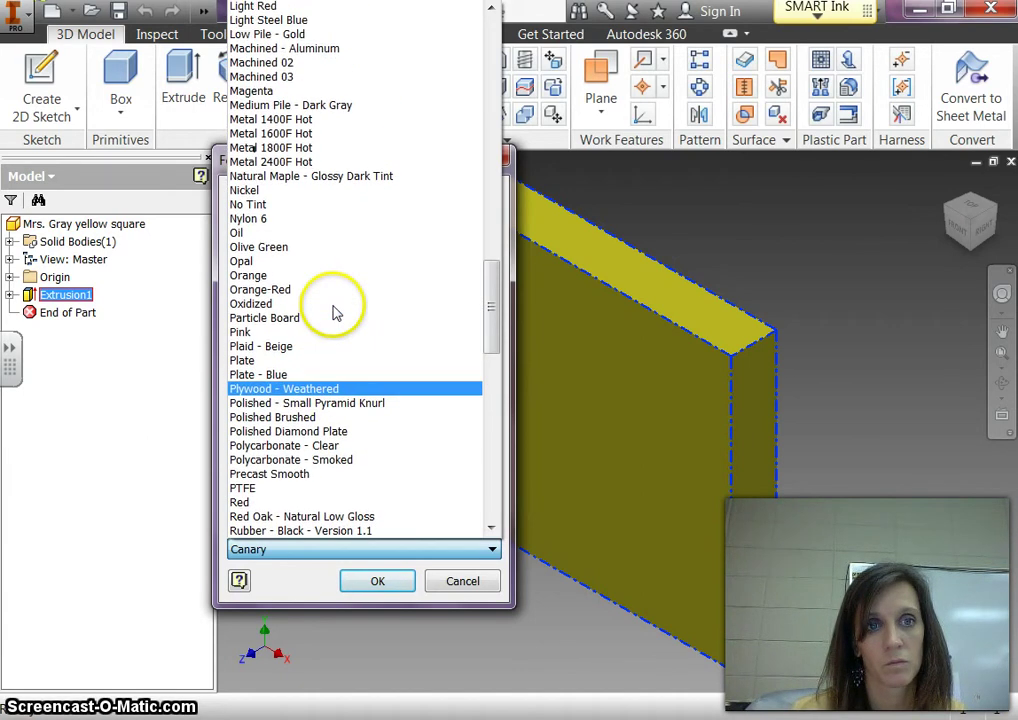
pyautogui.scroll(2, 334, 316)
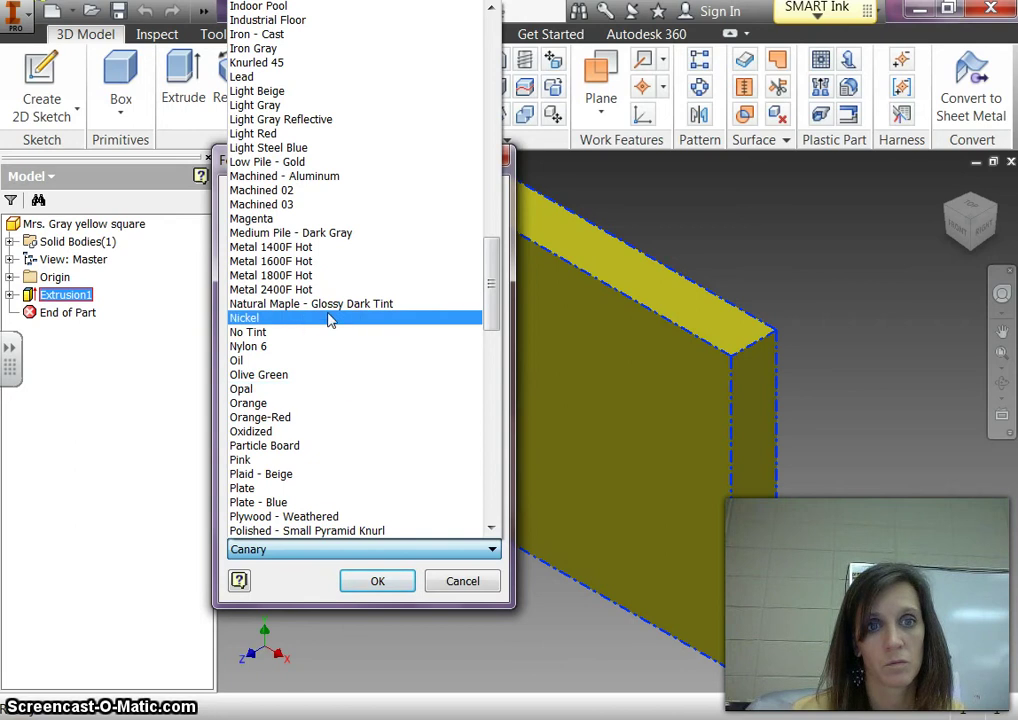
pyautogui.click(321, 336)
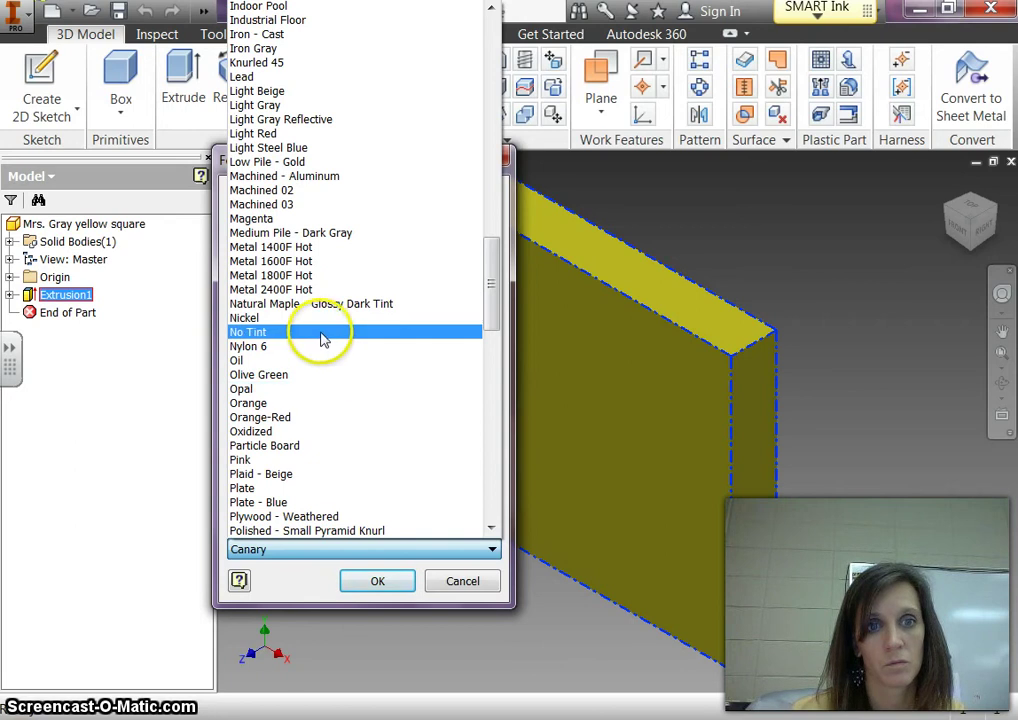
pyautogui.click(311, 462)
pyautogui.click(377, 581)
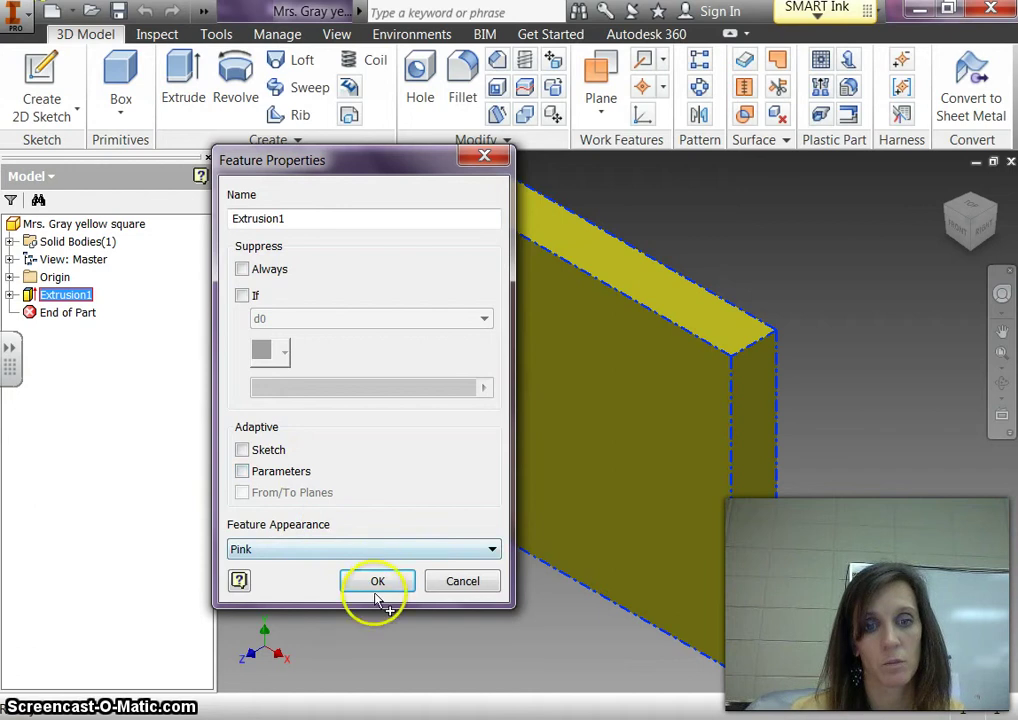
# Save the part under a new name in the same folder, replacing "yellow" with "pink" in the file name
pyautogui.click(20, 15)
pyautogui.click(77, 274)
pyautogui.click(220, 245)
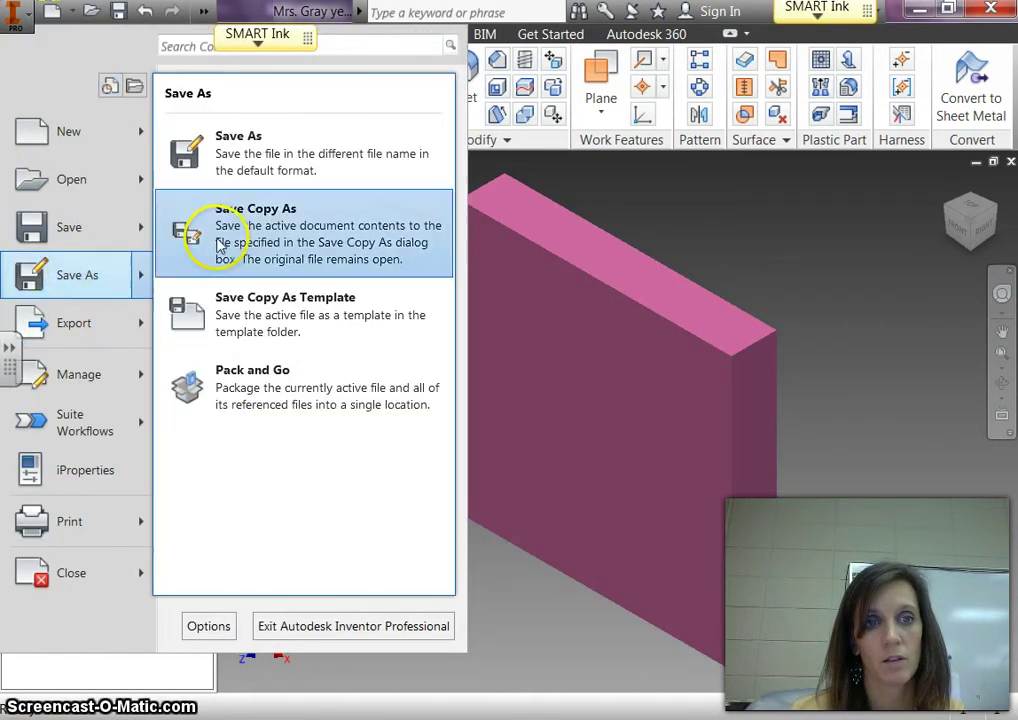
pyautogui.click(305, 146)
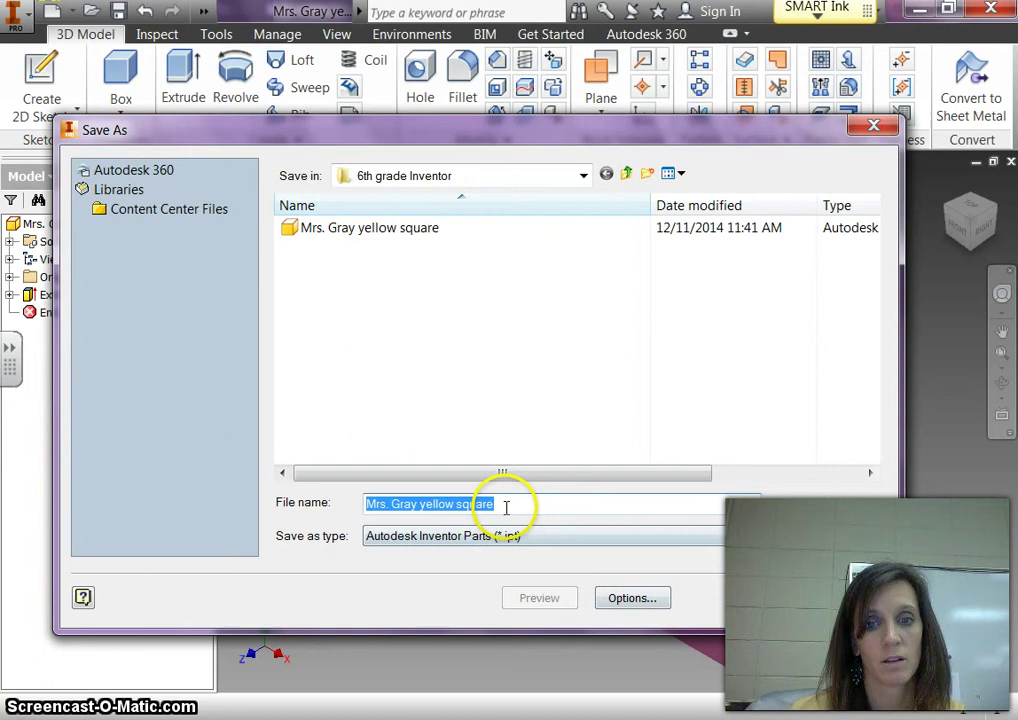
pyautogui.doubleClick(437, 503)
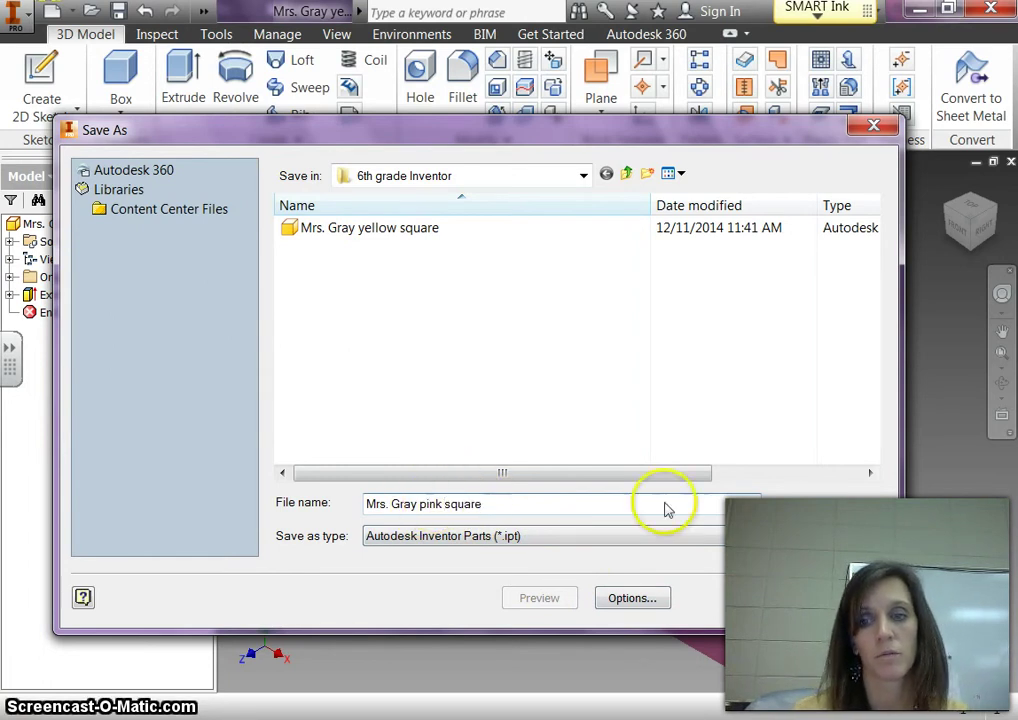
pyautogui.click(784, 605)
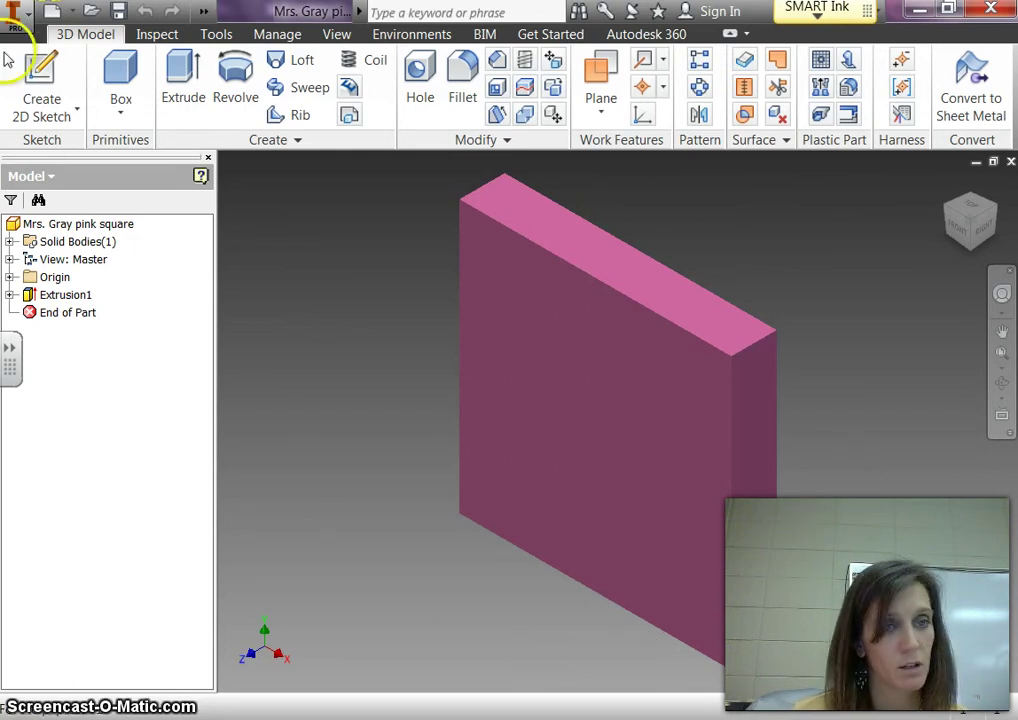
# Create a new assembly file
pyautogui.click(22, 18)
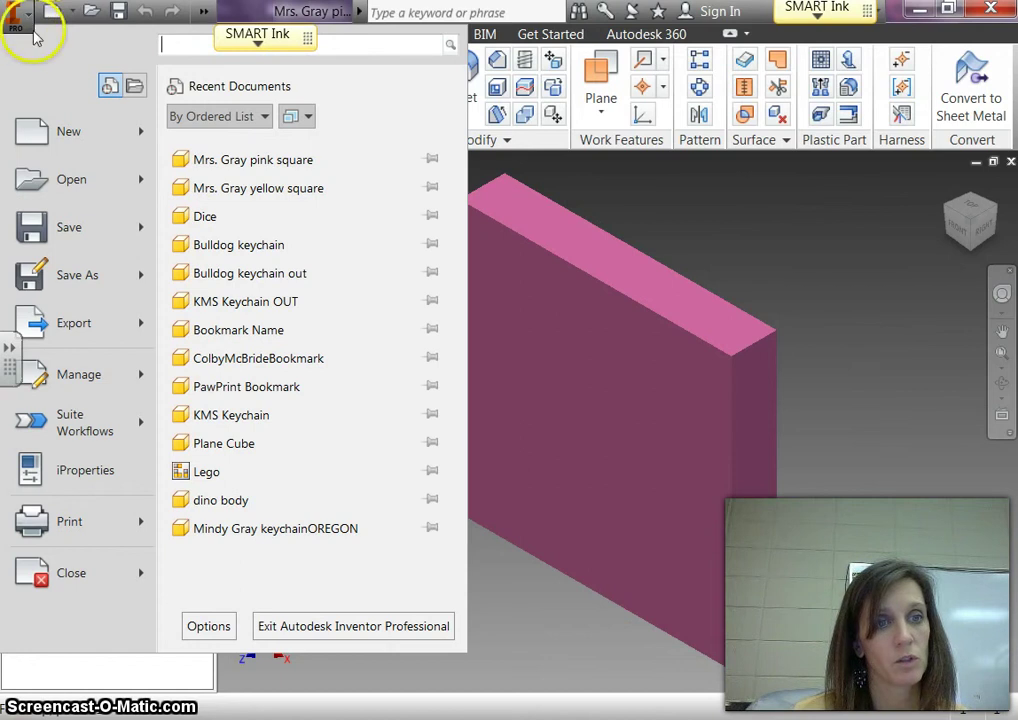
pyautogui.click(65, 12)
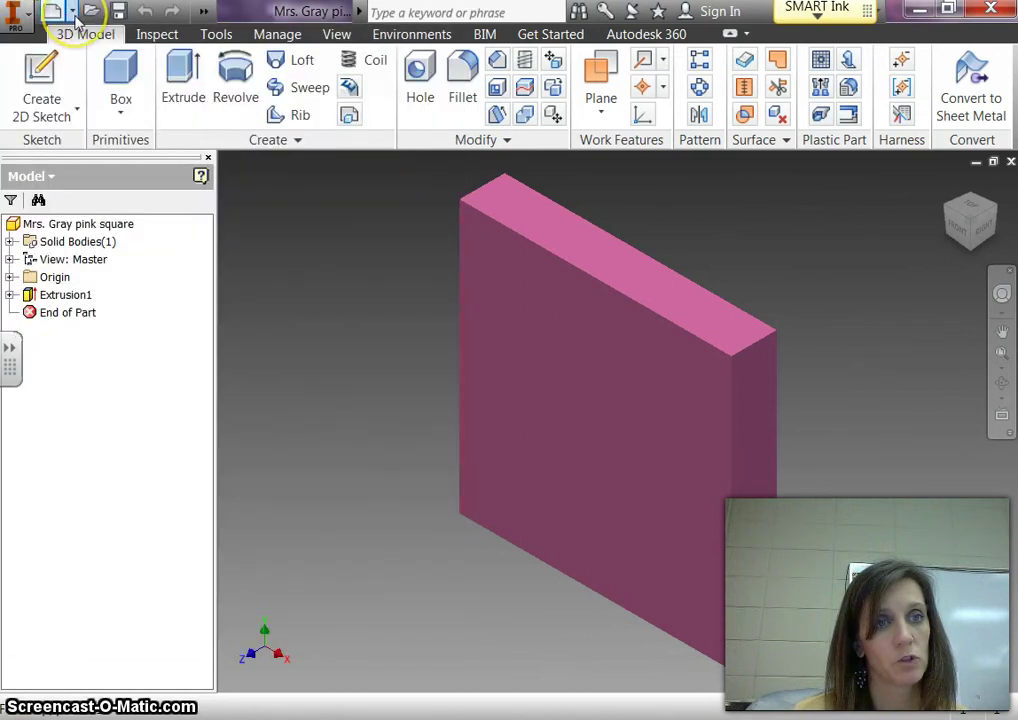
pyautogui.click(72, 12)
pyautogui.click(90, 52)
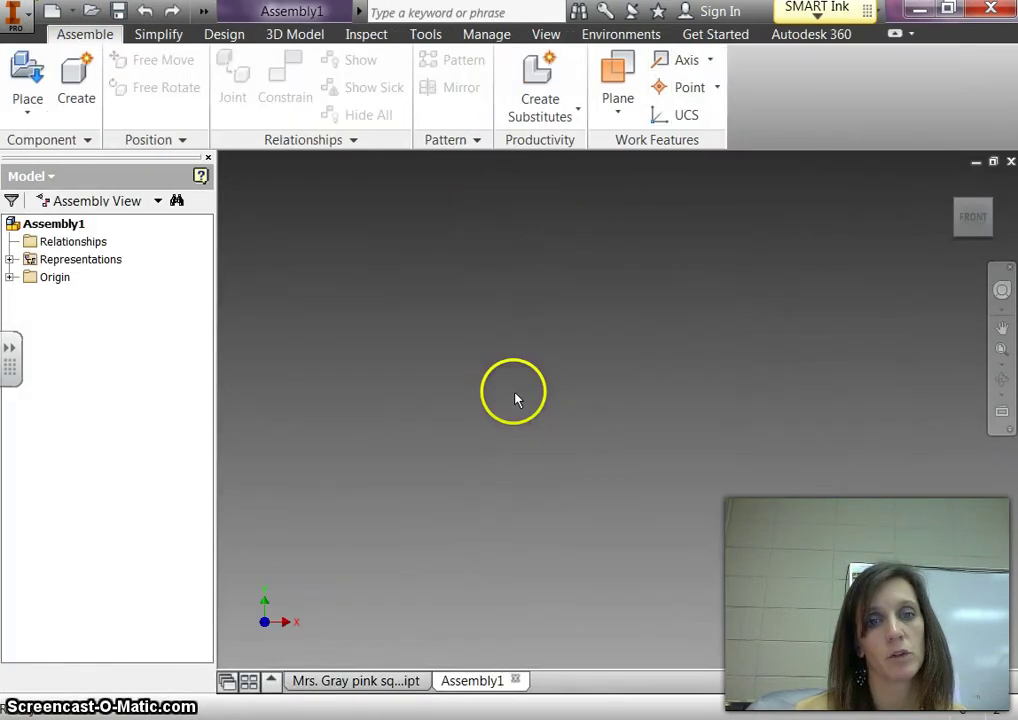
# Choose the saved pink square part from the 6th grade Inventor folder on the U: drive as the component to place
pyautogui.click(25, 68)
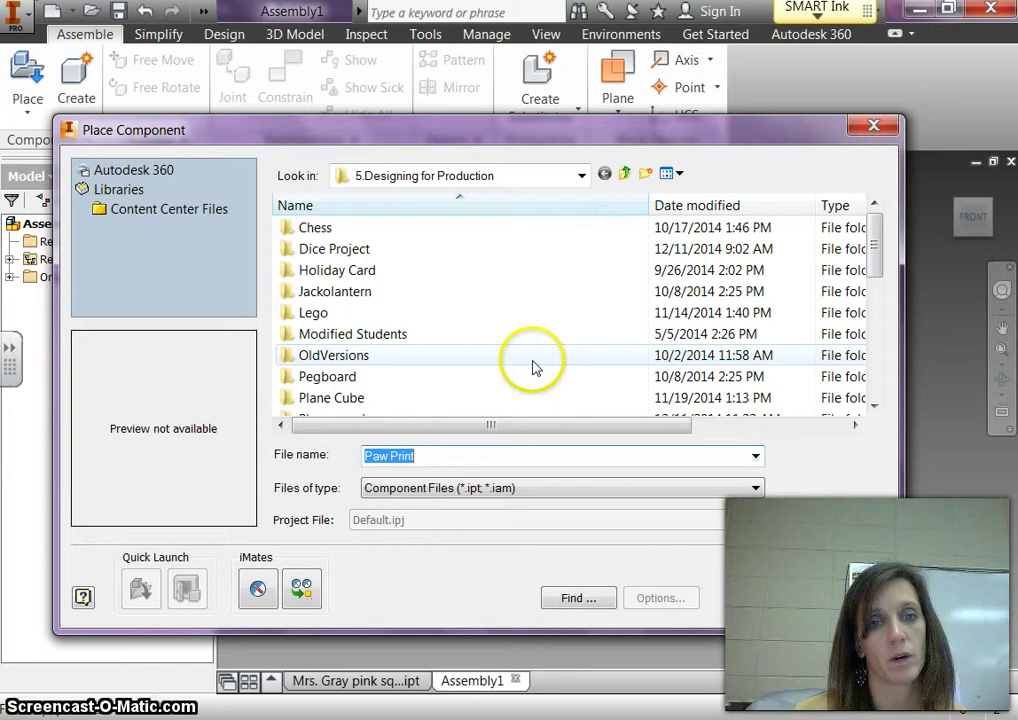
pyautogui.click(581, 175)
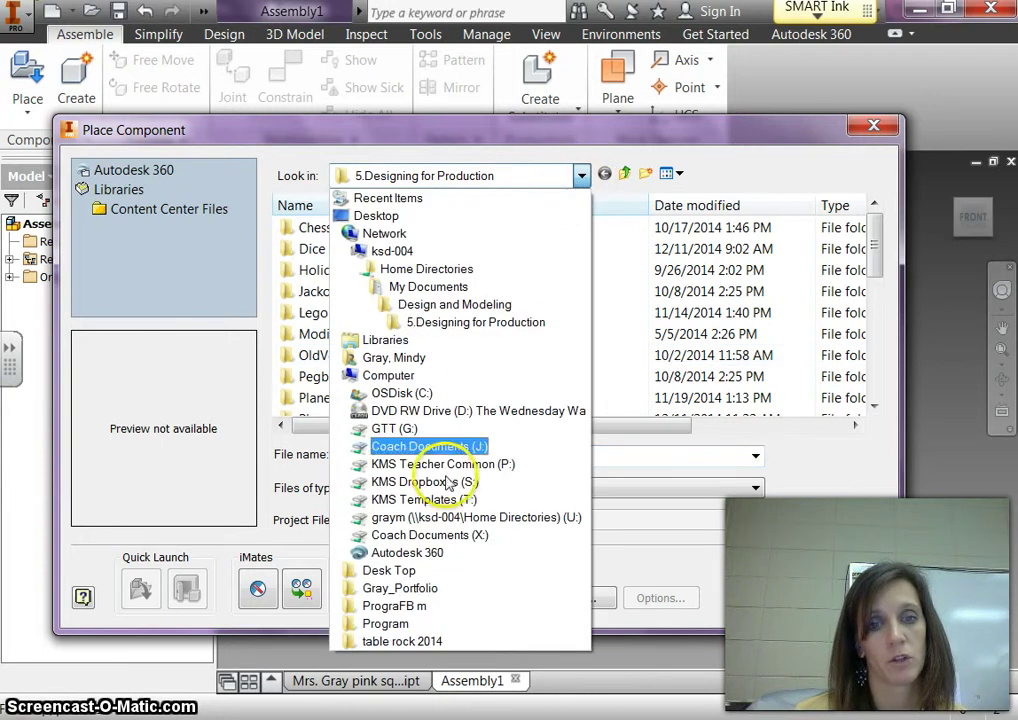
pyautogui.click(400, 517)
pyautogui.doubleClick(307, 227)
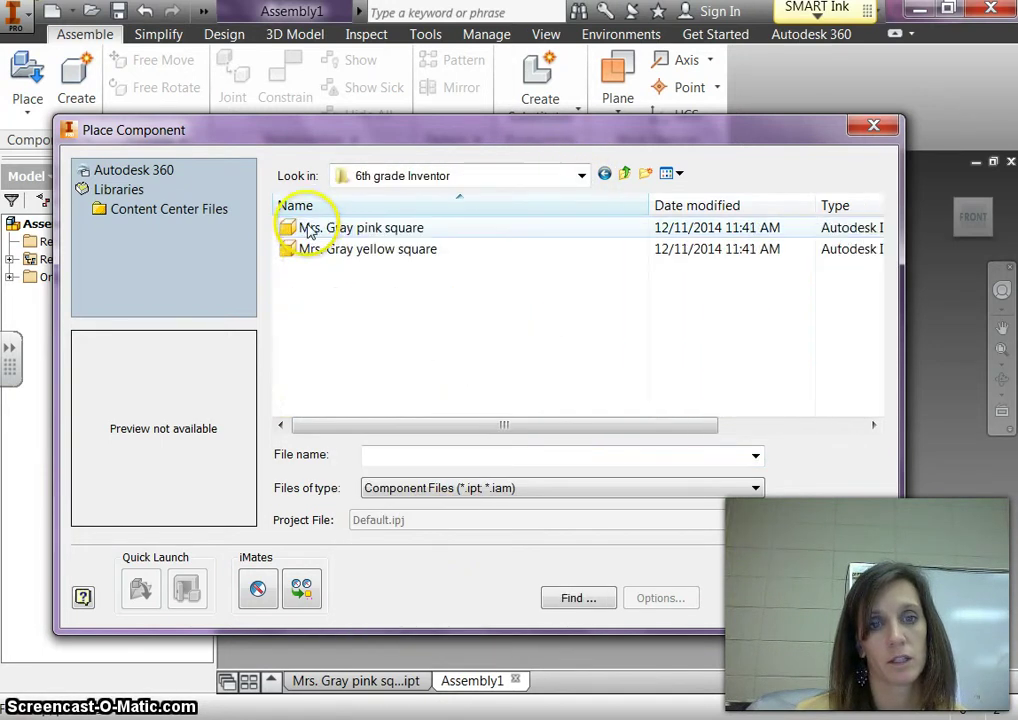
pyautogui.click(305, 229)
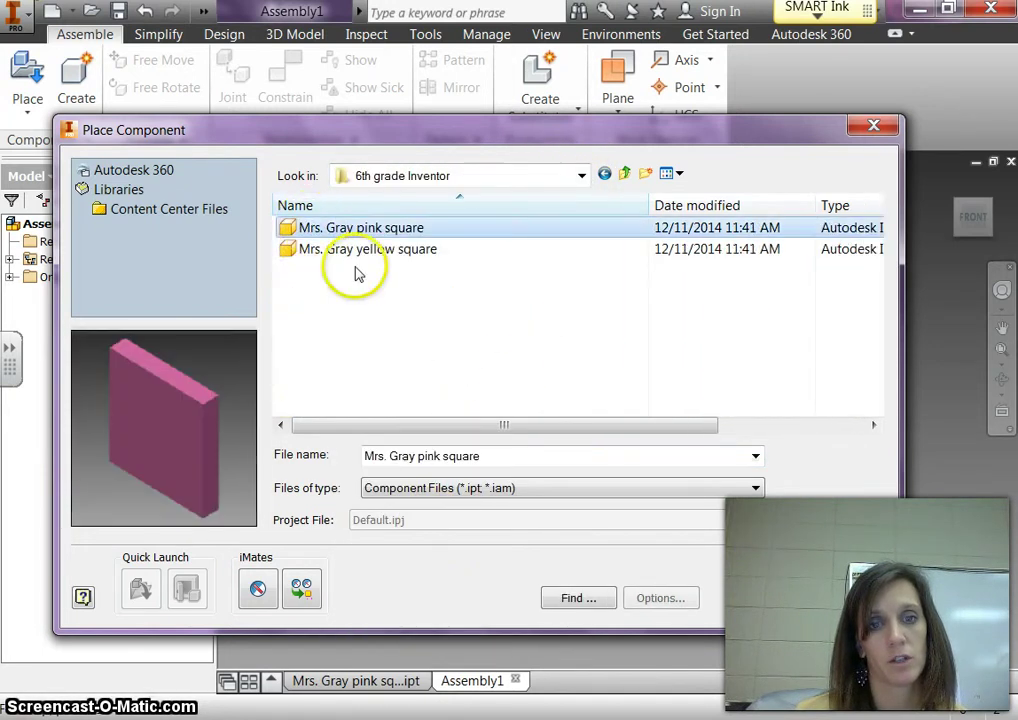
pyautogui.click(790, 601)
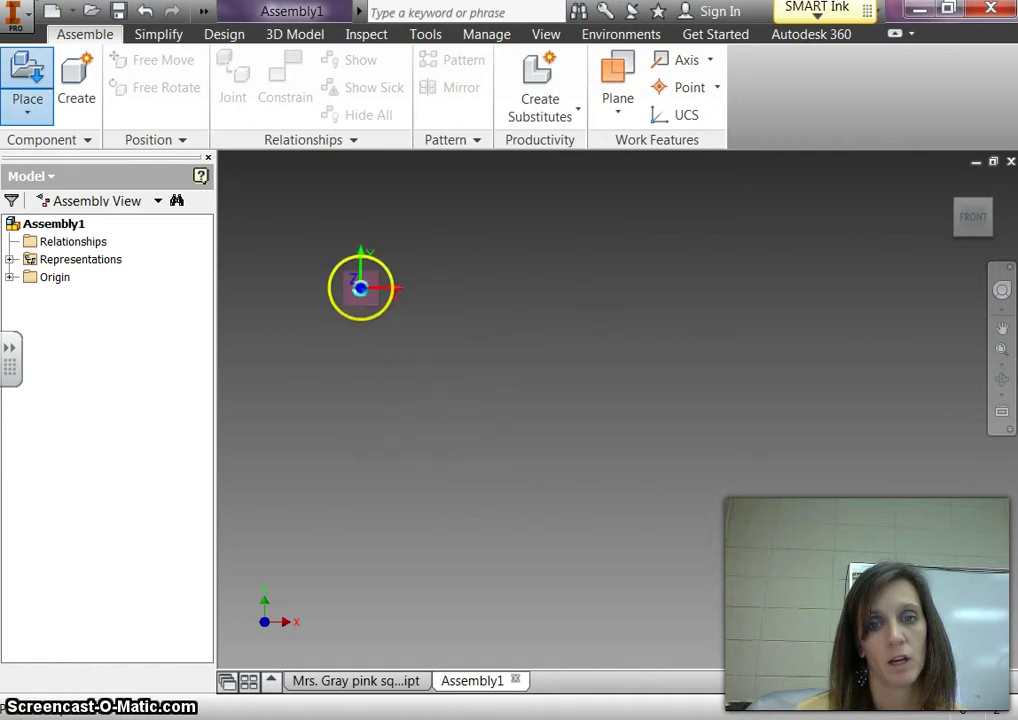
# Place eight copies of the pink square spread across the assembly in home view, and move the fifth copy down into clear space
pyautogui.click(370, 296)
pyautogui.click(457, 292)
pyautogui.press('F6')
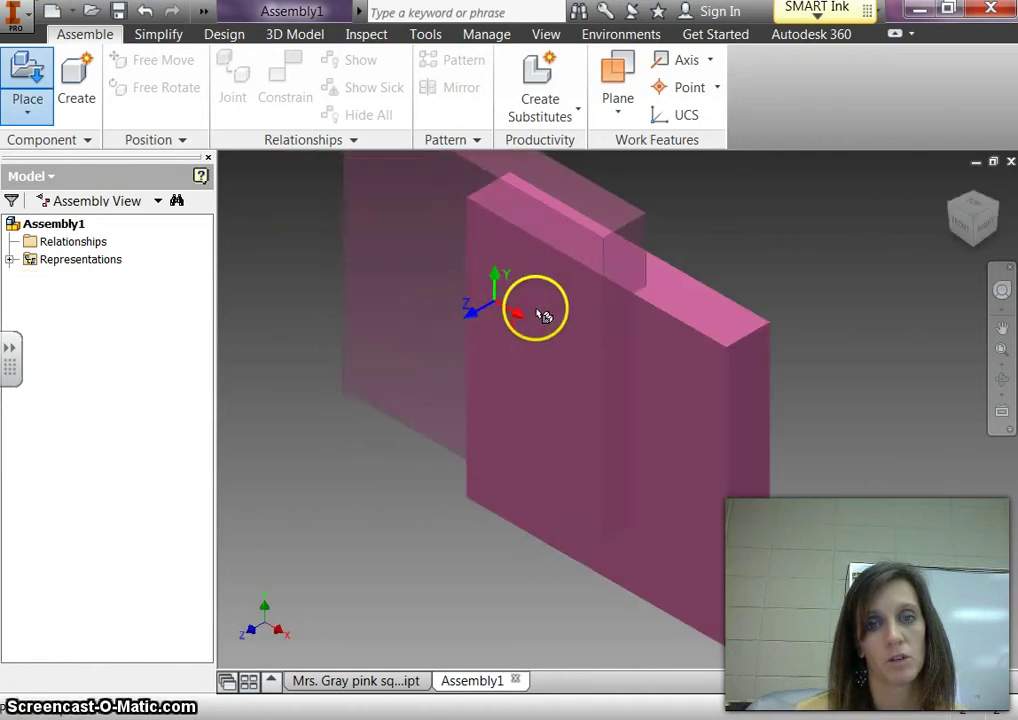
pyautogui.click(536, 297)
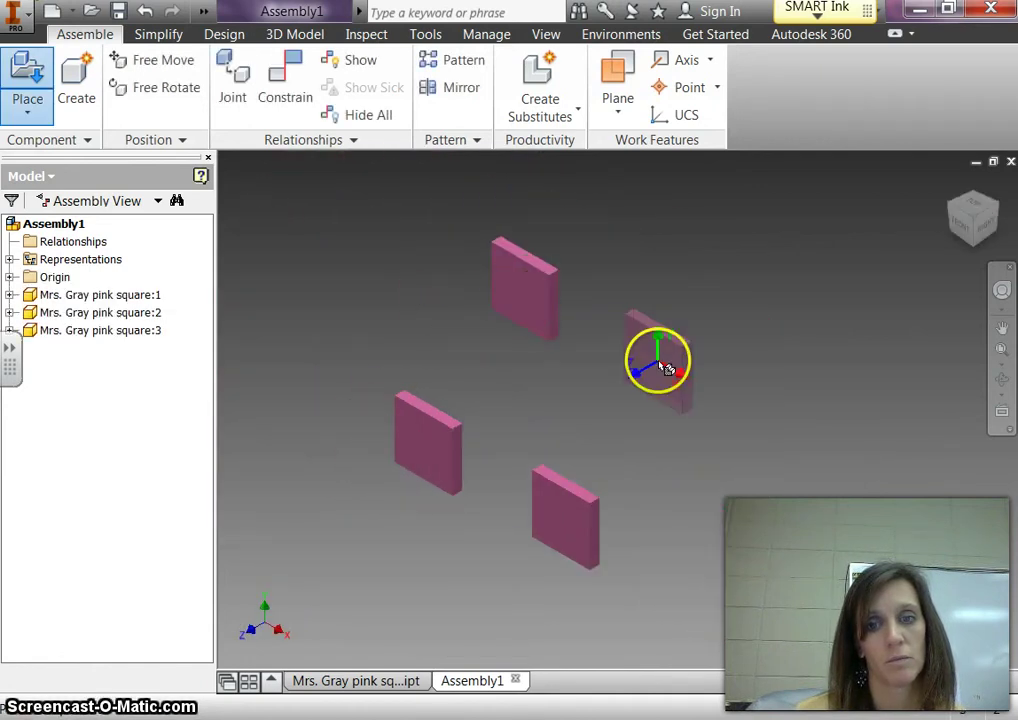
pyautogui.click(659, 362)
pyautogui.click(716, 454)
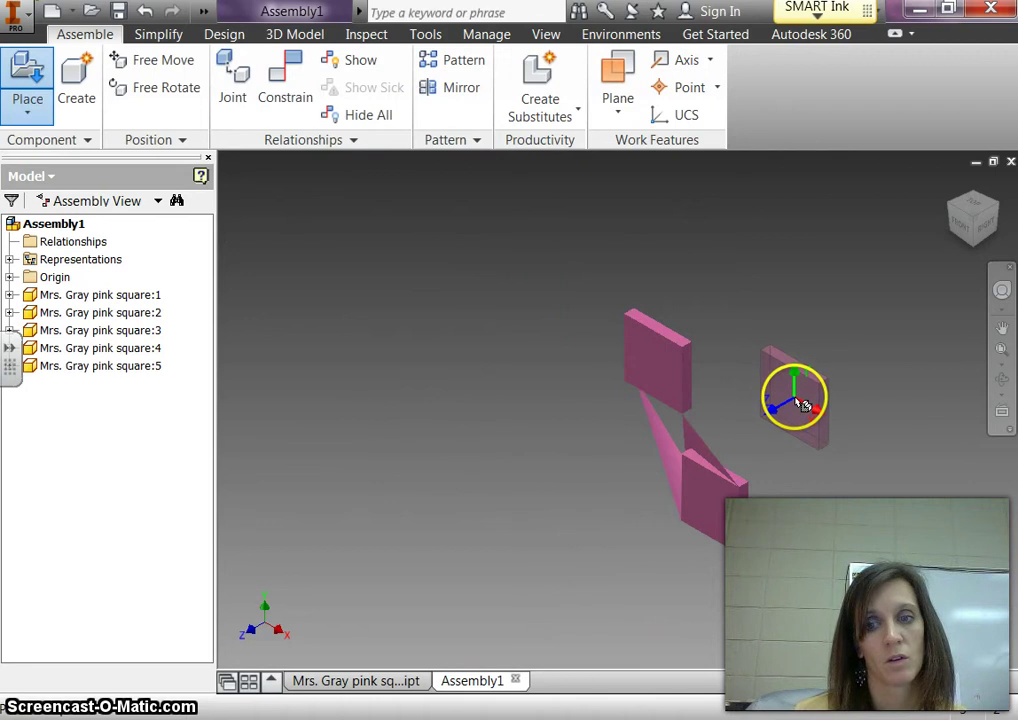
pyautogui.click(795, 400)
pyautogui.click(393, 480)
pyautogui.click(495, 359)
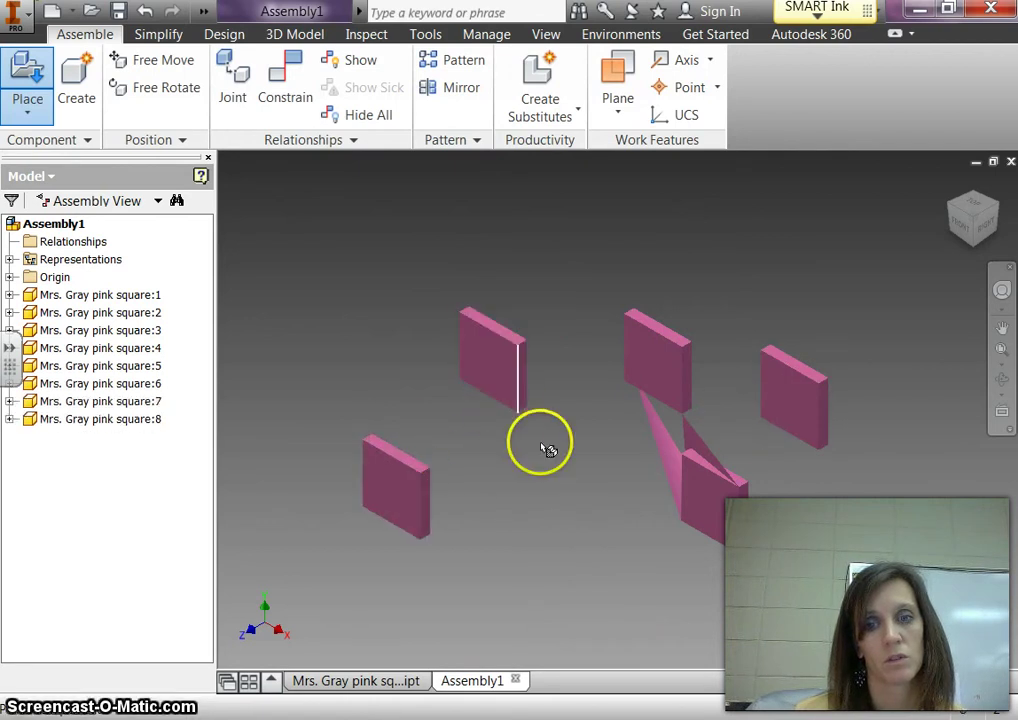
pyautogui.rightClick(548, 450)
pyautogui.click(482, 460)
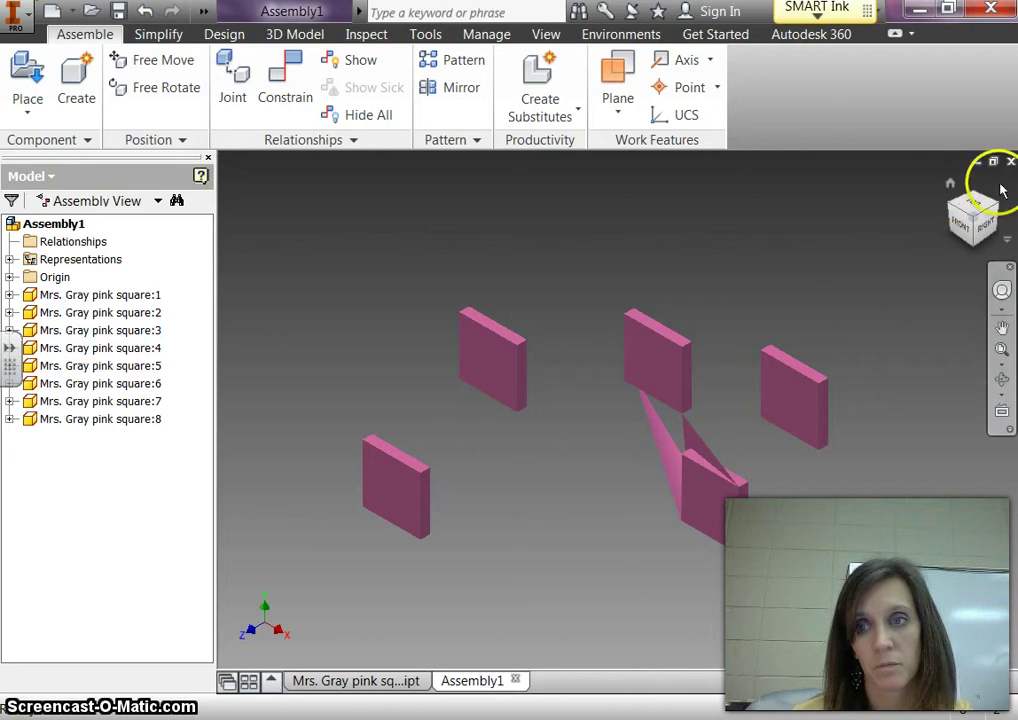
pyautogui.click(697, 545)
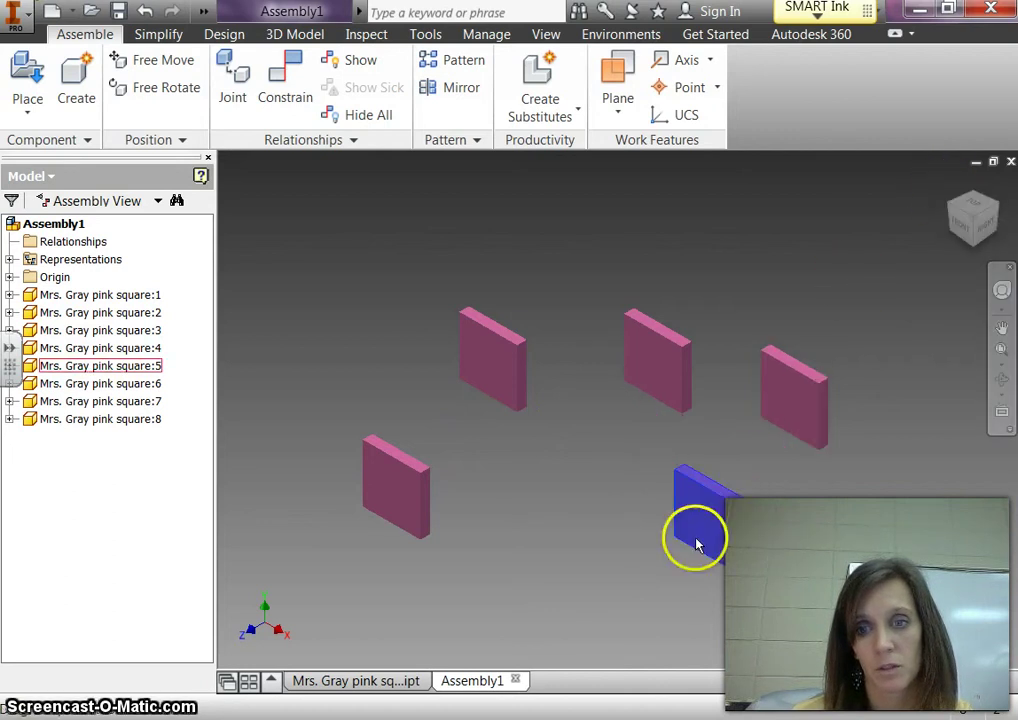
pyautogui.moveTo(697, 545); pyautogui.dragTo(660, 593)
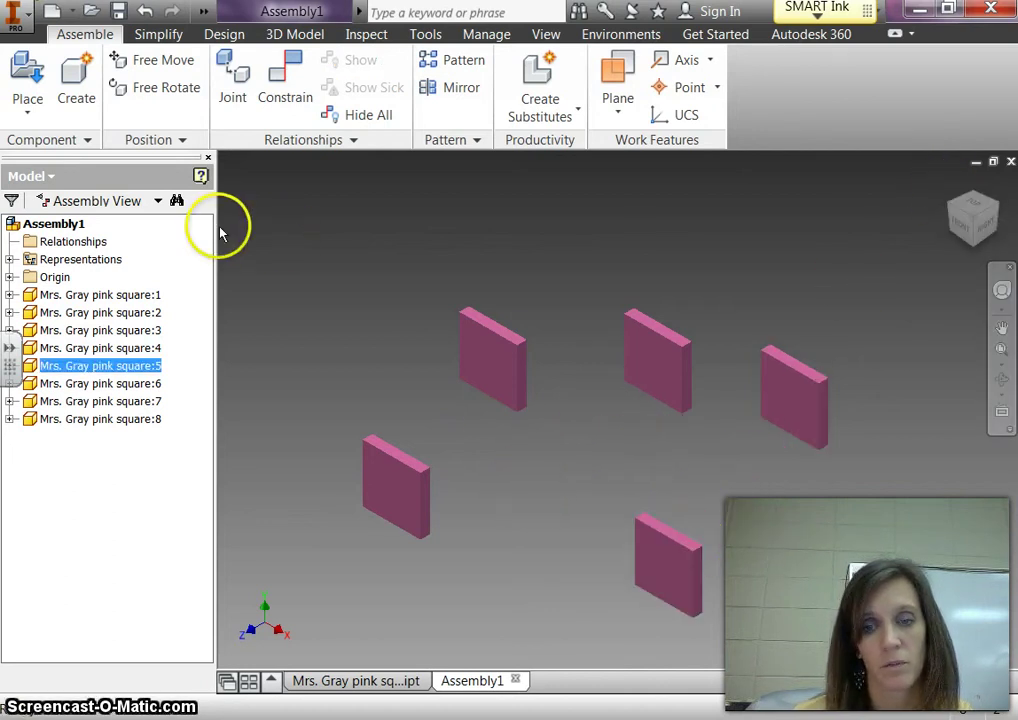
# Place six copies of the saved yellow square part in the gaps between and around the pink squares
pyautogui.click(28, 95)
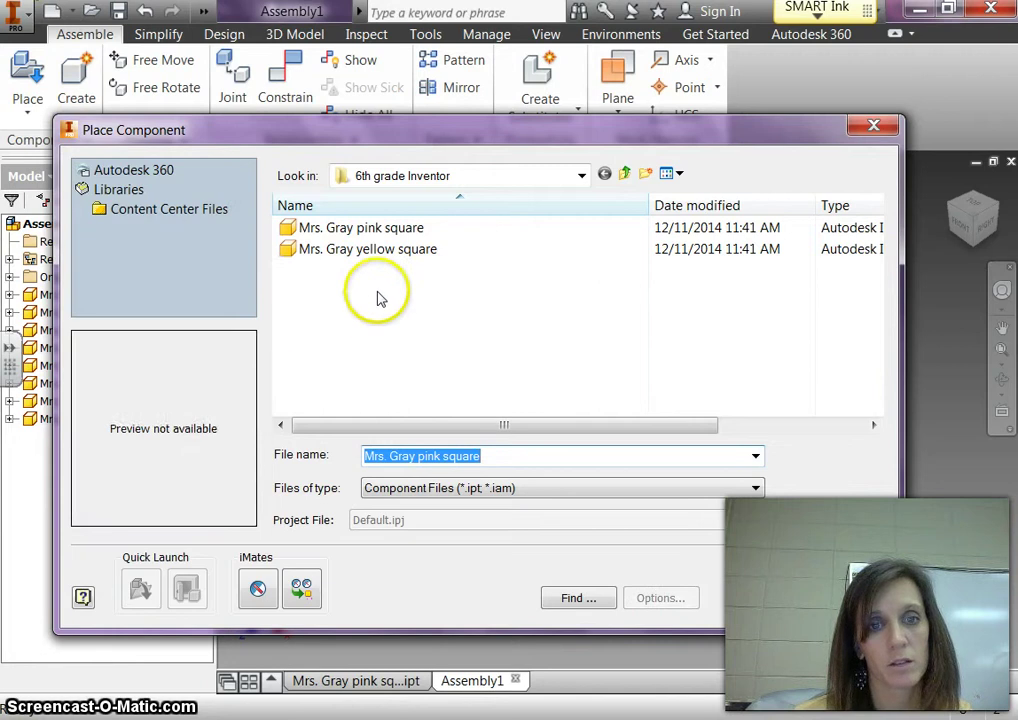
pyautogui.click(365, 249)
pyautogui.click(763, 600)
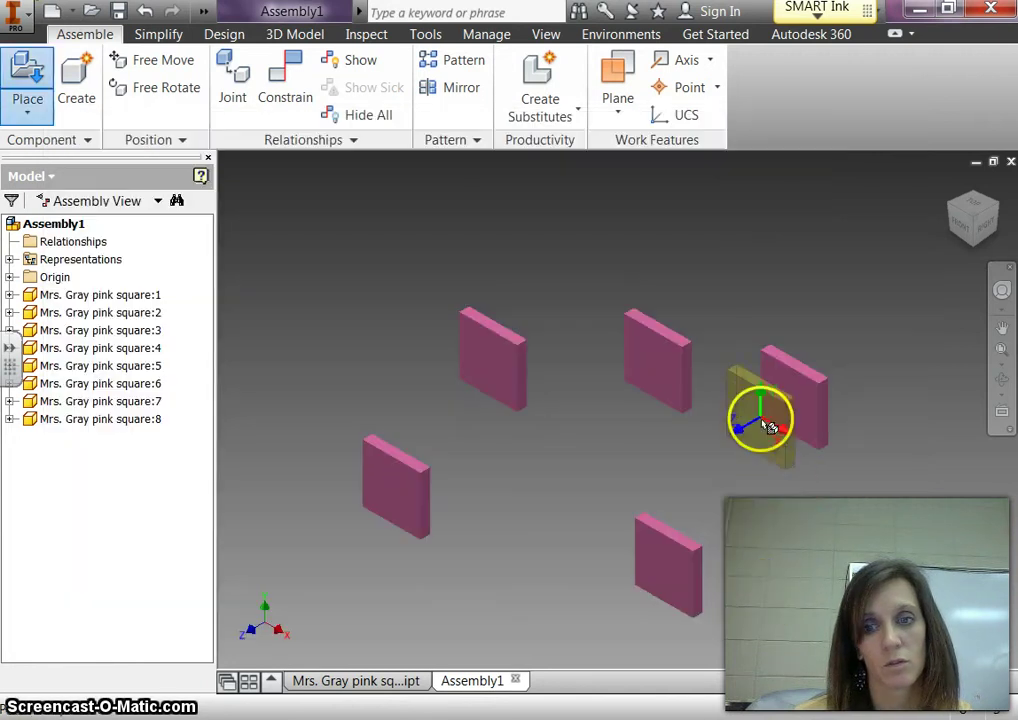
pyautogui.click(790, 532)
pyautogui.click(587, 476)
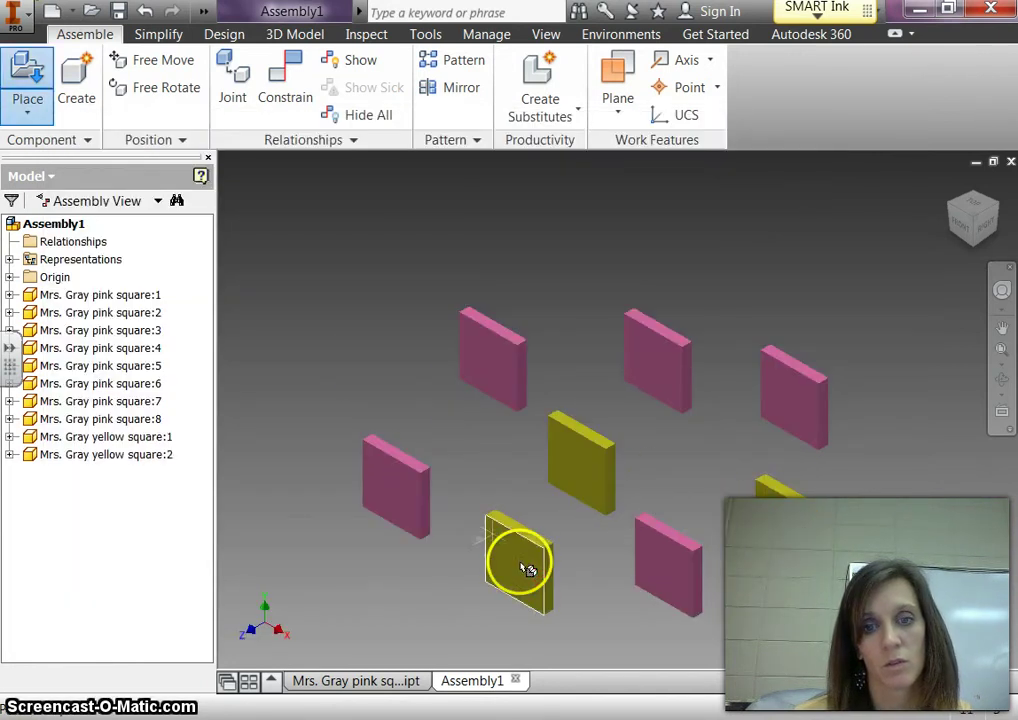
pyautogui.click(528, 568)
pyautogui.click(364, 336)
pyautogui.click(539, 232)
pyautogui.click(700, 240)
pyautogui.rightClick(715, 245)
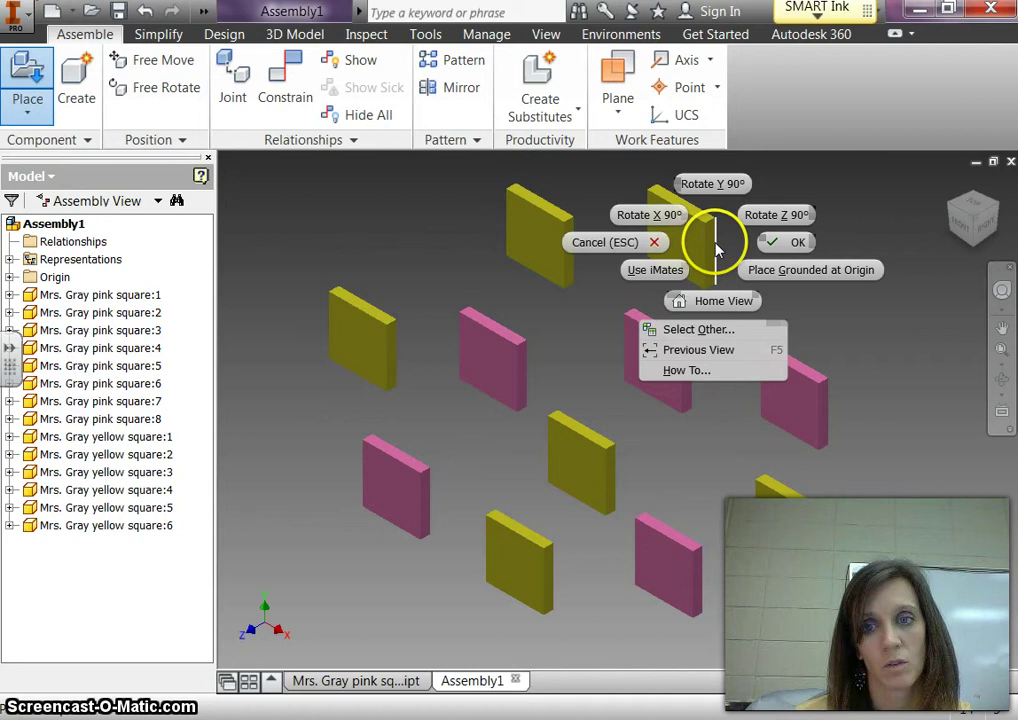
pyautogui.click(790, 245)
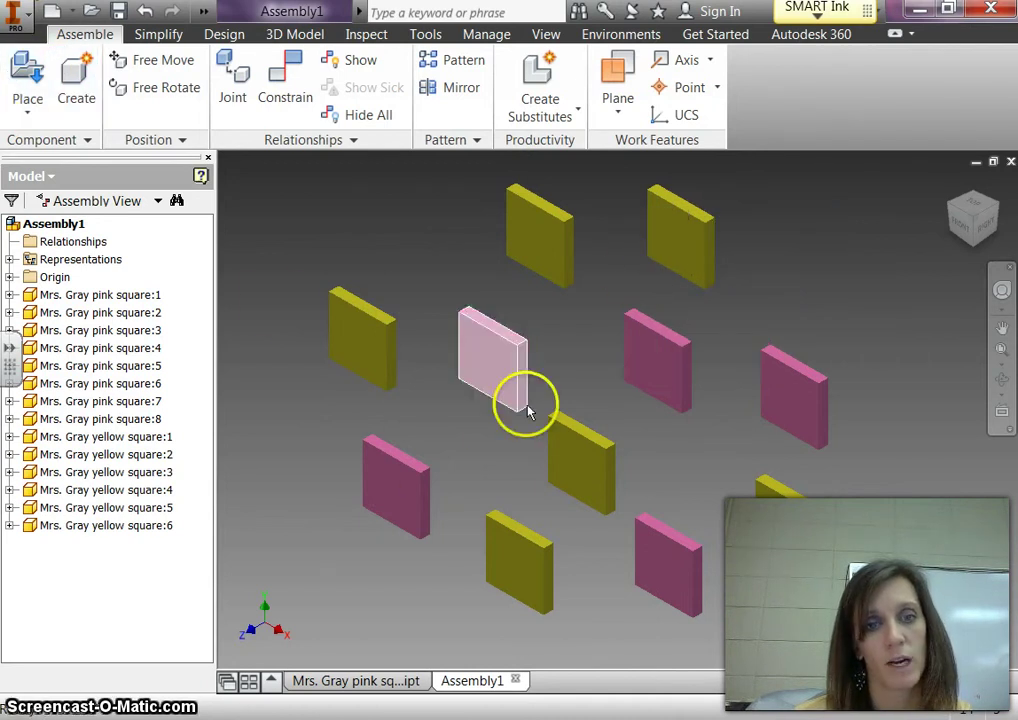
# Move the seventh pink square and the fourth yellow square so that they sit side by side
pyautogui.click(100, 365)
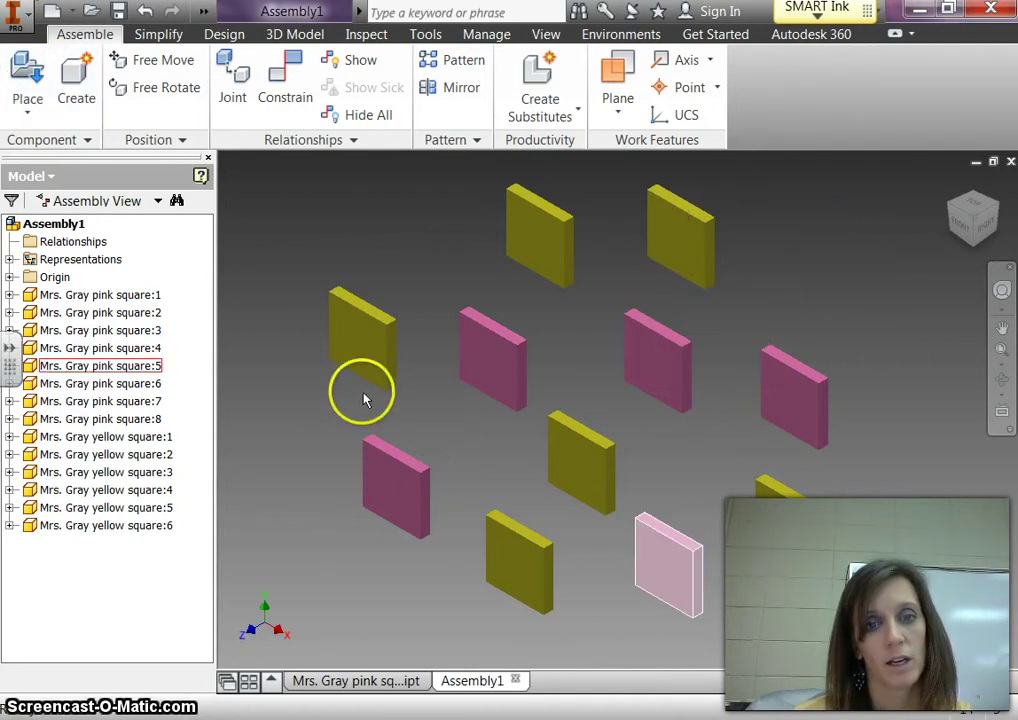
pyautogui.moveTo(425, 472)
pyautogui.mouseDown()
pyautogui.moveTo(448, 475)
pyautogui.moveTo(432, 468)
pyautogui.mouseUp()
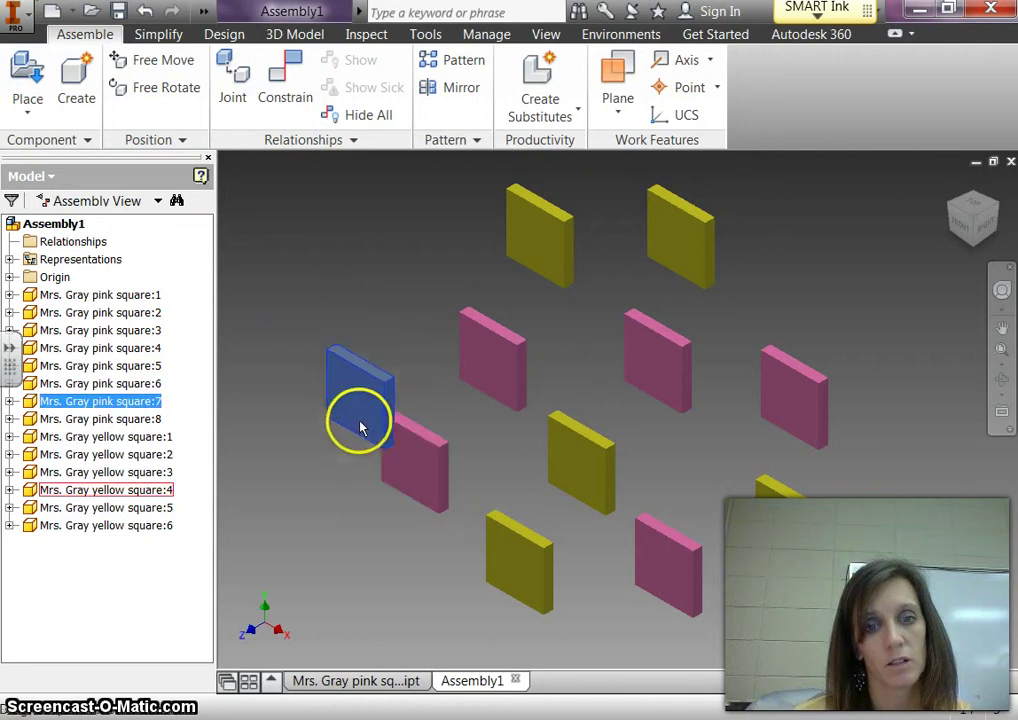
pyautogui.moveTo(361, 427); pyautogui.dragTo(347, 454)
pyautogui.moveTo(409, 472); pyautogui.dragTo(416, 477)
pyautogui.press('Escape')
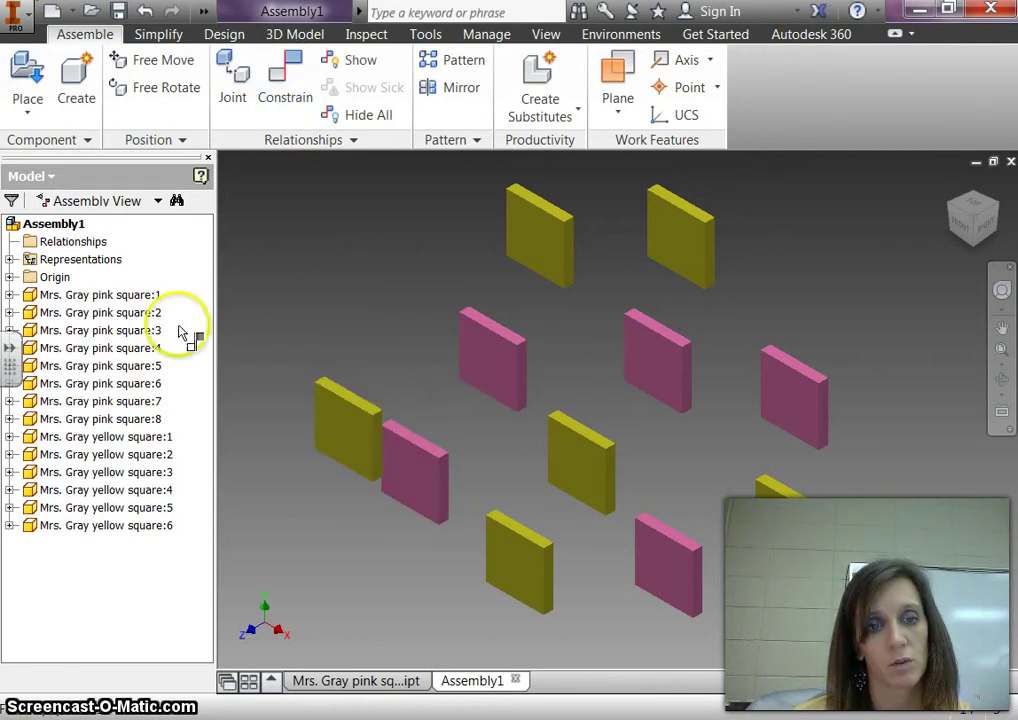
# Mate the lower front edge of the fourth yellow square to the lower front edge of the neighbouring pink square
pyautogui.press('c')
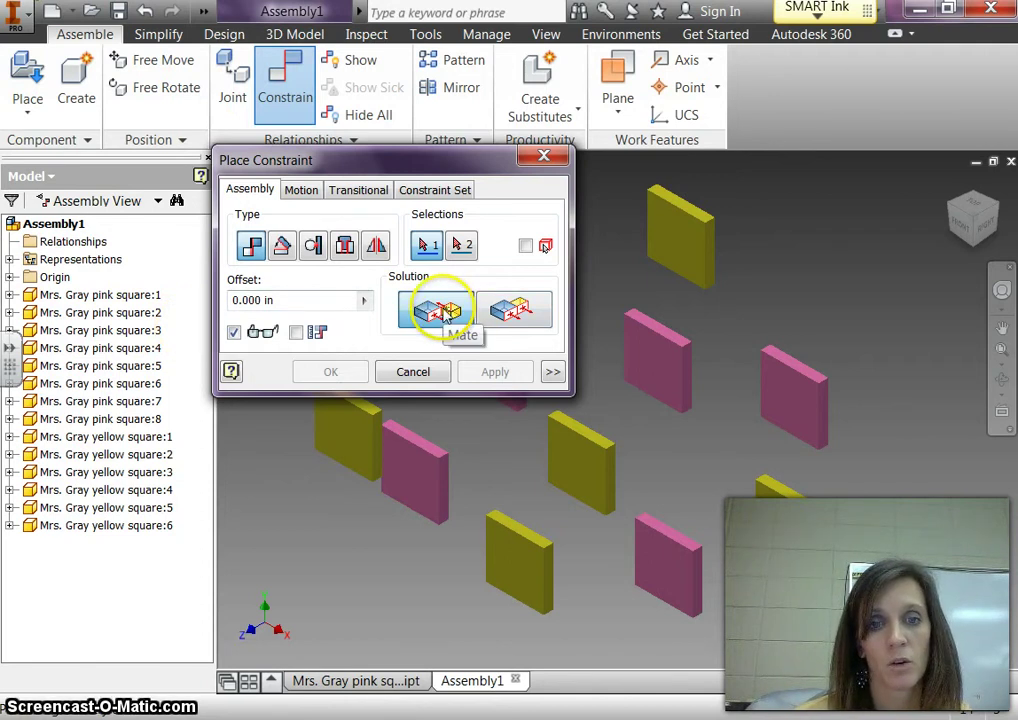
pyautogui.click(348, 478)
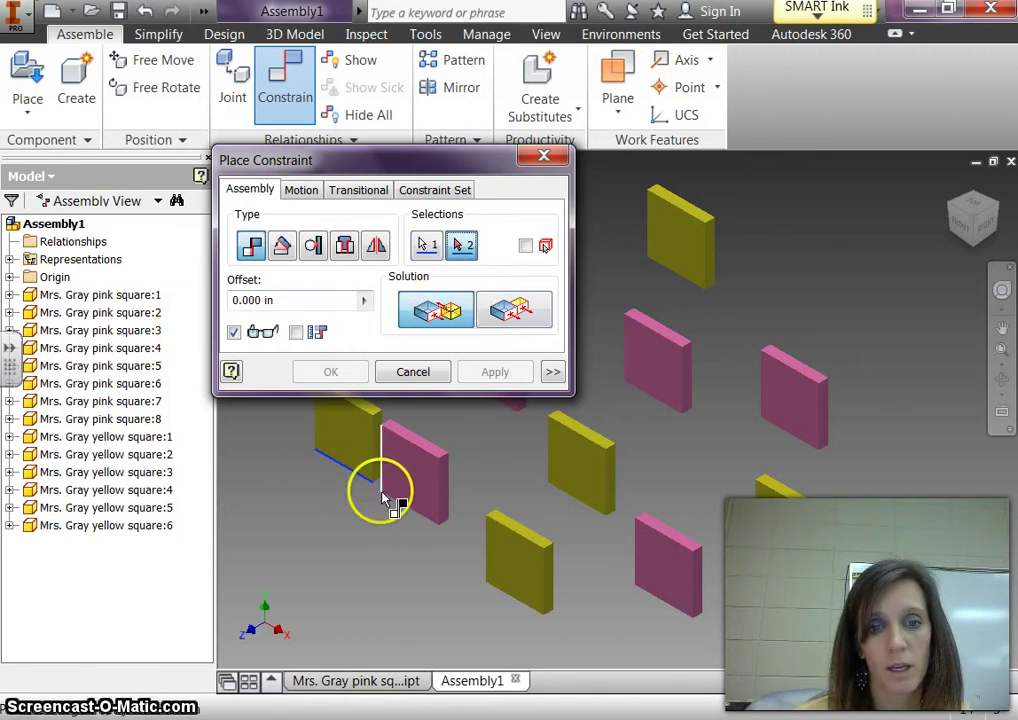
pyautogui.click(405, 513)
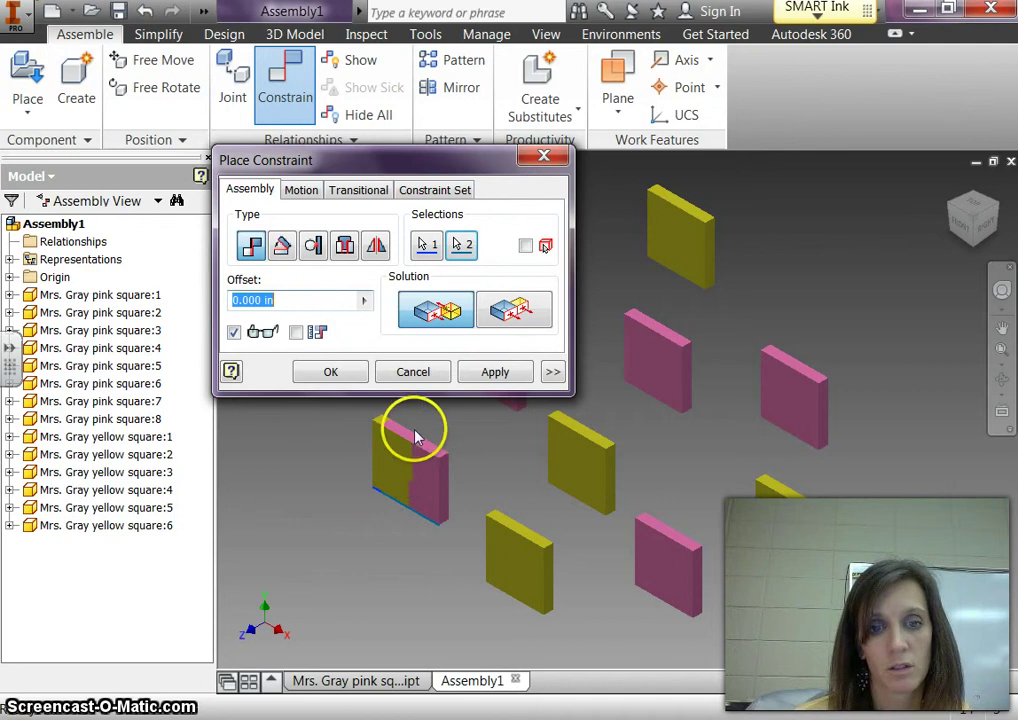
pyautogui.click(494, 371)
pyautogui.click(412, 372)
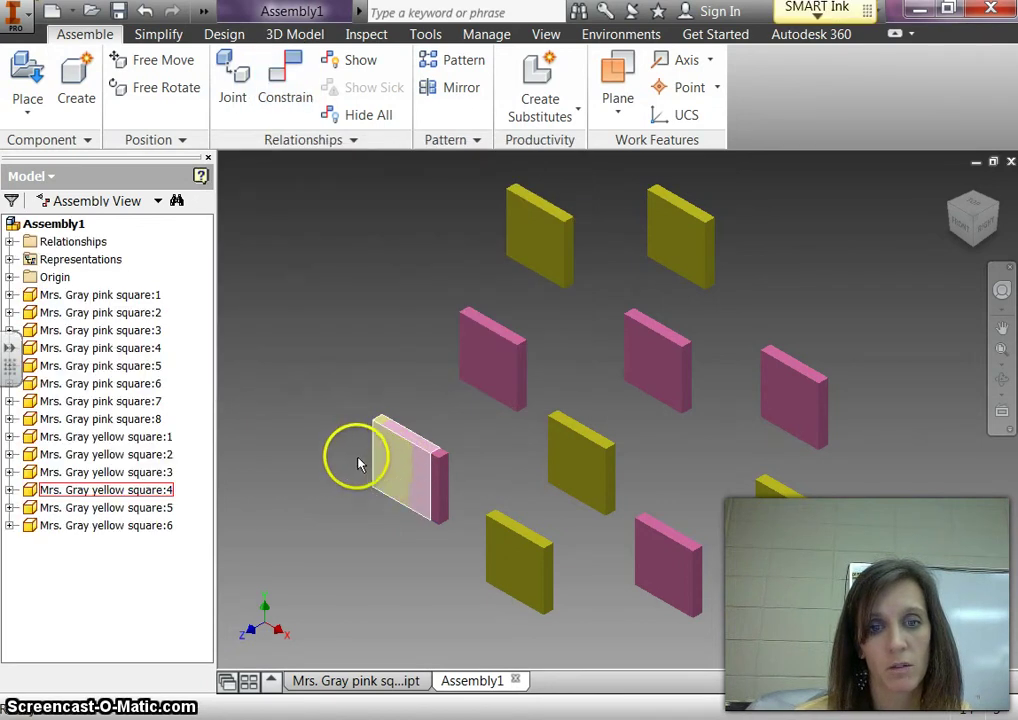
# Move the fourth yellow square and the first pink square into clear space, and examine the constraints listed under both
pyautogui.moveTo(358, 463); pyautogui.dragTo(320, 400)
pyautogui.moveTo(425, 461); pyautogui.dragTo(409, 516)
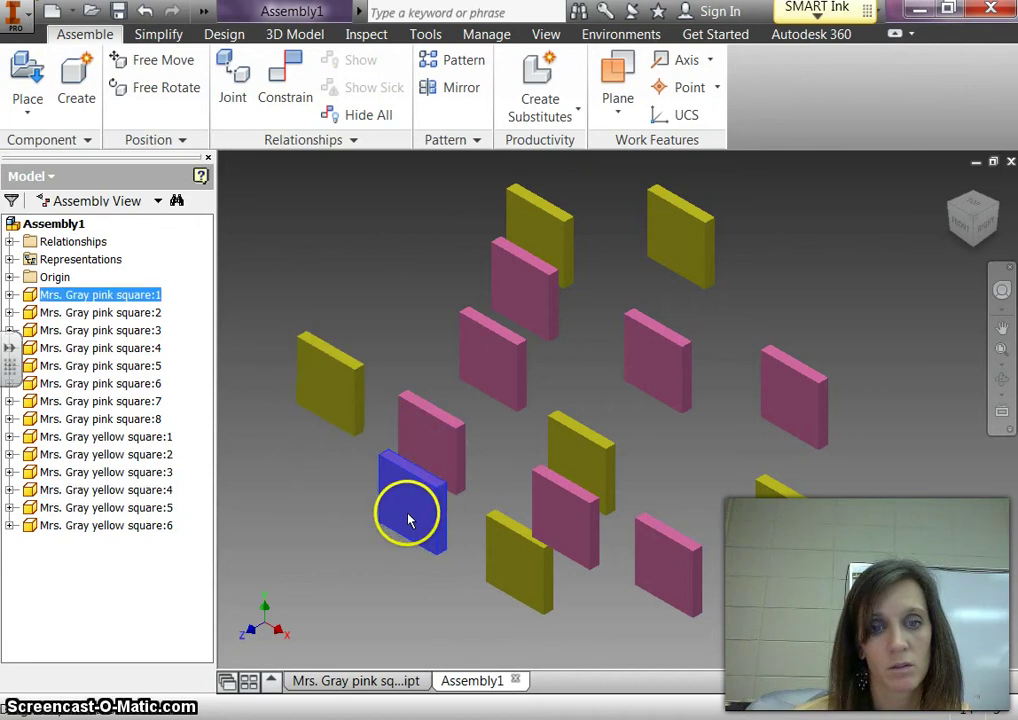
pyautogui.click(9, 295)
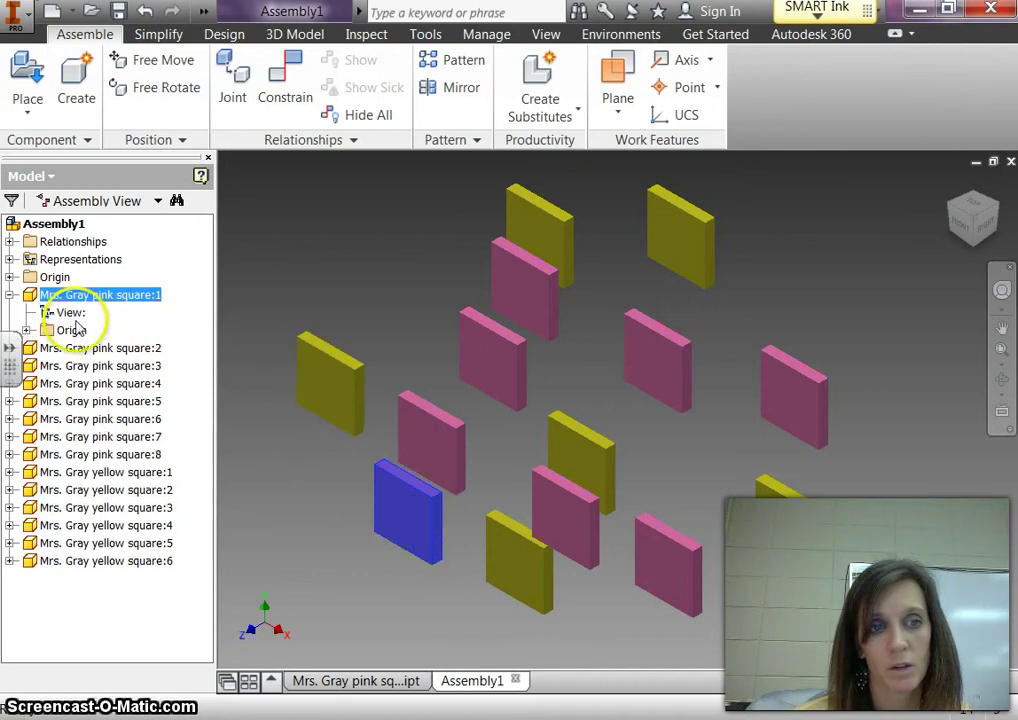
pyautogui.click(318, 402)
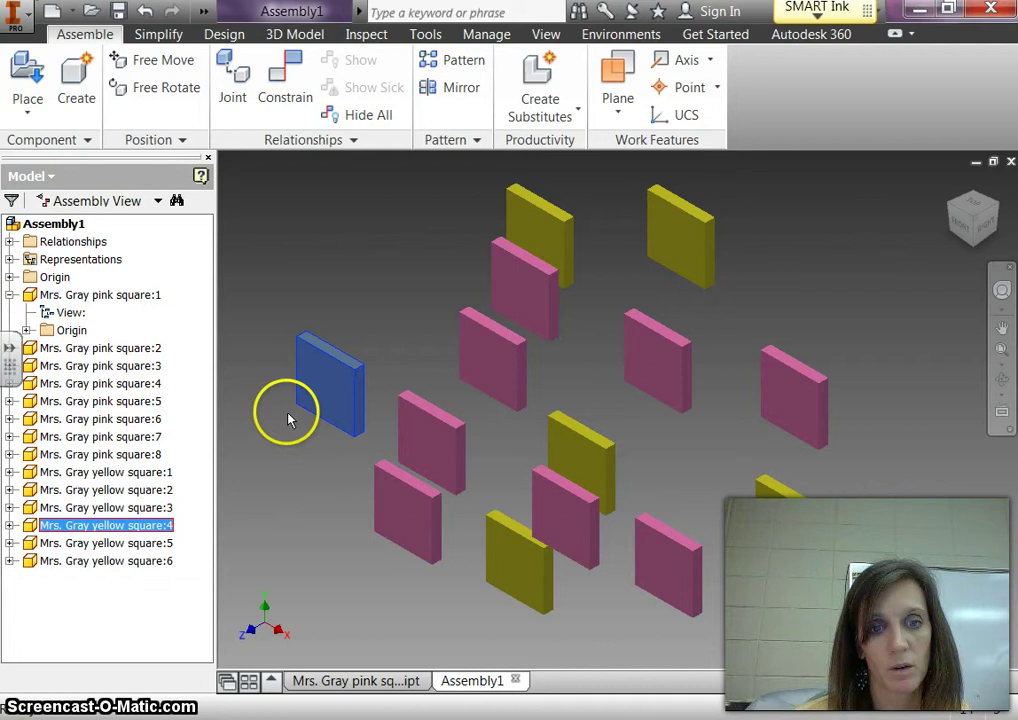
pyautogui.click(9, 525)
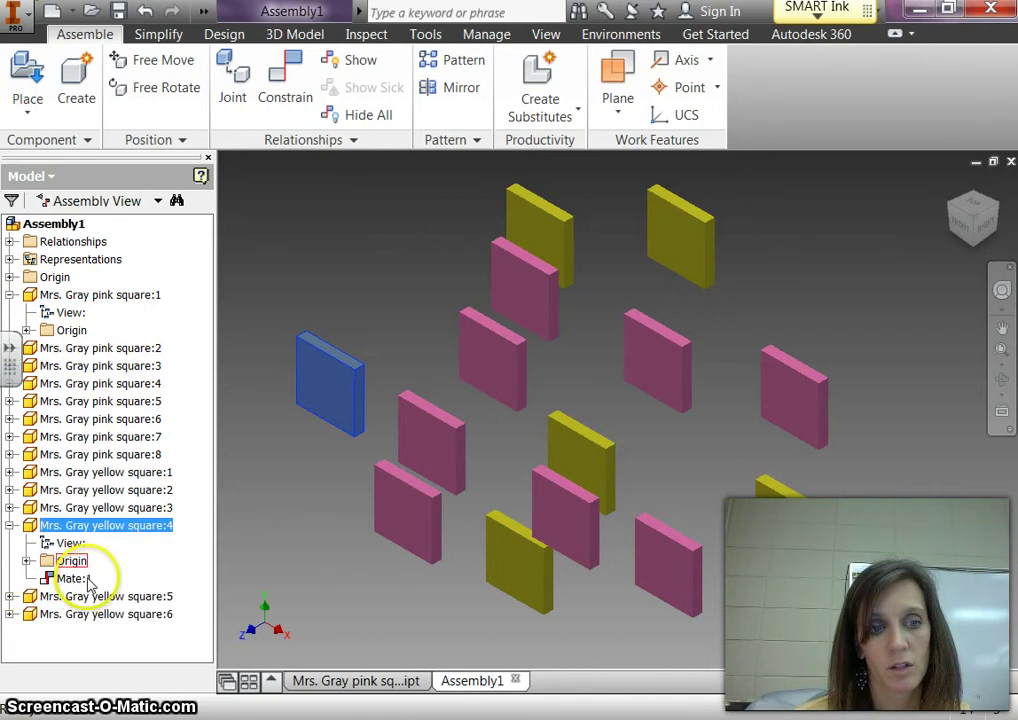
pyautogui.click(80, 579)
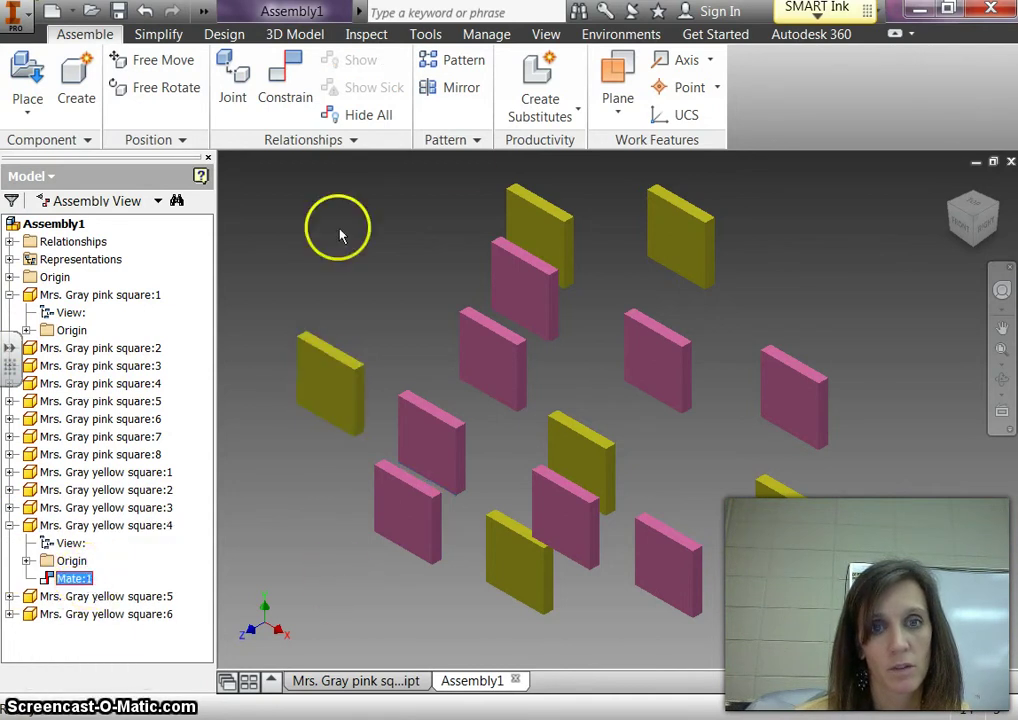
# Mate the facing front vertical edges of the fourth yellow square and the seventh pink square, and move the joined pair to test the connection
pyautogui.click(284, 92)
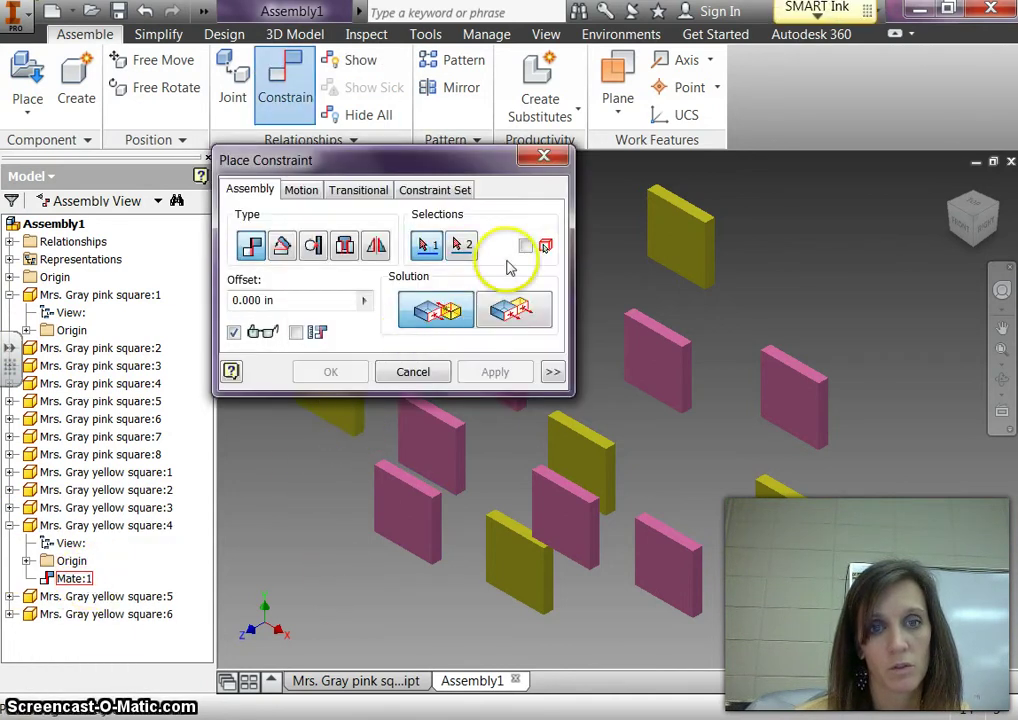
pyautogui.click(355, 427)
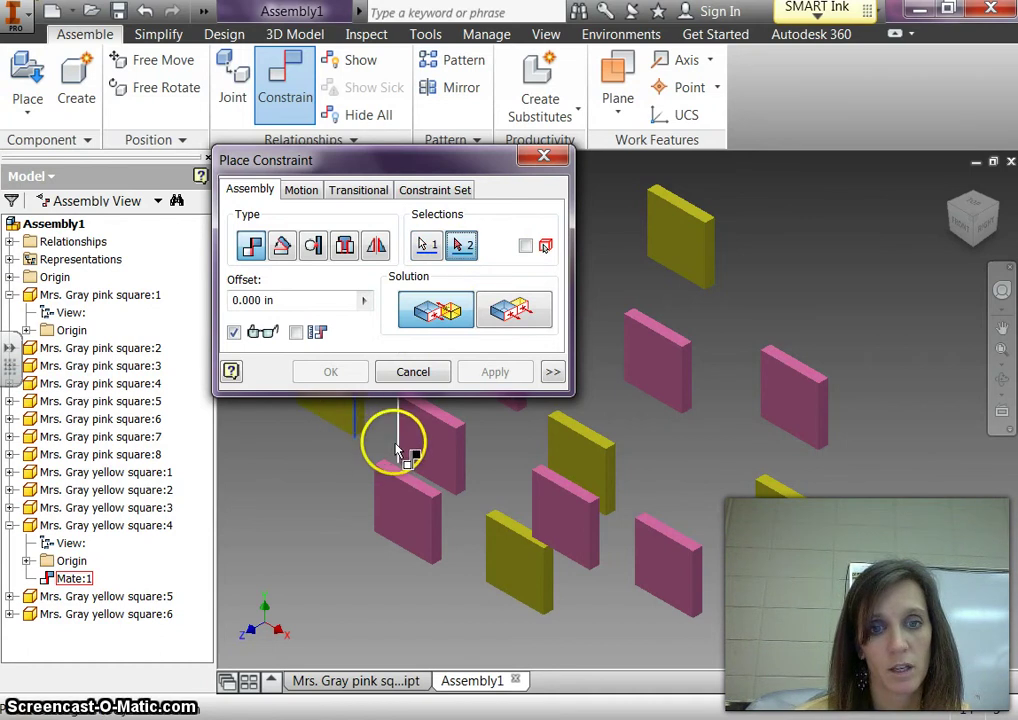
pyautogui.click(398, 443)
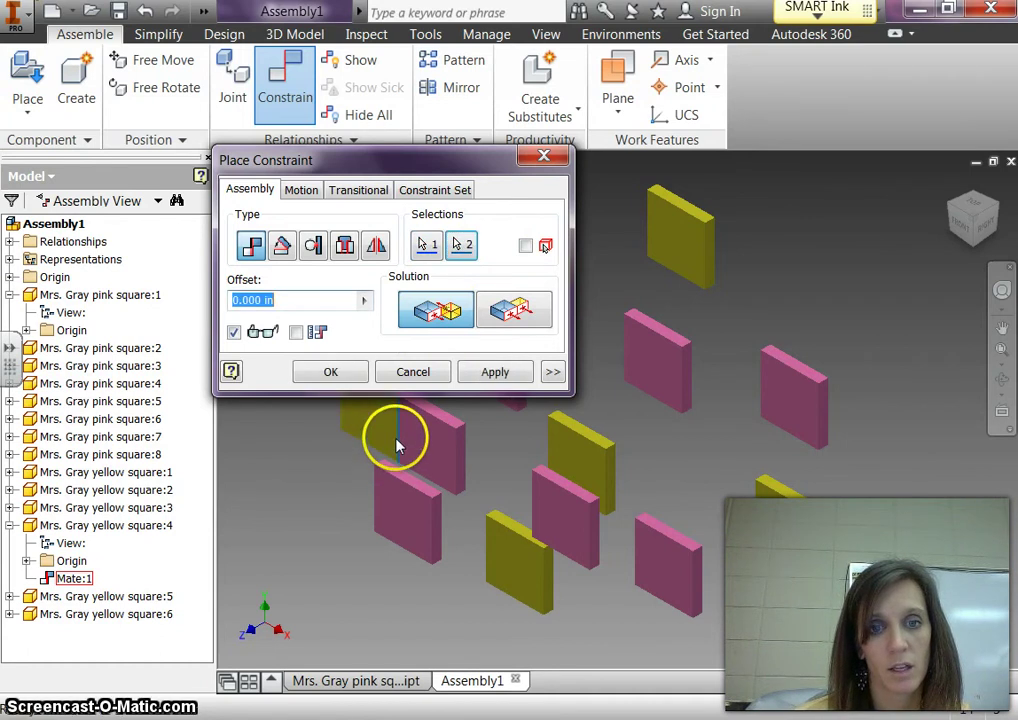
pyautogui.click(494, 371)
pyautogui.click(413, 371)
pyautogui.moveTo(327, 340); pyautogui.dragTo(401, 432)
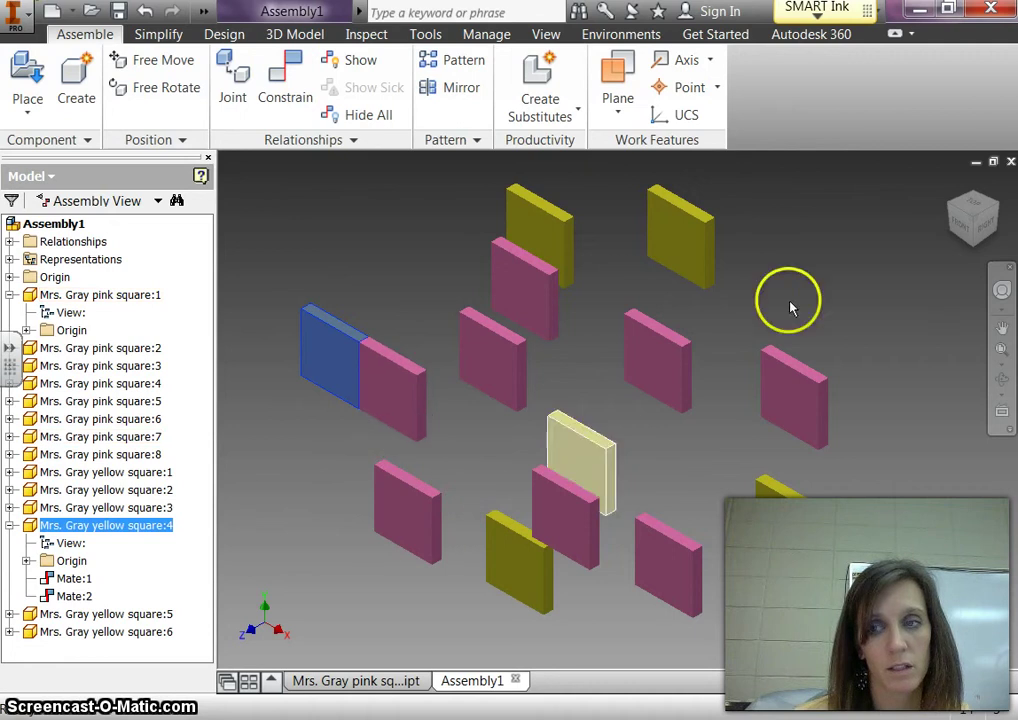
pyautogui.press('Escape')
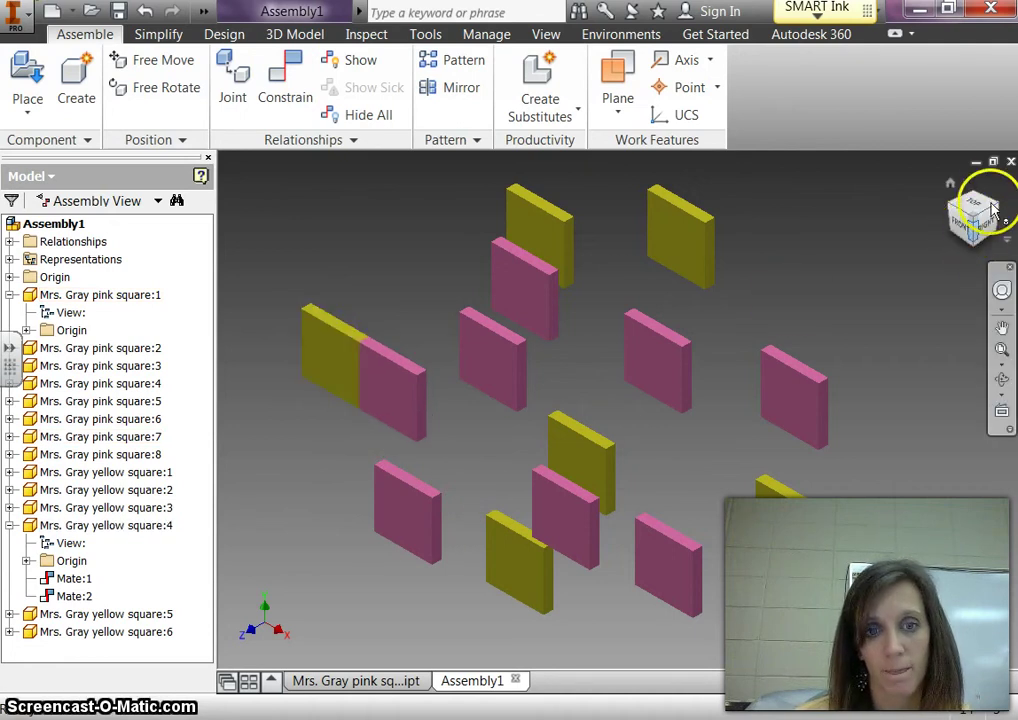
# Turn the assembly to see the squares' undersides, and move the first pink square down, clear of the joined pair
pyautogui.moveTo(977, 218)
pyautogui.mouseDown()
pyautogui.moveTo(982, 163)
pyautogui.moveTo(990, 640)
pyautogui.moveTo(945, 252)
pyautogui.moveTo(981, 155)
pyautogui.moveTo(979, 623)
pyautogui.moveTo(979, 609)
pyautogui.mouseUp()
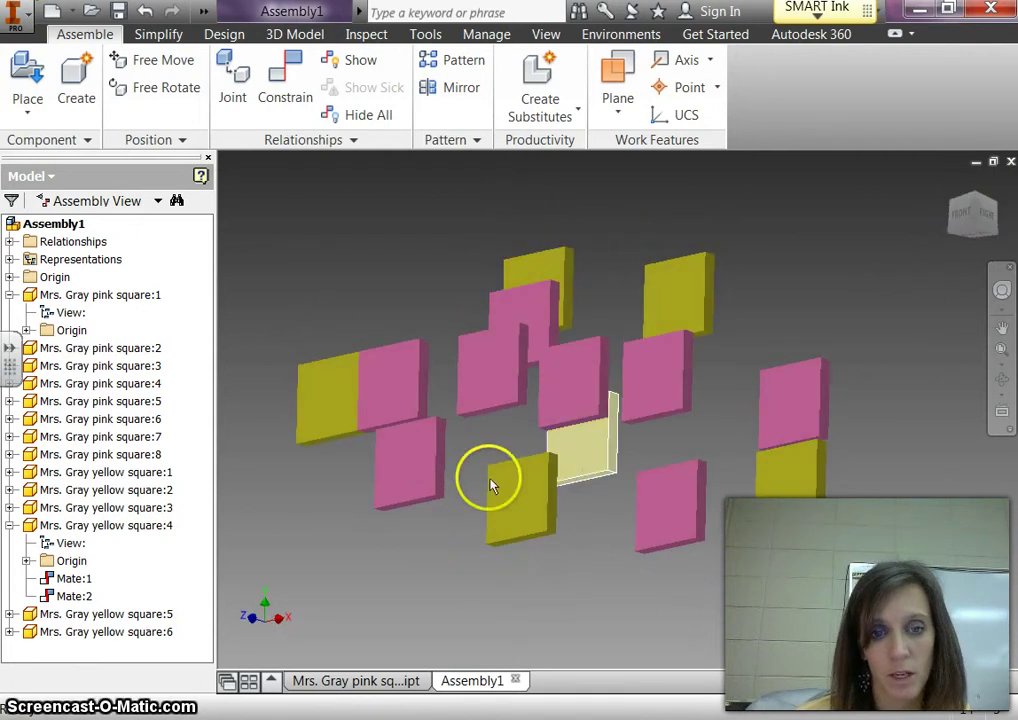
pyautogui.moveTo(404, 459); pyautogui.dragTo(416, 584)
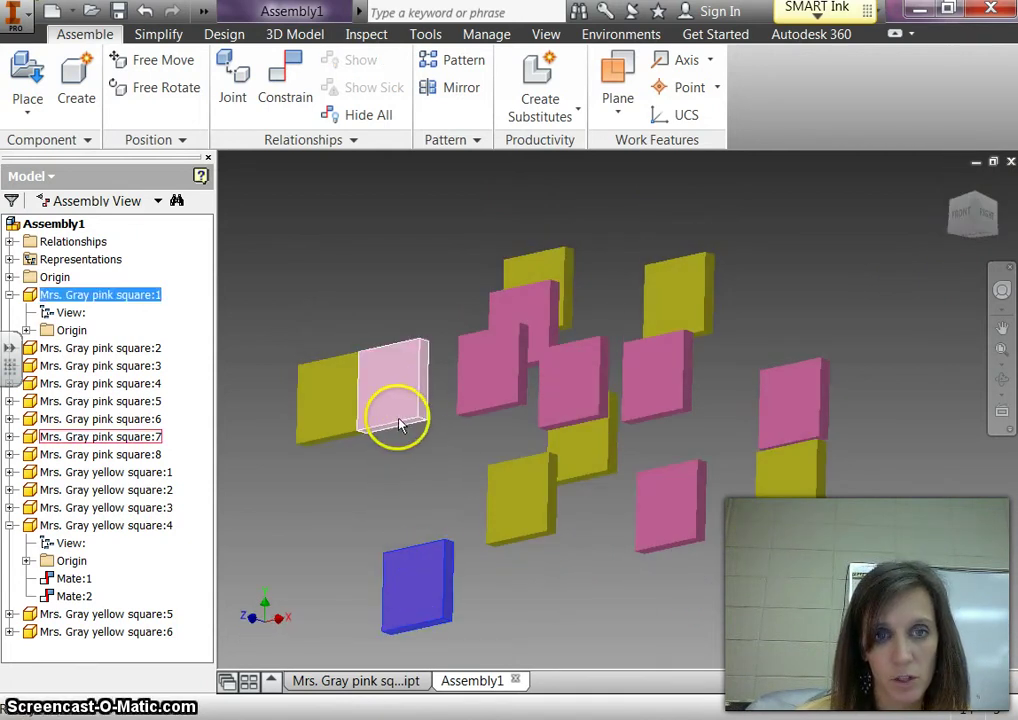
pyautogui.click(285, 90)
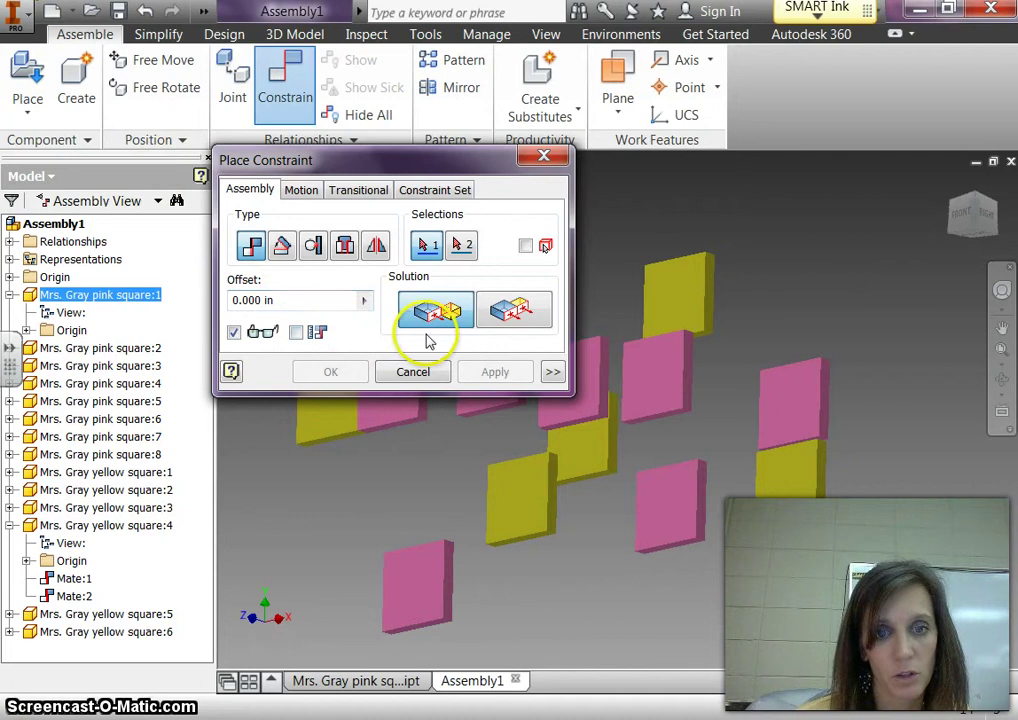
pyautogui.keyDown('shift'); pyautogui.moveTo(441, 458); pyautogui.dragTo(620, 582, button='middle'); pyautogui.keyUp('shift')
pyautogui.scroll(-5, 557, 552)
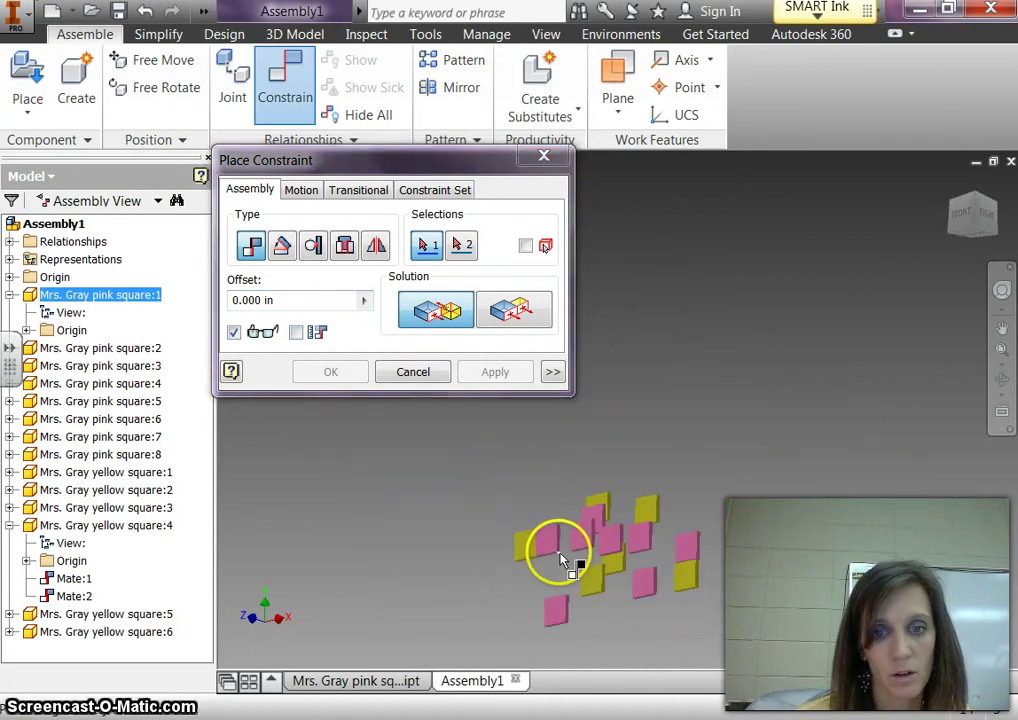
pyautogui.scroll(8, 559, 557)
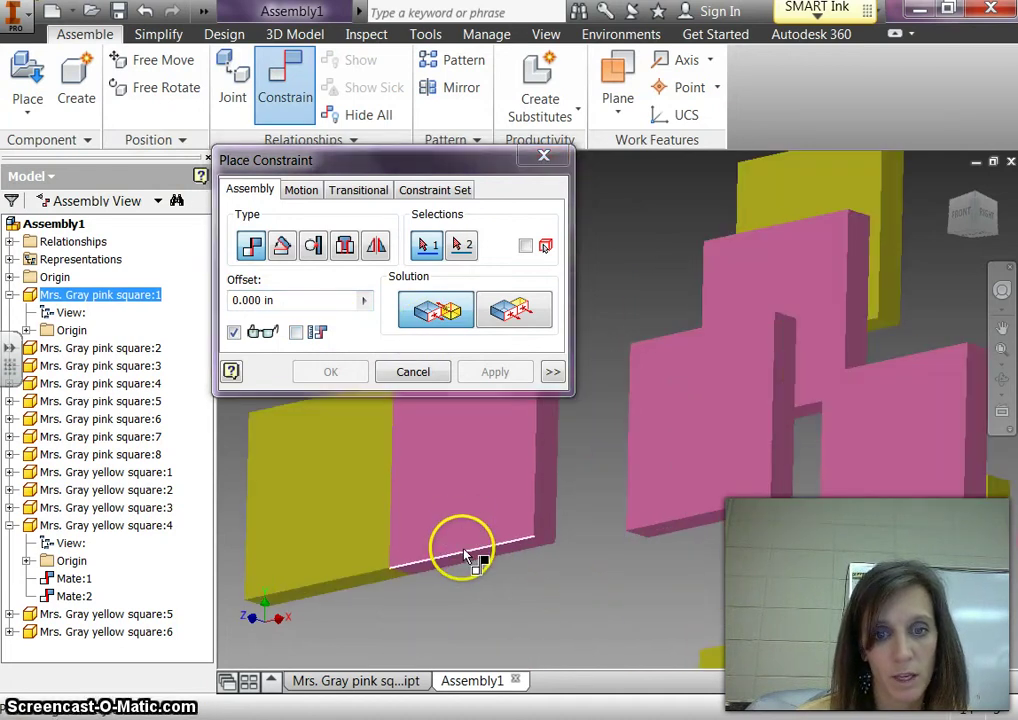
pyautogui.scroll(3, 475, 560)
pyautogui.scroll(-2, 470, 545)
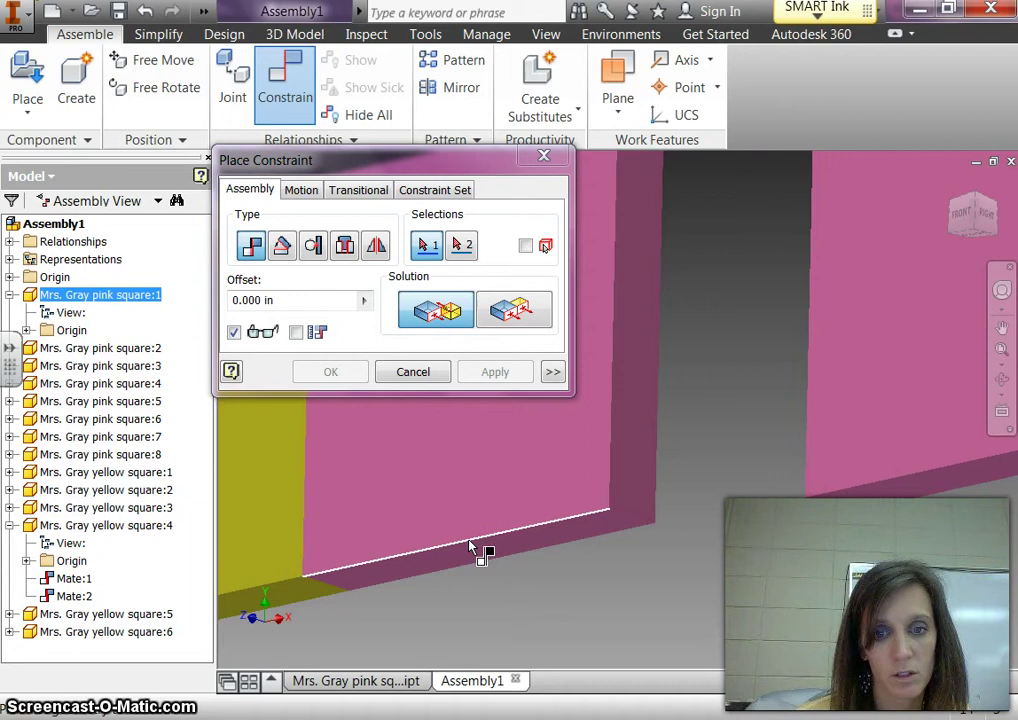
pyautogui.click(482, 548)
pyautogui.scroll(-3, 622, 552)
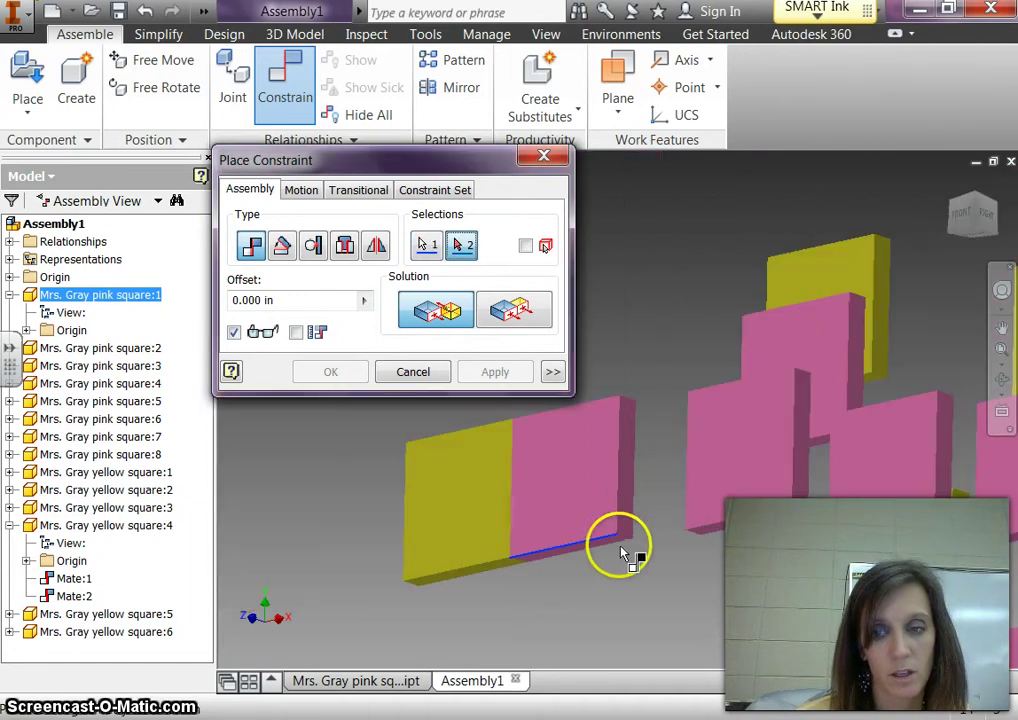
pyautogui.scroll(-3, 760, 630)
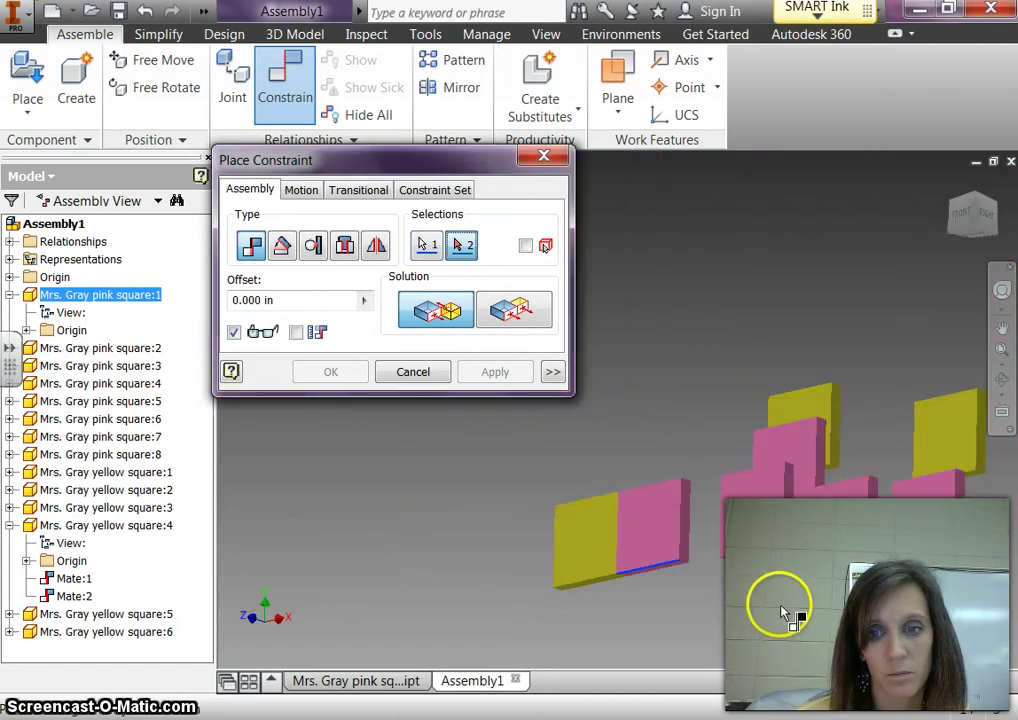
pyautogui.keyDown('shift'); pyautogui.moveTo(698, 586); pyautogui.dragTo(688, 427, button='middle'); pyautogui.keyUp('shift')
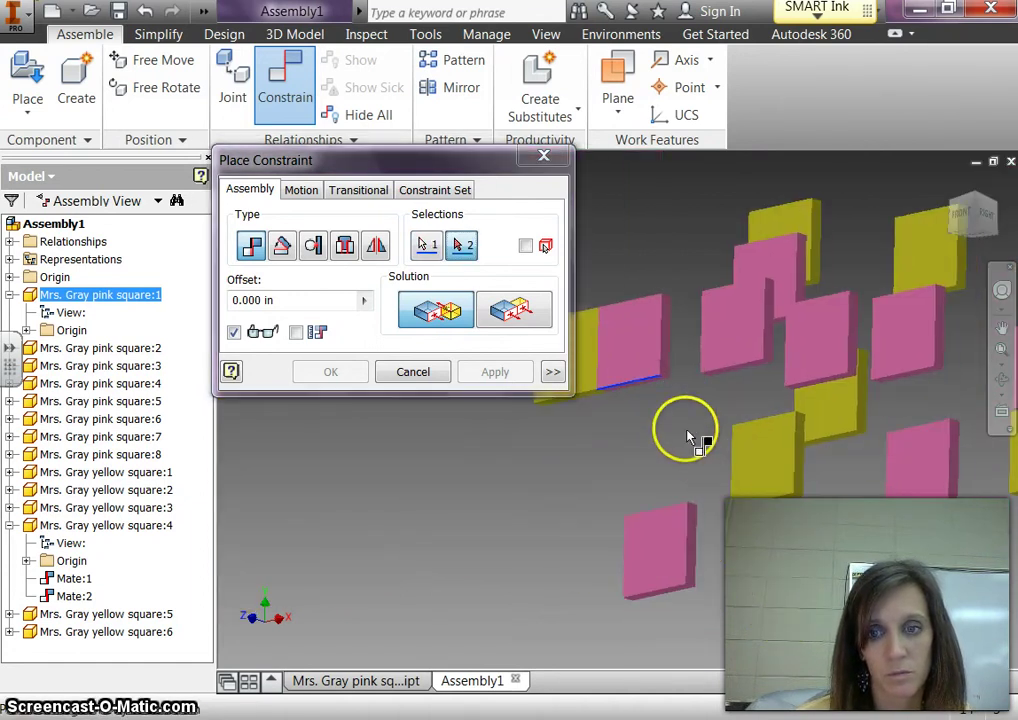
pyautogui.click(757, 510)
pyautogui.click(417, 374)
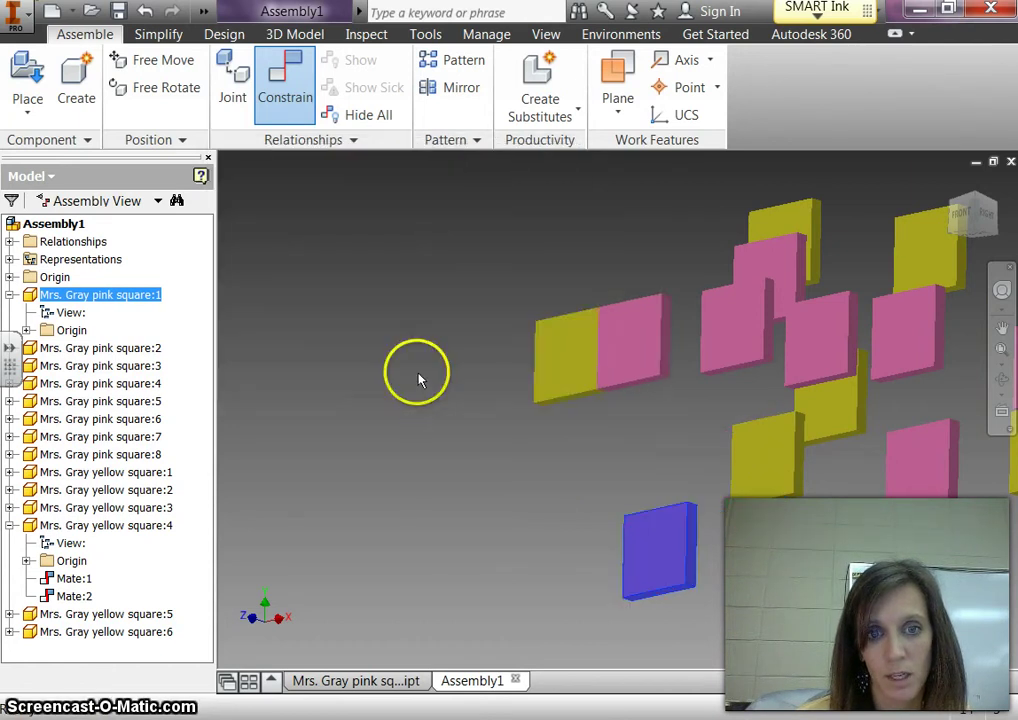
# Mate the lower front edge of the seventh pink square to the lower front edge of the third yellow square
pyautogui.click(284, 80)
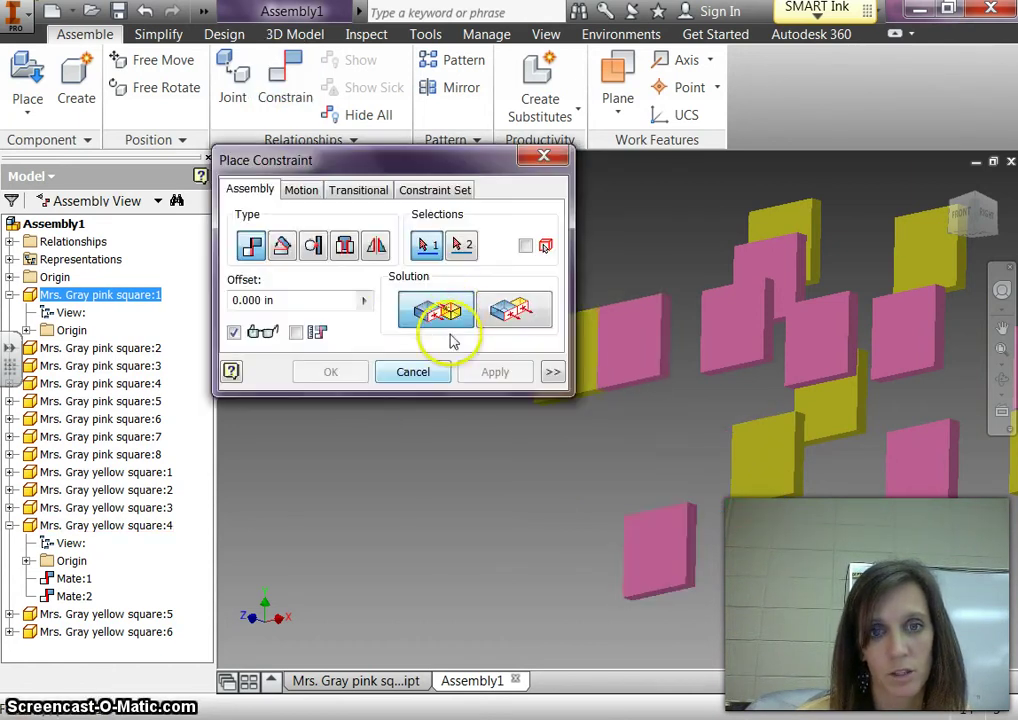
pyautogui.click(628, 387)
pyautogui.click(766, 506)
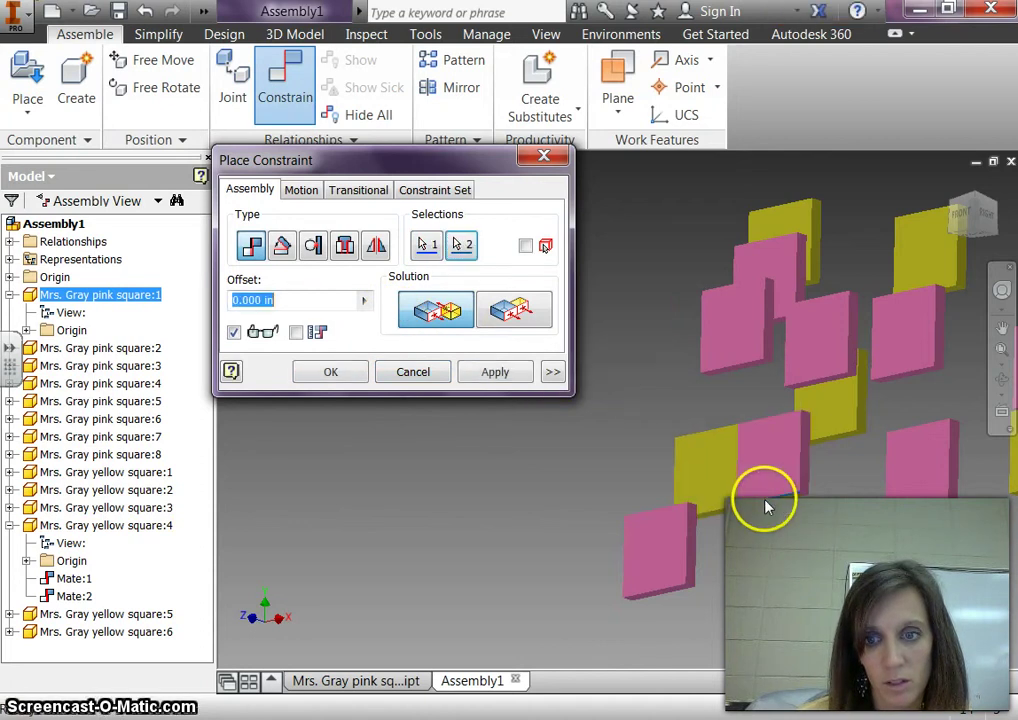
pyautogui.click(496, 372)
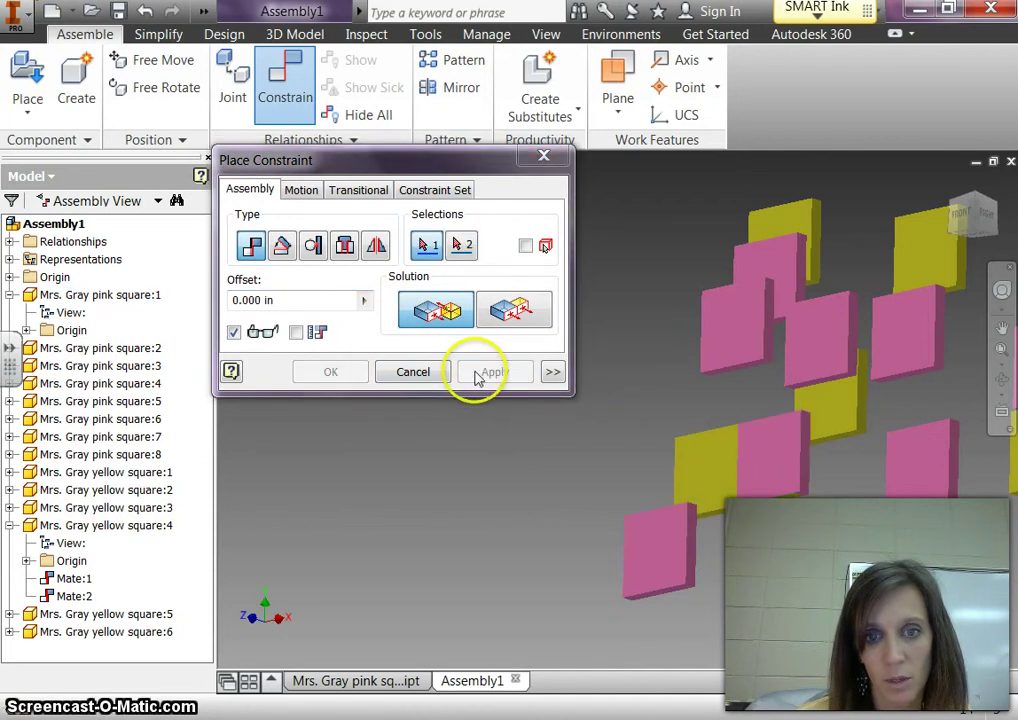
pyautogui.click(408, 371)
# Move the joined pair into clear space, slide the third yellow square along its mated edge, and examine the constraint listed under it
pyautogui.moveTo(587, 440); pyautogui.dragTo(473, 412)
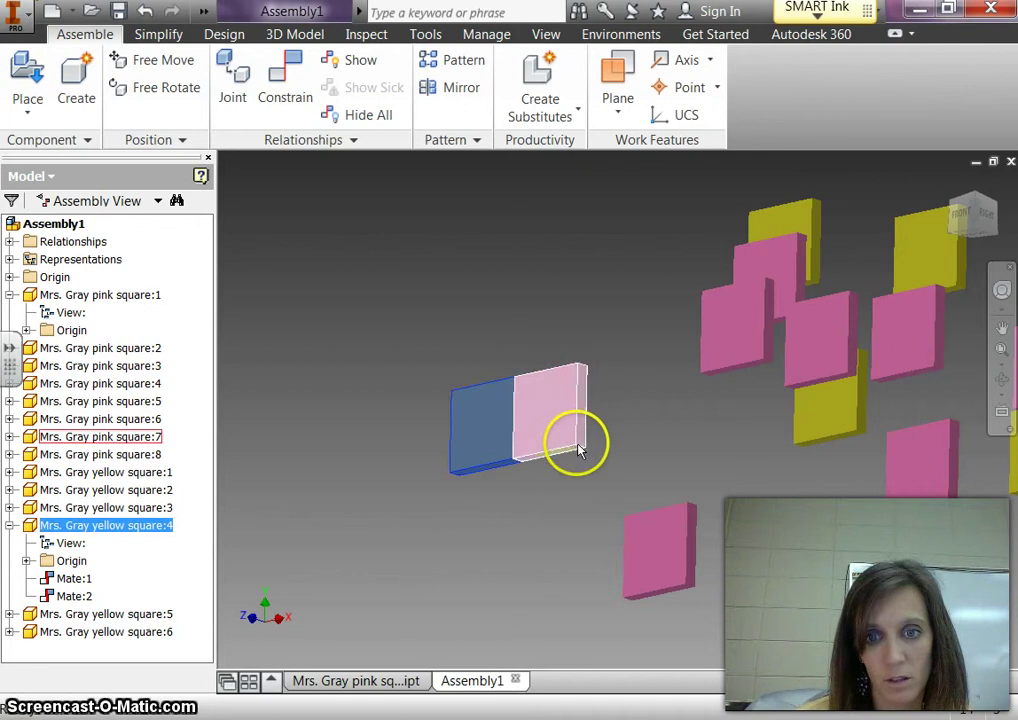
pyautogui.moveTo(577, 438); pyautogui.dragTo(291, 377)
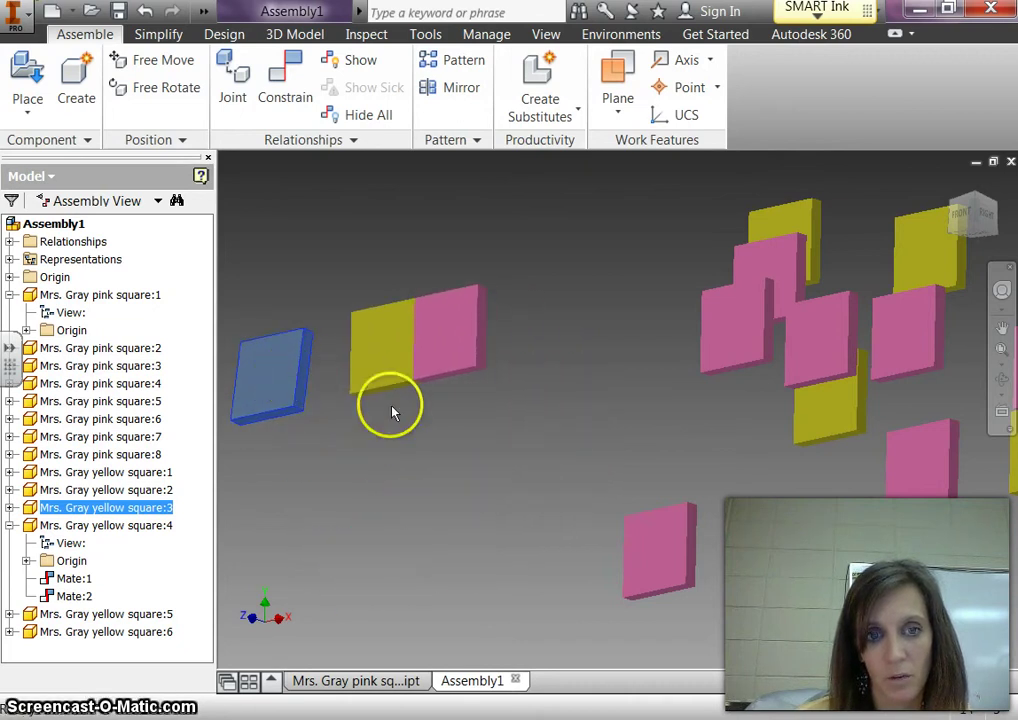
pyautogui.moveTo(398, 368); pyautogui.dragTo(466, 405)
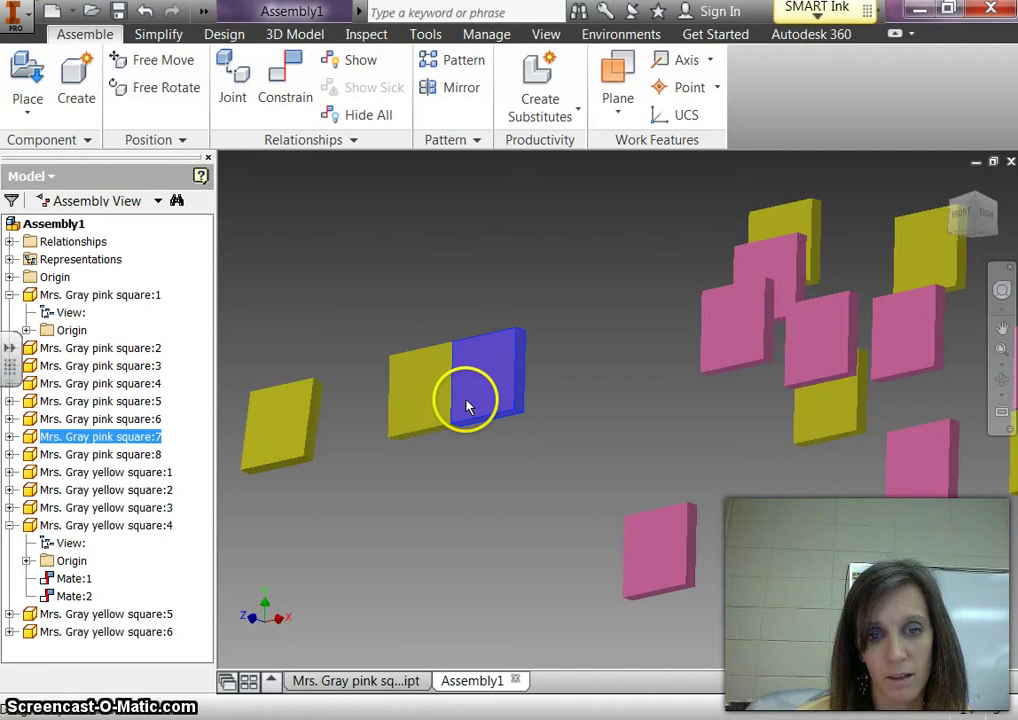
pyautogui.click(303, 436)
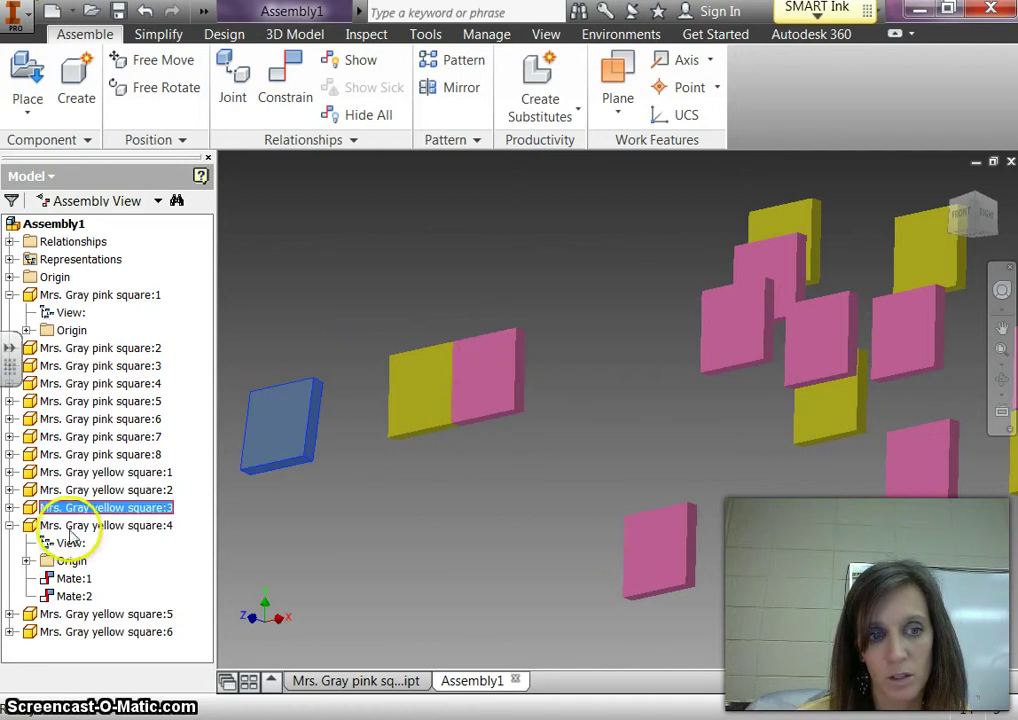
pyautogui.click(9, 508)
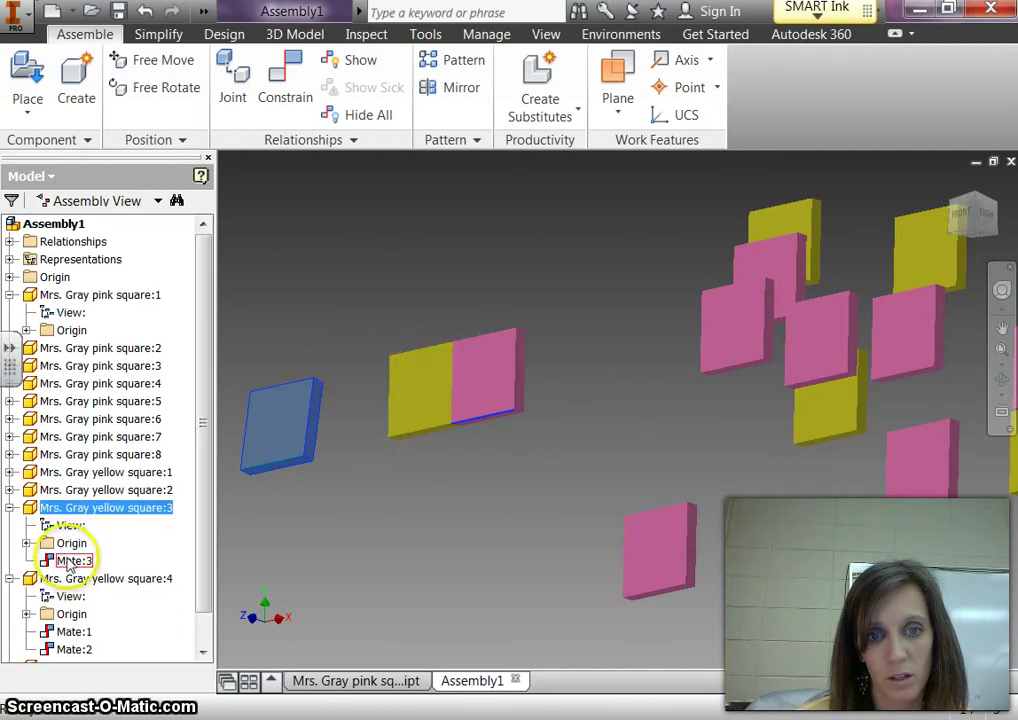
pyautogui.click(70, 562)
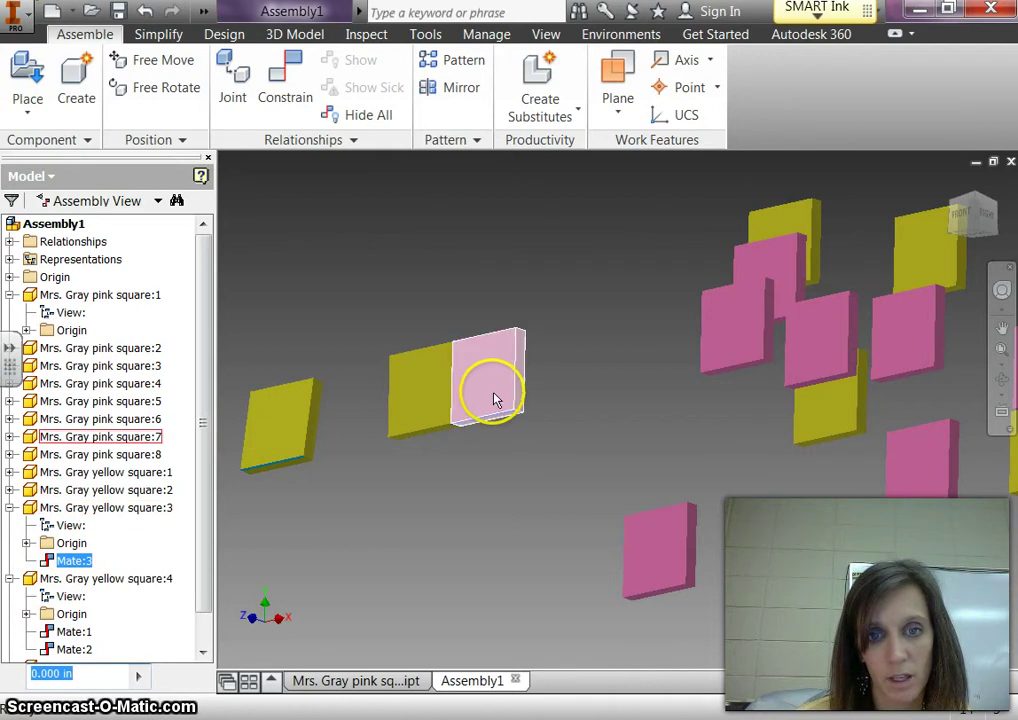
# Mate a front vertical edge of the third yellow square to the seventh pink square's free front vertical edge, and move the three-square strip to test it
pyautogui.click(284, 86)
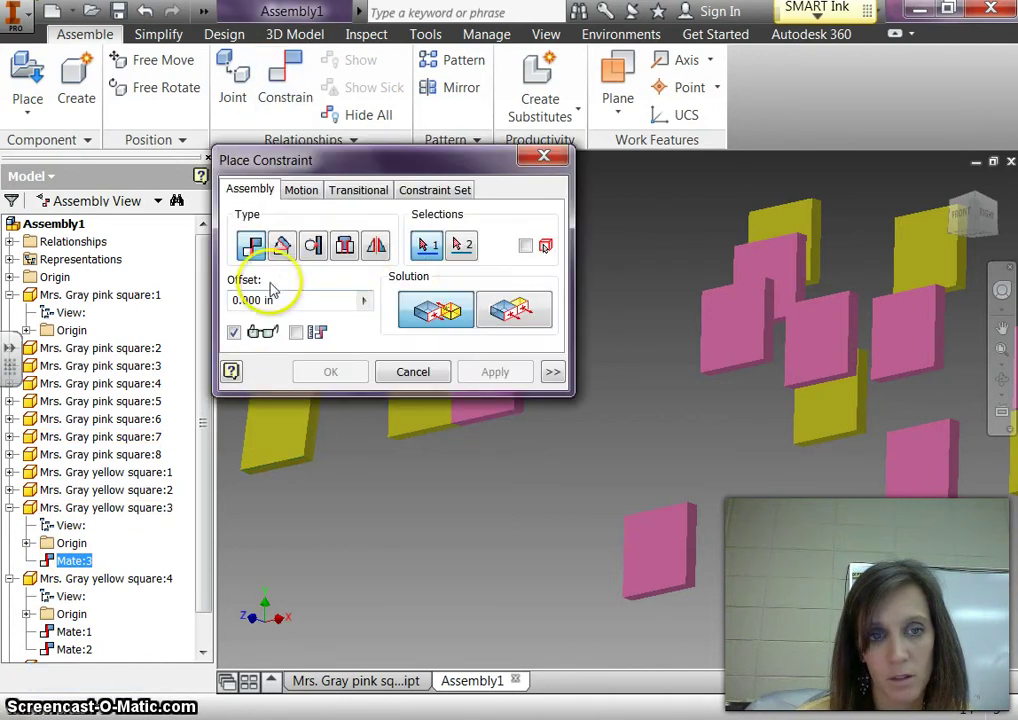
pyautogui.moveTo(470, 158); pyautogui.dragTo(825, 100)
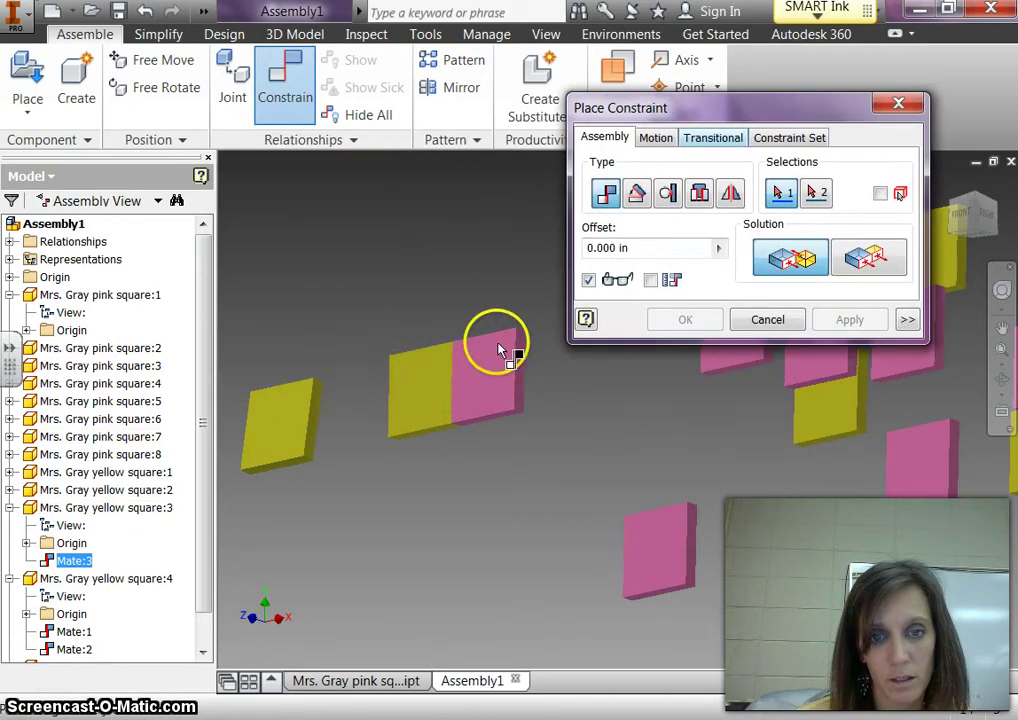
pyautogui.click(249, 430)
pyautogui.click(514, 393)
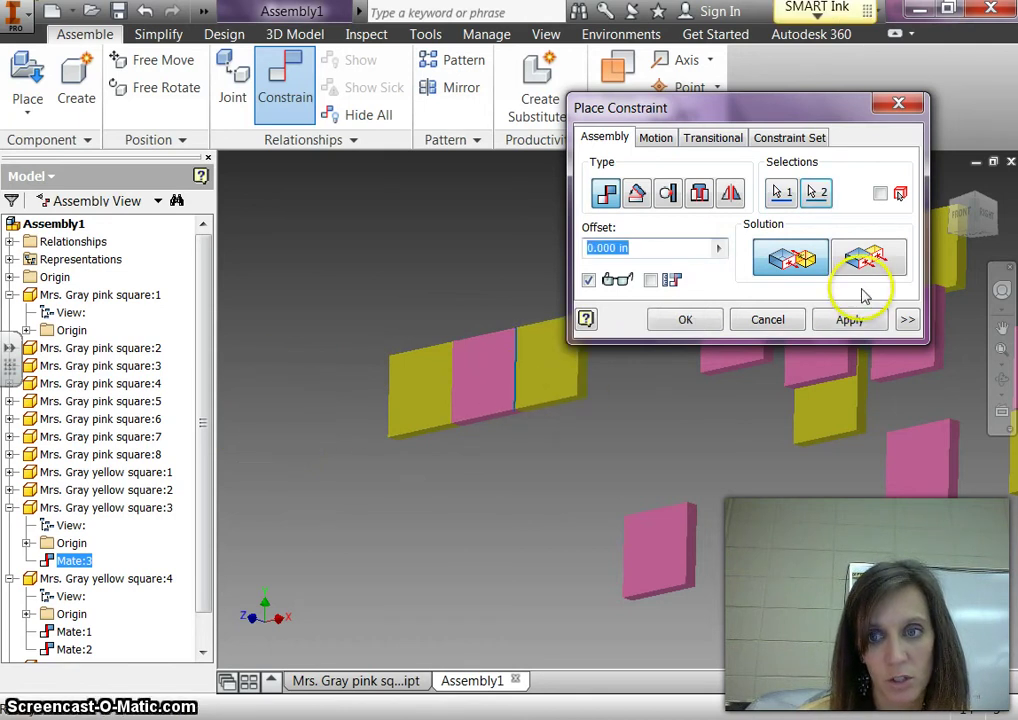
pyautogui.click(847, 320)
pyautogui.click(768, 319)
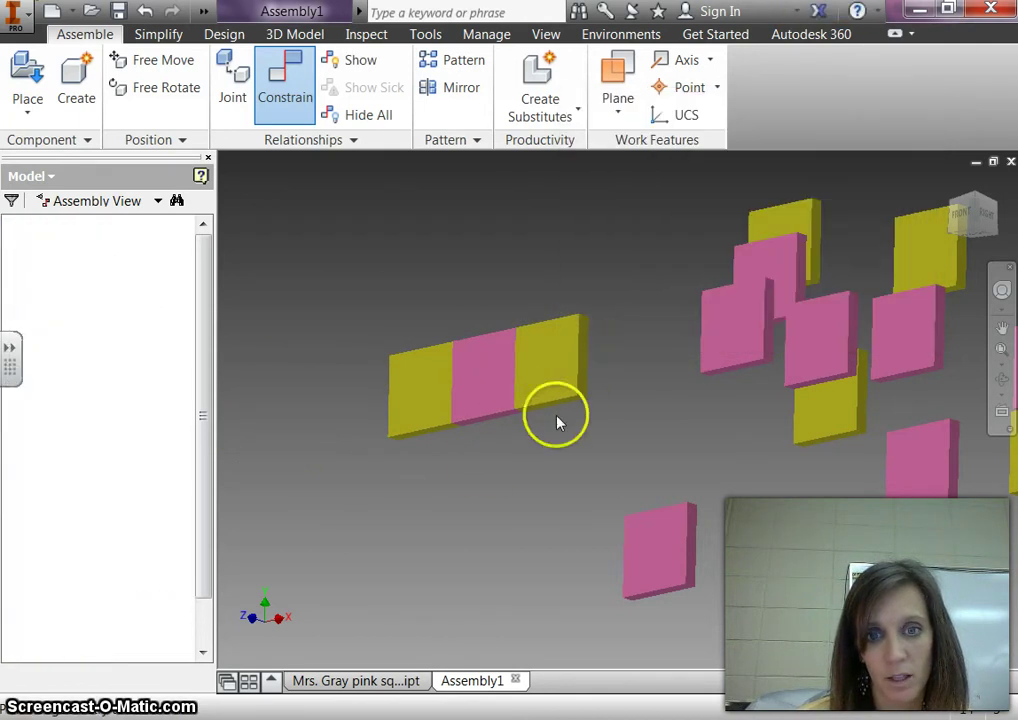
pyautogui.moveTo(523, 344); pyautogui.dragTo(509, 382)
pyautogui.click(616, 362)
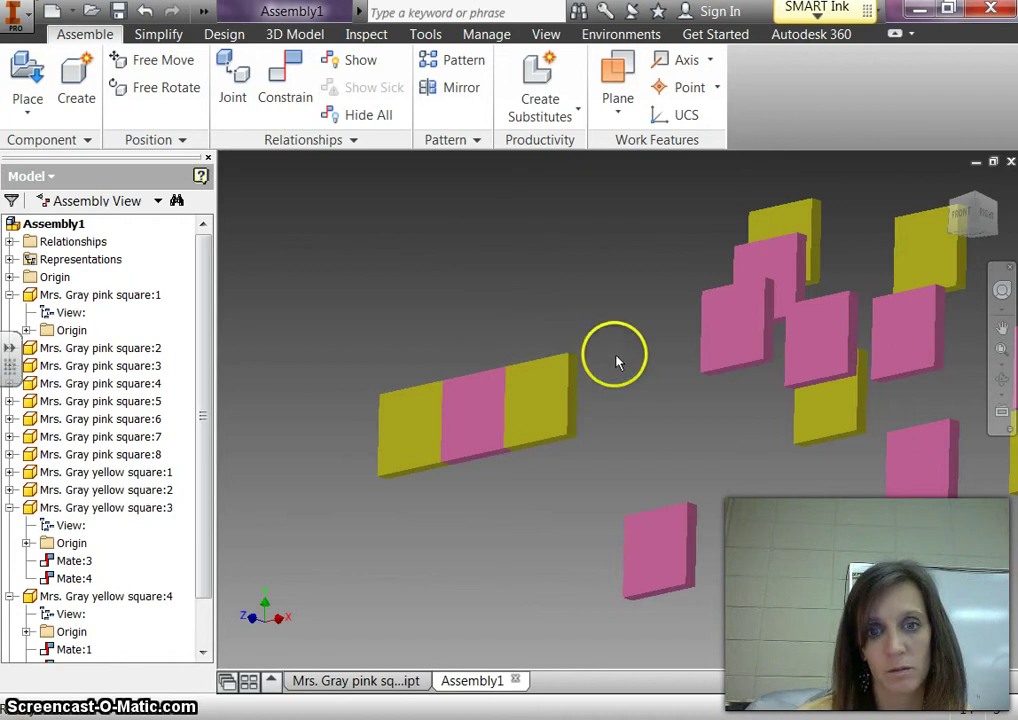
pyautogui.click(556, 369)
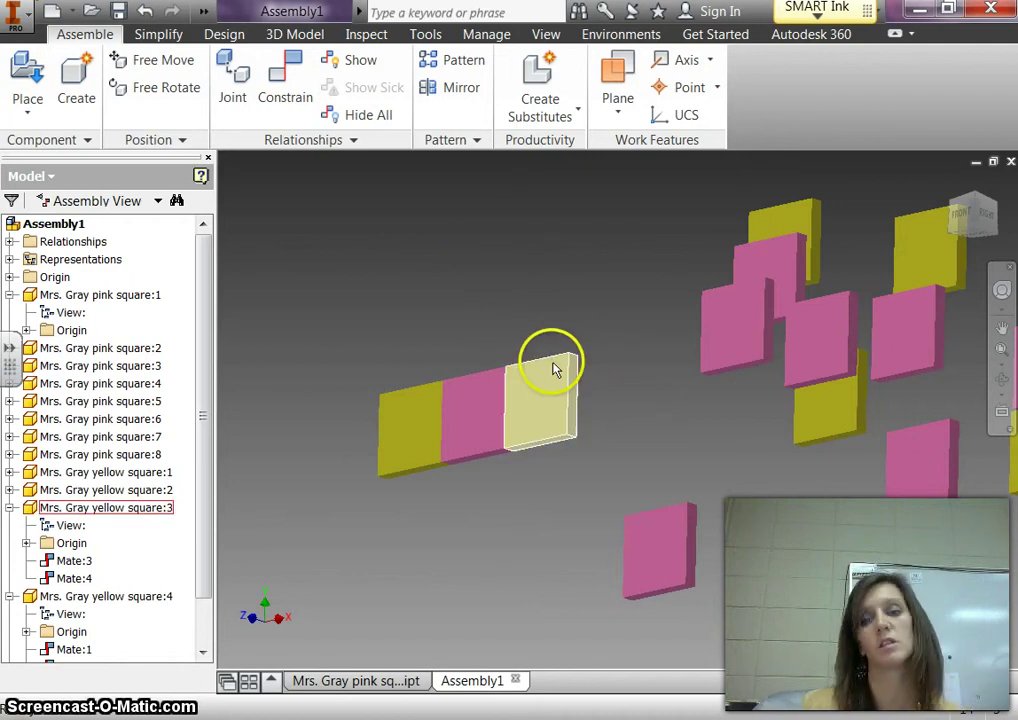
pyautogui.click(444, 320)
# Create a new standard part and start a 2D sketch on its front (XY) plane
pyautogui.click(75, 13)
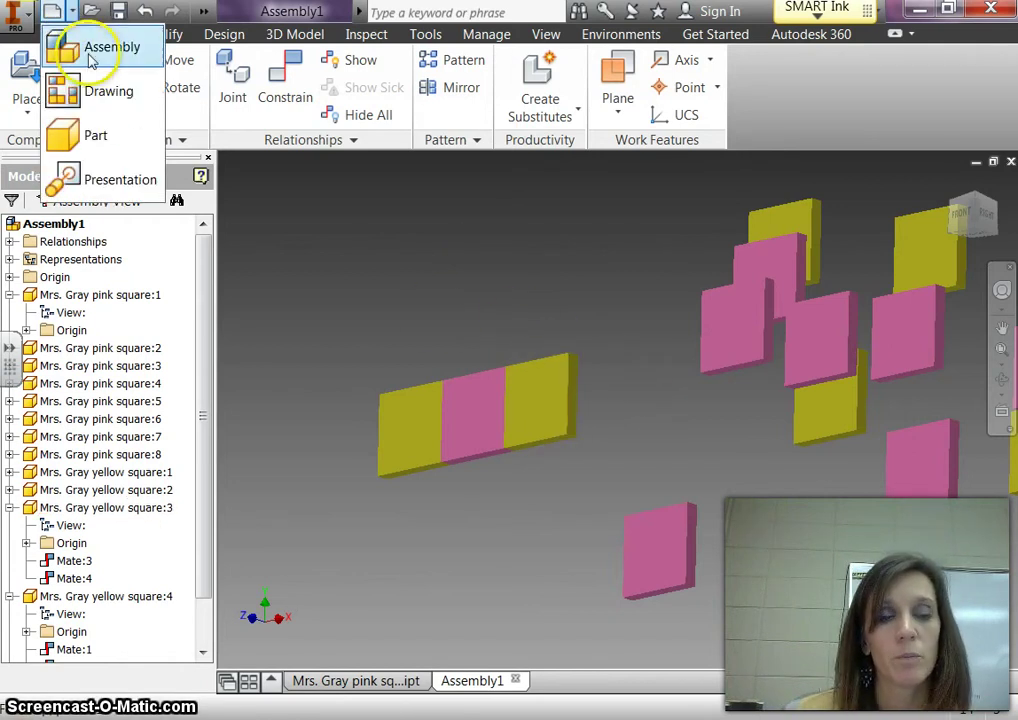
pyautogui.click(97, 136)
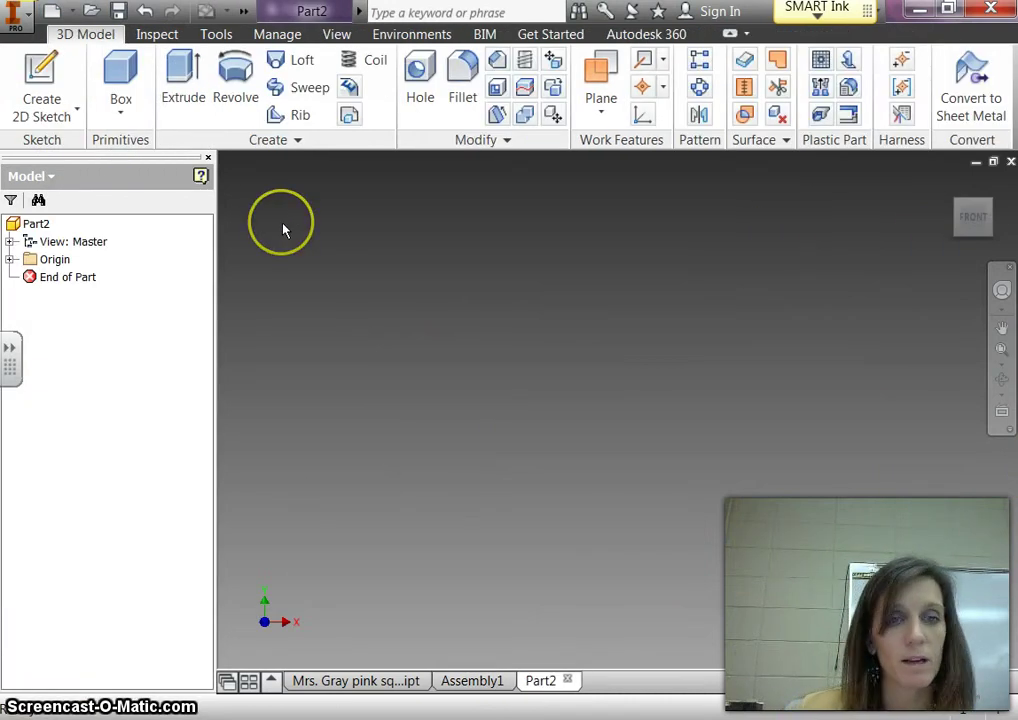
pyautogui.click(40, 70)
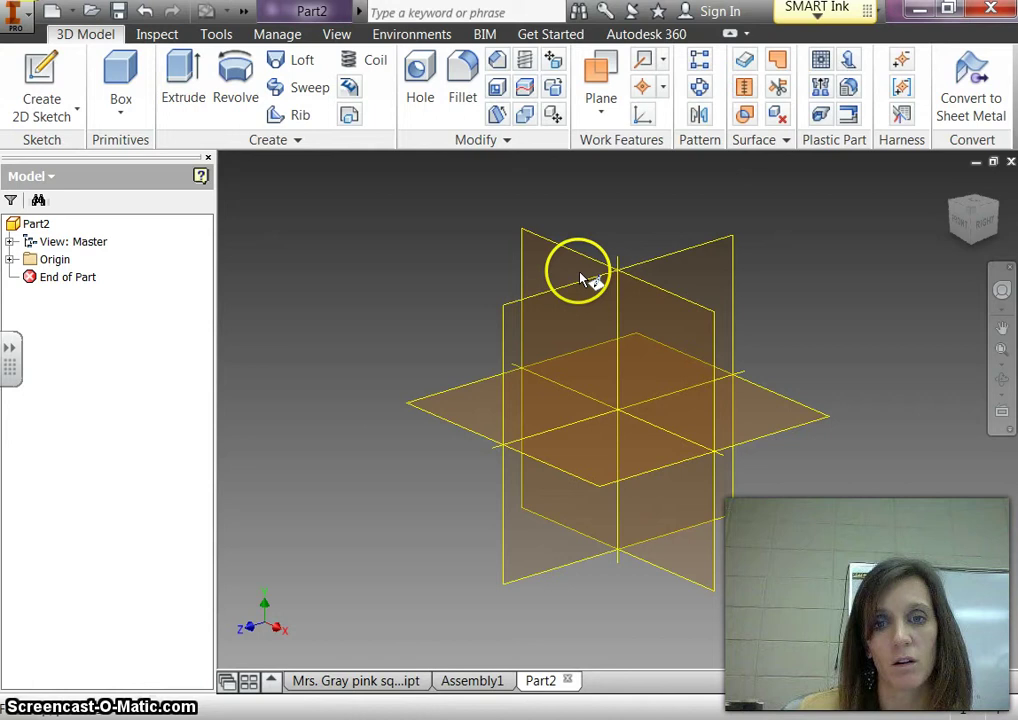
pyautogui.click(567, 263)
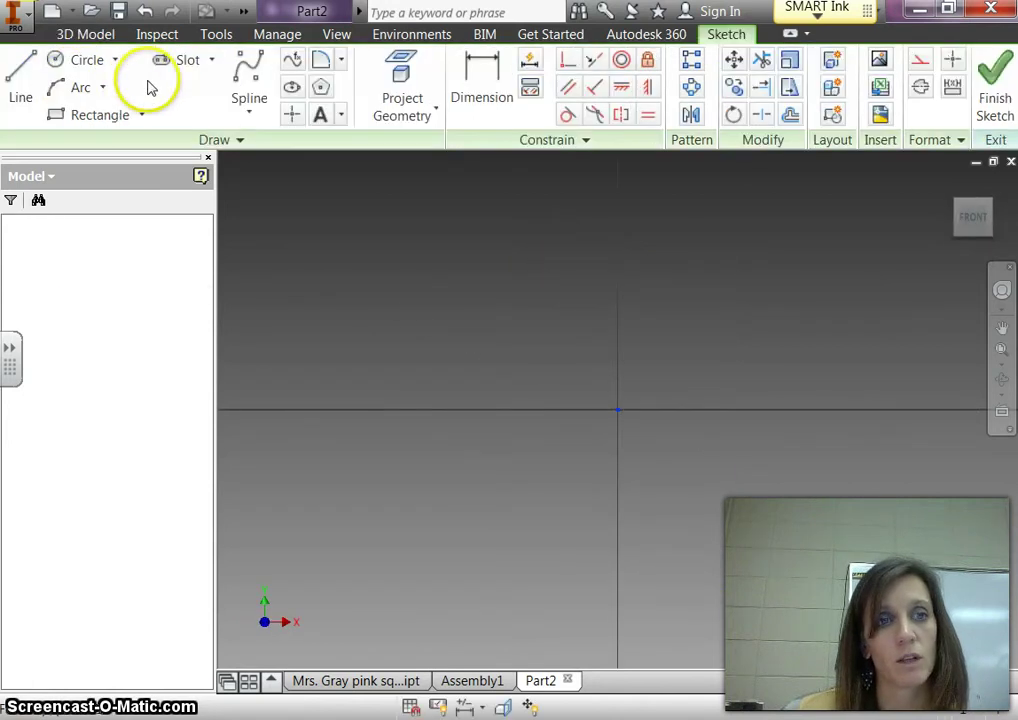
# Sketch an L from a vertical line 2 in long, going down, and a horizontal base line 0.5 in long to the right
pyautogui.click(22, 80)
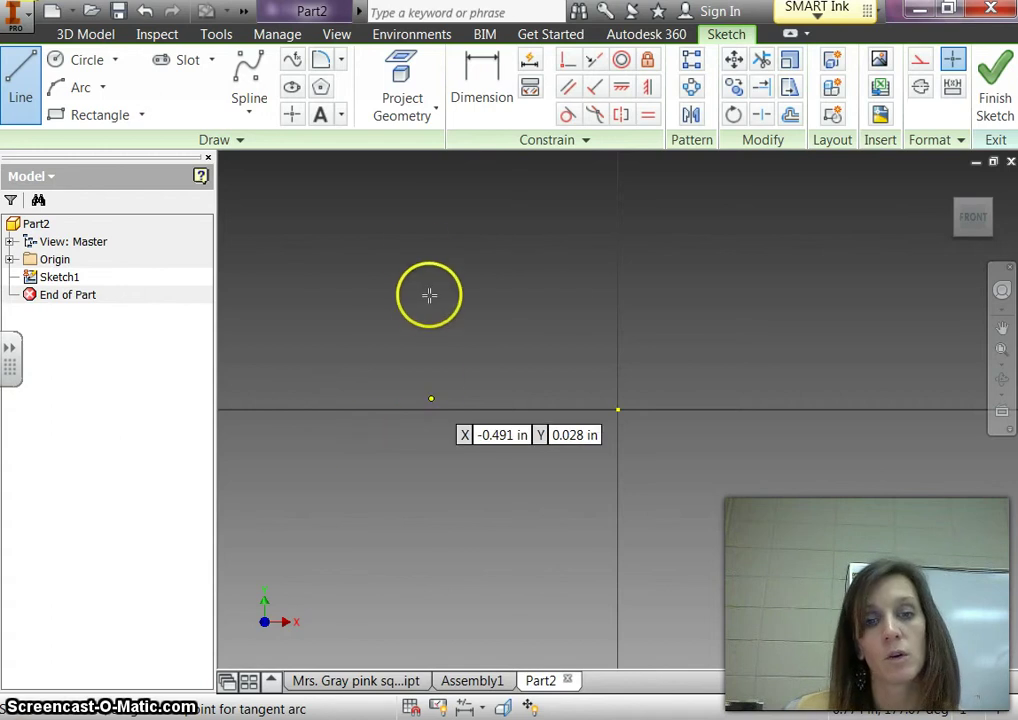
pyautogui.click(419, 259)
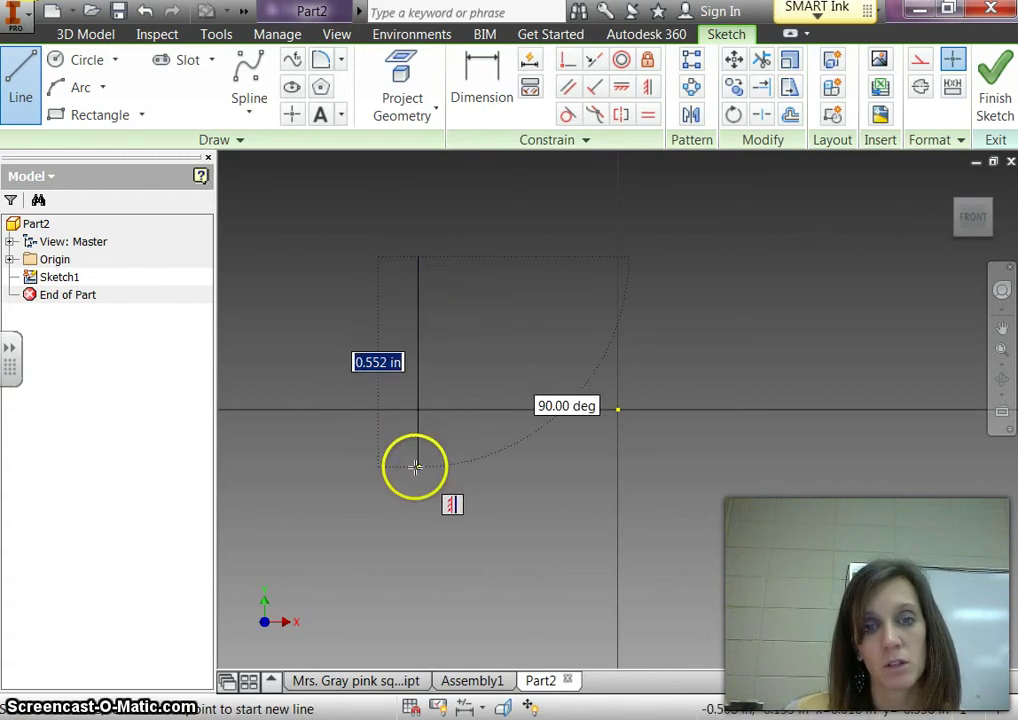
pyautogui.write('2')
pyautogui.press('Return')
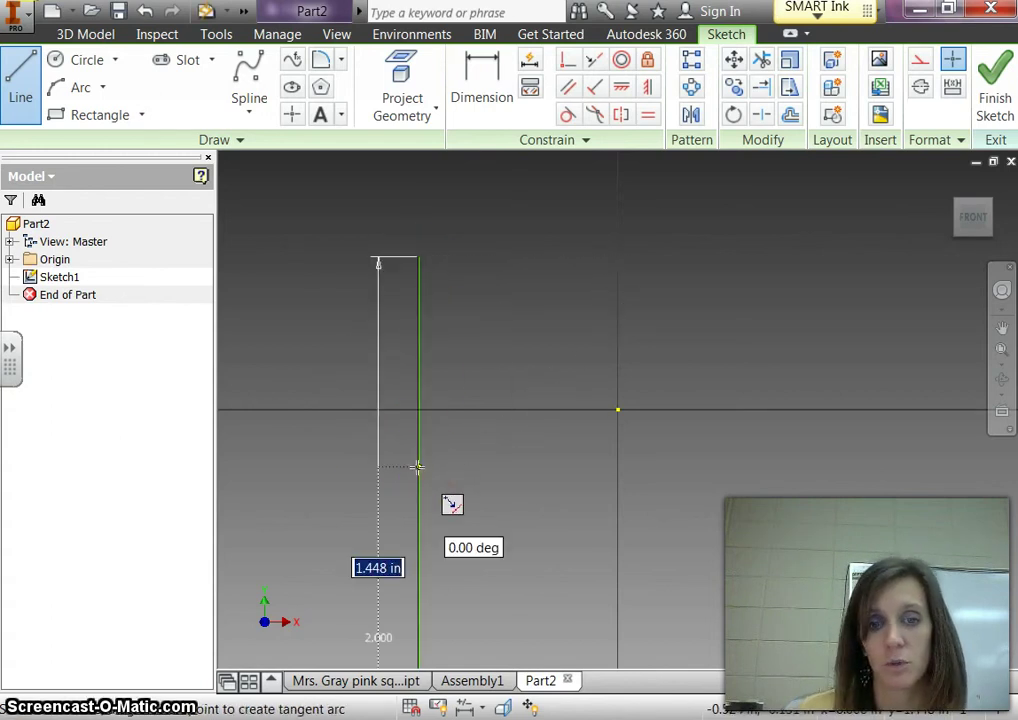
pyautogui.scroll(4, 579, 472)
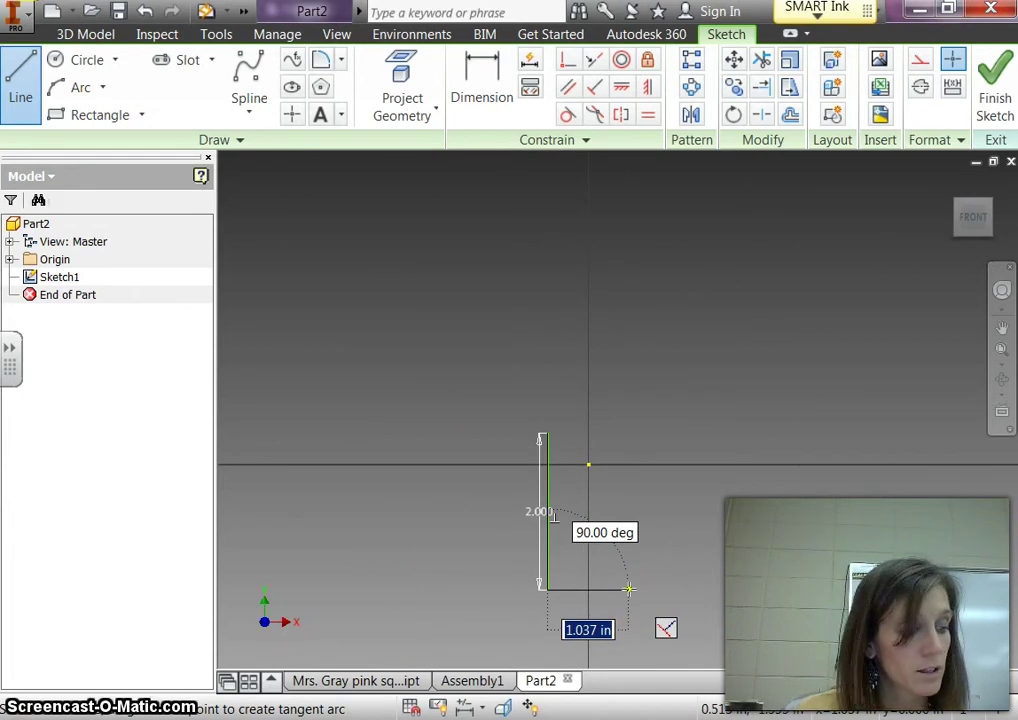
pyautogui.press('Return')
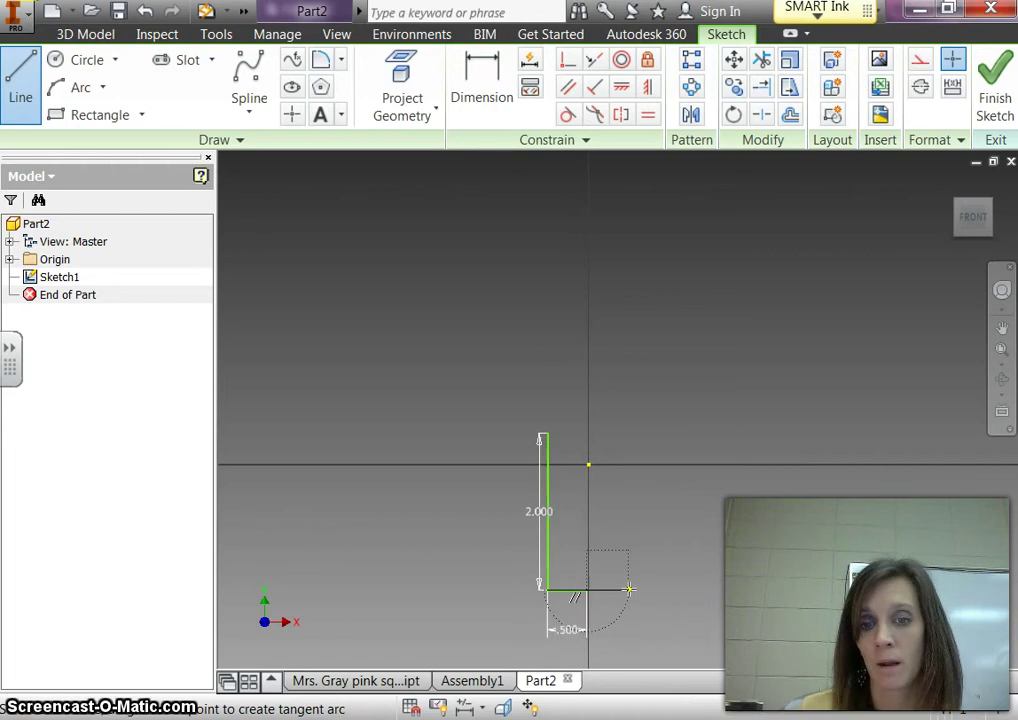
pyautogui.rightClick(642, 521)
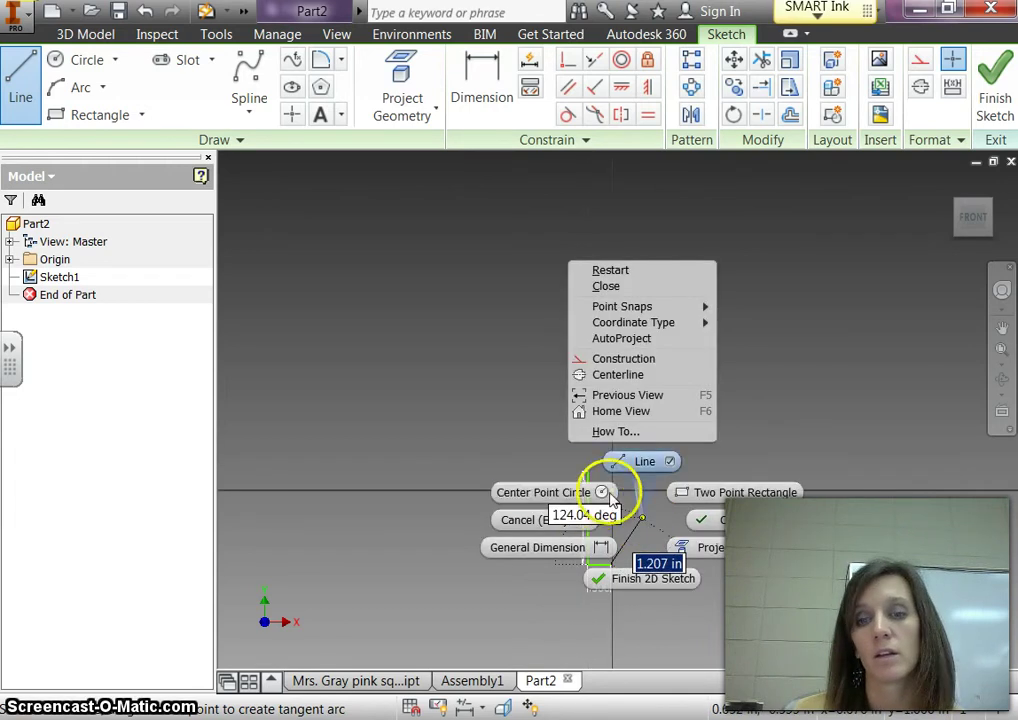
pyautogui.click(712, 523)
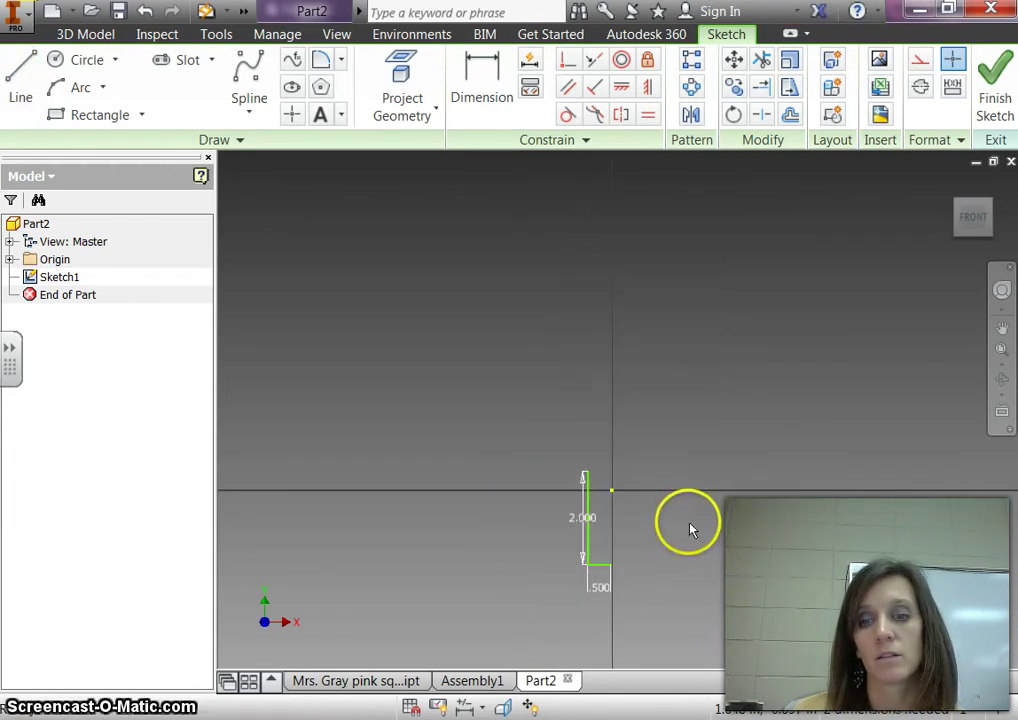
pyautogui.scroll(3, 661, 522)
pyautogui.moveTo(660, 520)
pyautogui.mouseDown(button='middle')
pyautogui.moveTo(686, 441)
pyautogui.moveTo(708, 414)
pyautogui.mouseUp(button='middle')
pyautogui.scroll(3, 698, 466)
pyautogui.scroll(-3, 700, 463)
pyautogui.moveTo(700, 463); pyautogui.dragTo(705, 493, button='middle')
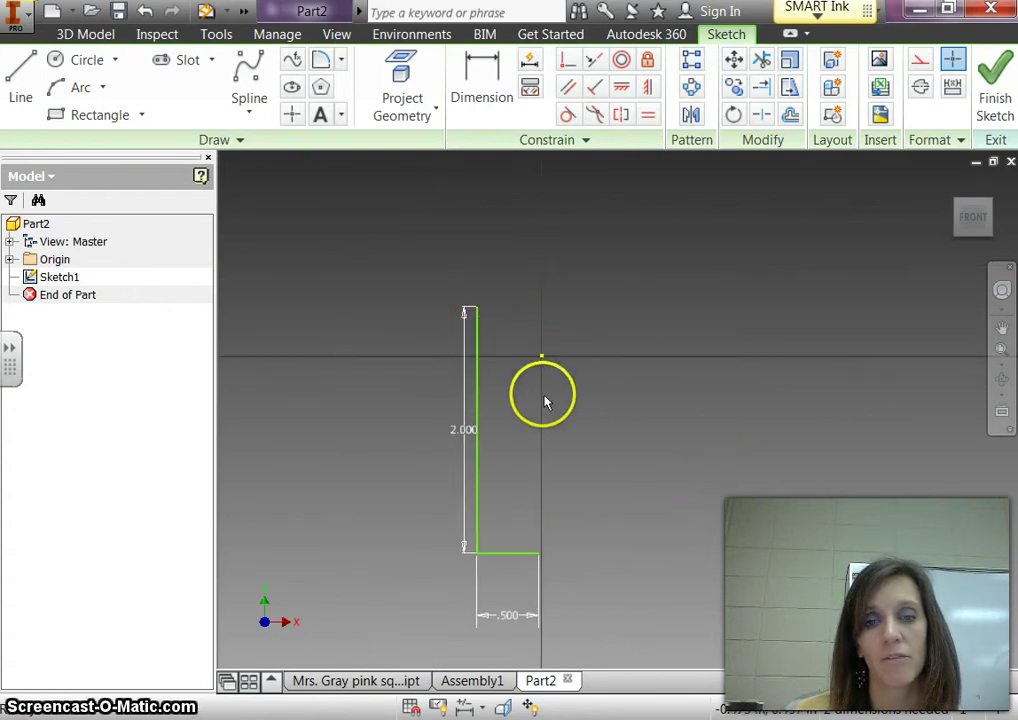
pyautogui.click(55, 62)
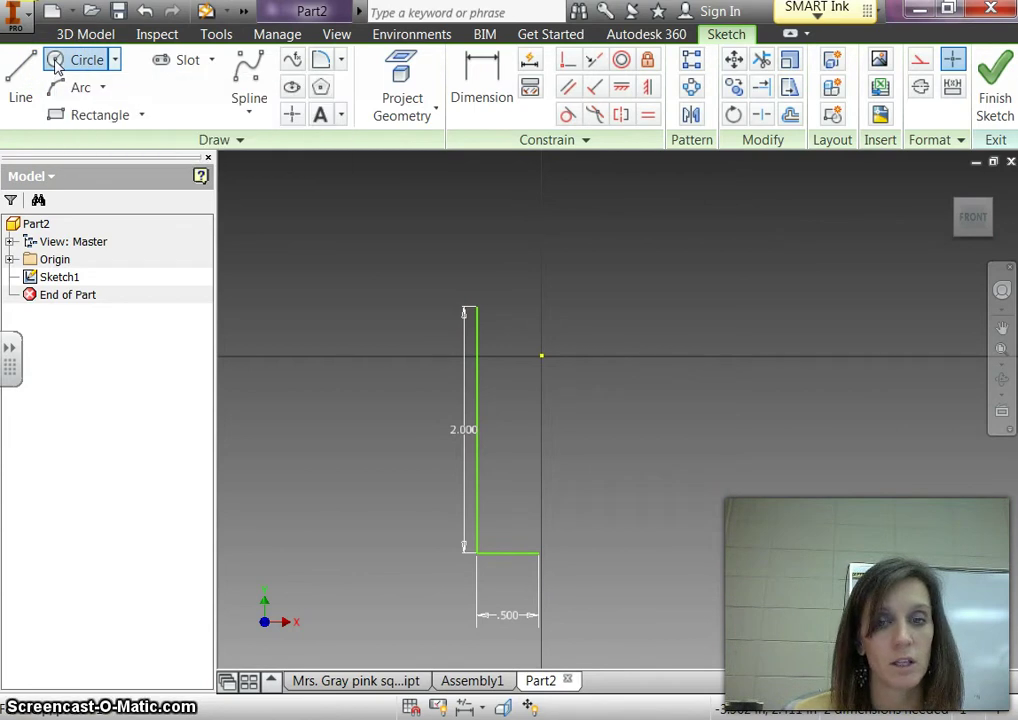
pyautogui.click(476, 363)
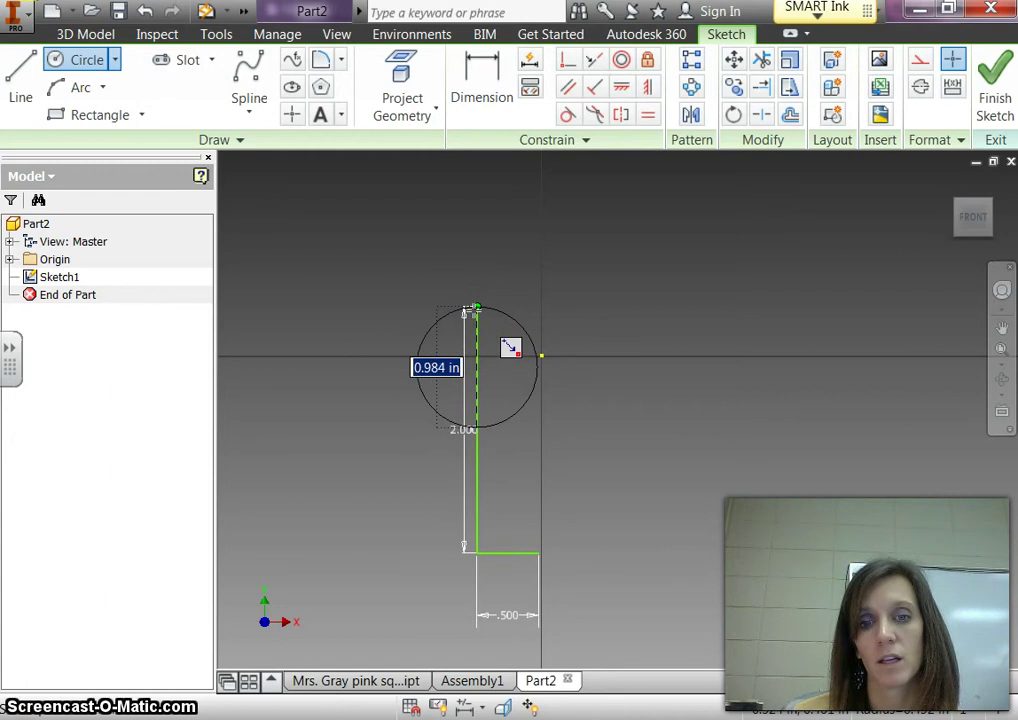
pyautogui.click(453, 320)
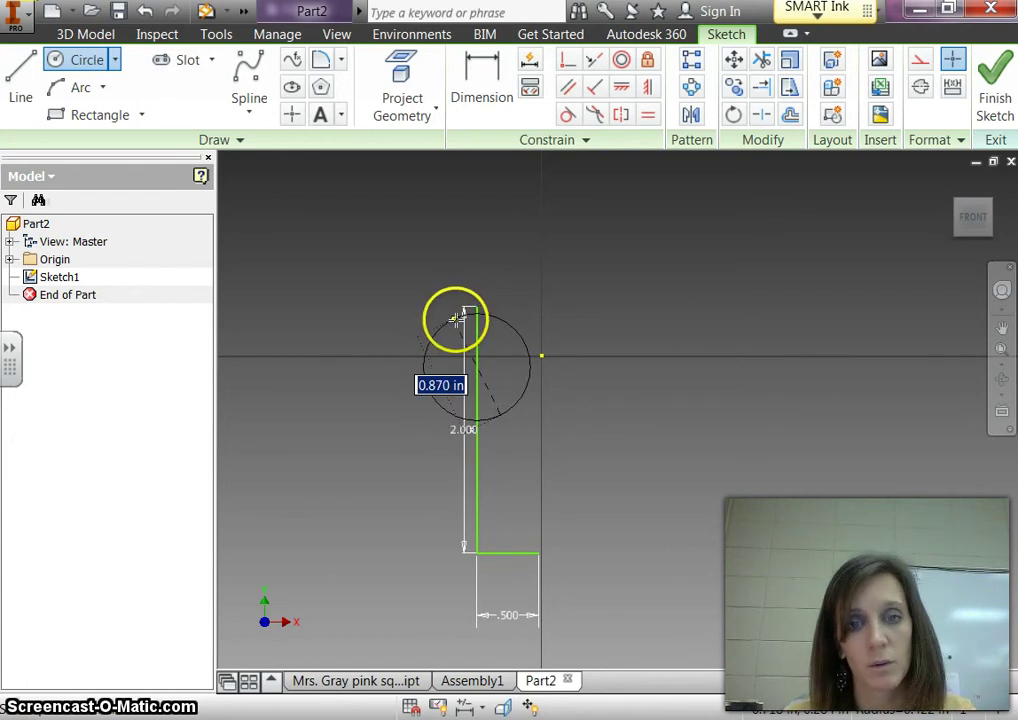
pyautogui.press('Escape')
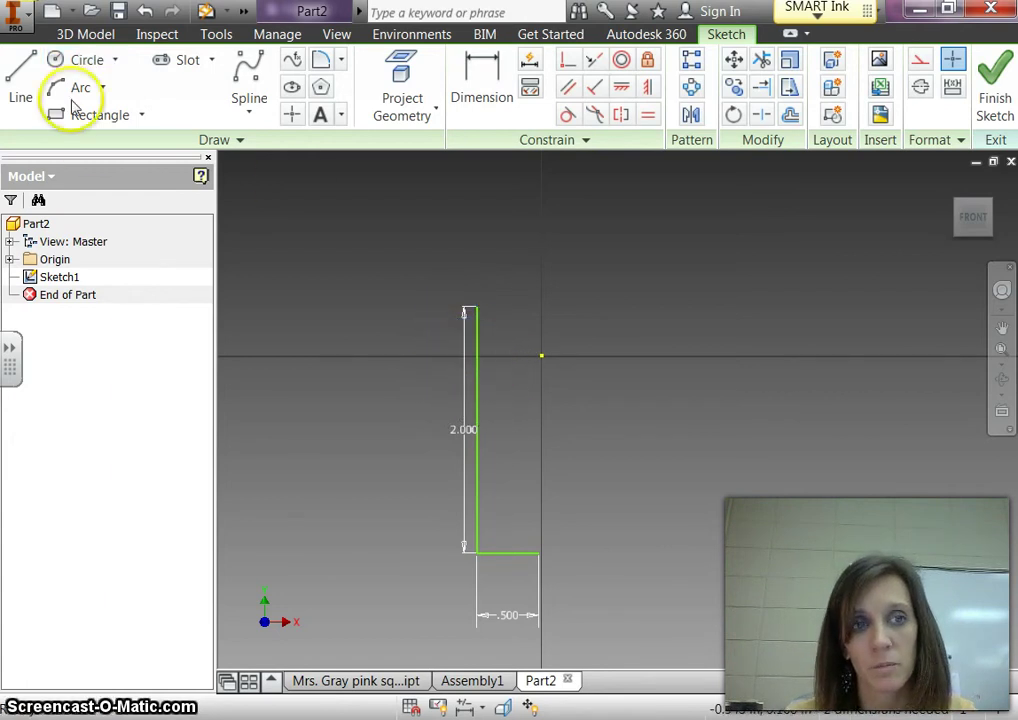
# Sketch a circle about 0.7 in in diameter, centred on the 2 in vertical line and passing through its top endpoint
pyautogui.click(84, 59)
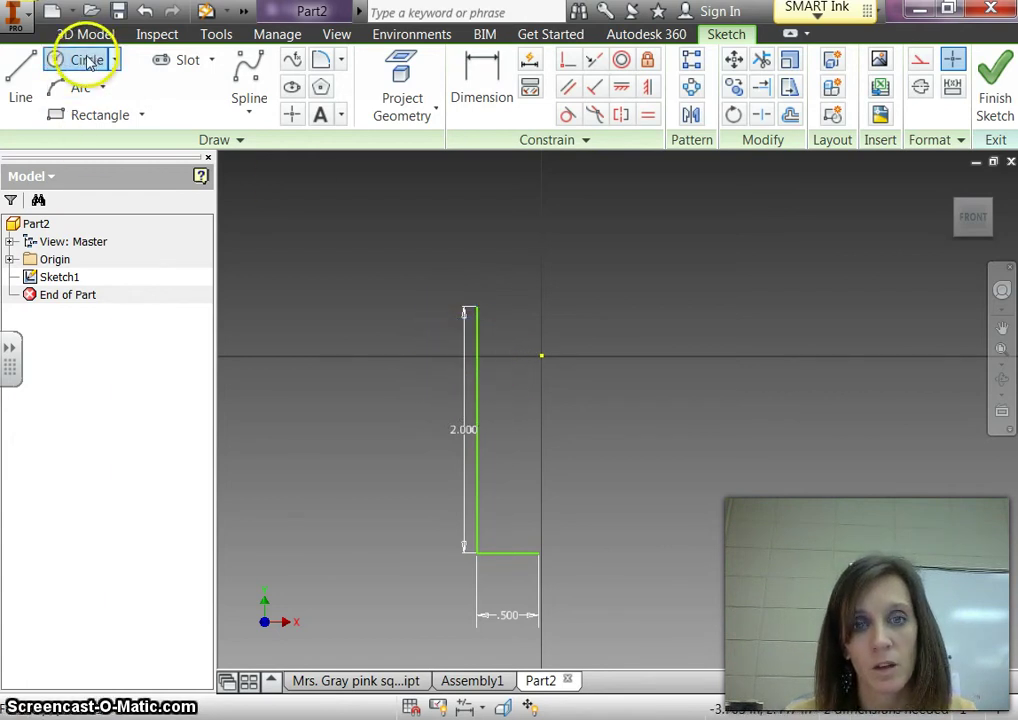
pyautogui.click(478, 350)
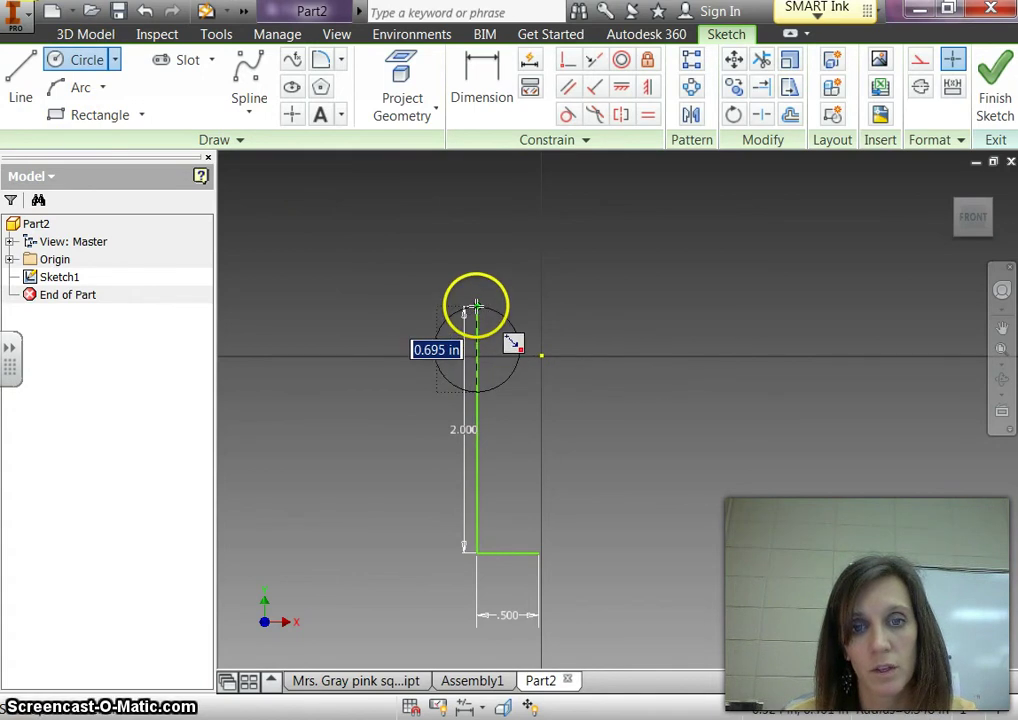
pyautogui.click(477, 306)
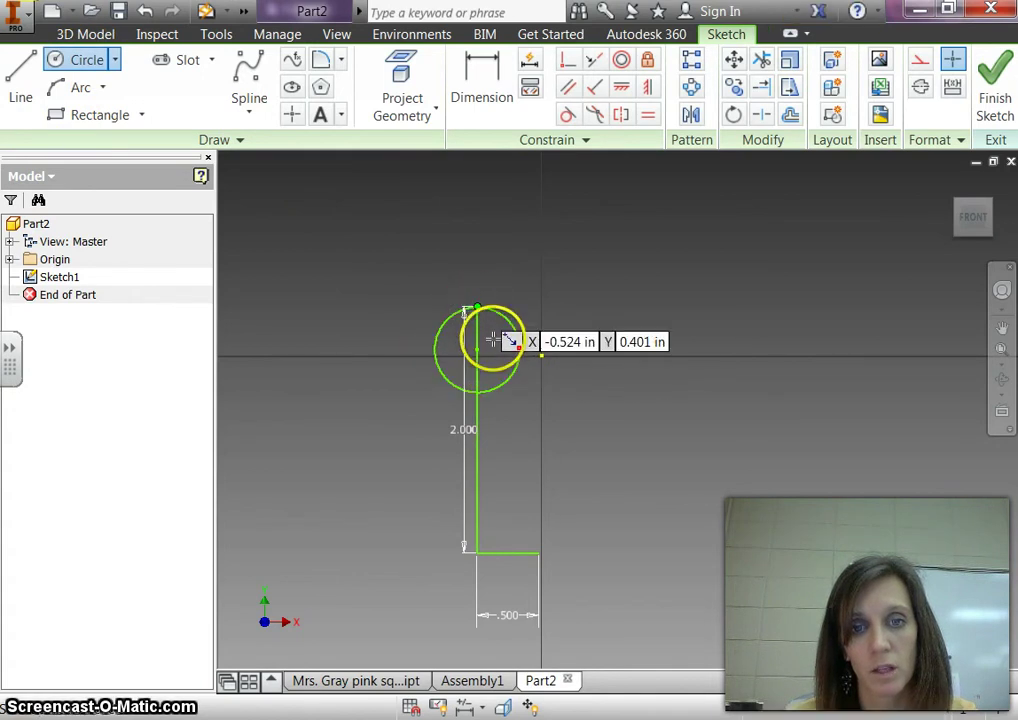
# Sketch a three-point arc of about 0.85 in radius from the circle's lower right side downward, bulging slightly outward
pyautogui.click(57, 88)
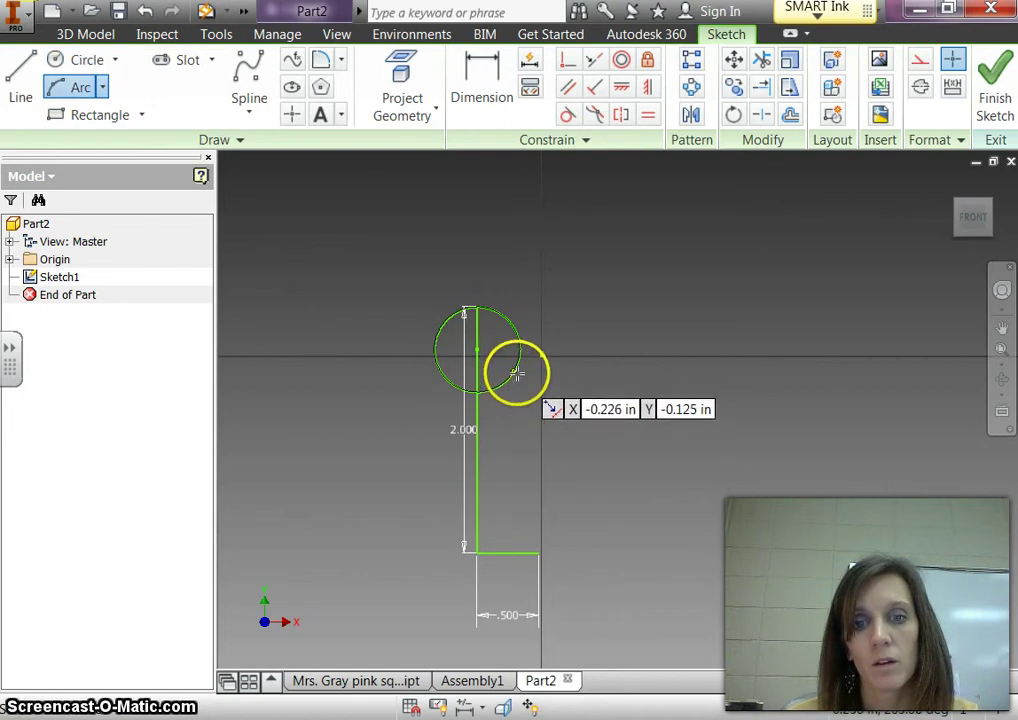
pyautogui.click(514, 370)
pyautogui.click(521, 428)
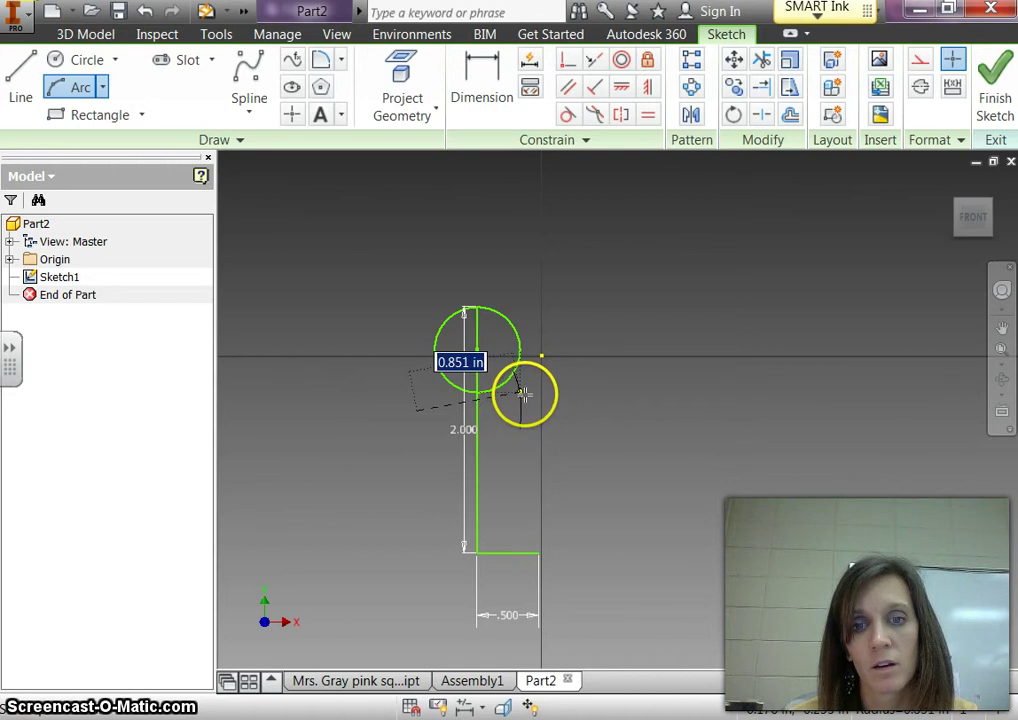
pyautogui.click(520, 397)
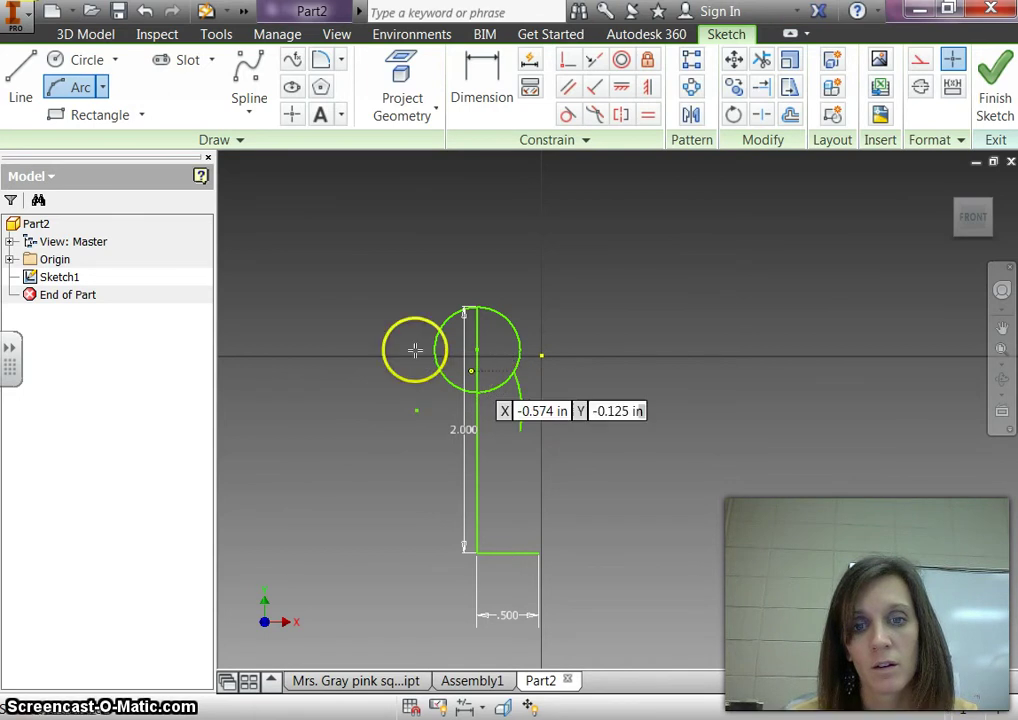
# Close the profile with lines from the arc's lower end: straight down, slanting outward, and vertically down to the base line's right end
pyautogui.press('l')
pyautogui.click(520, 430)
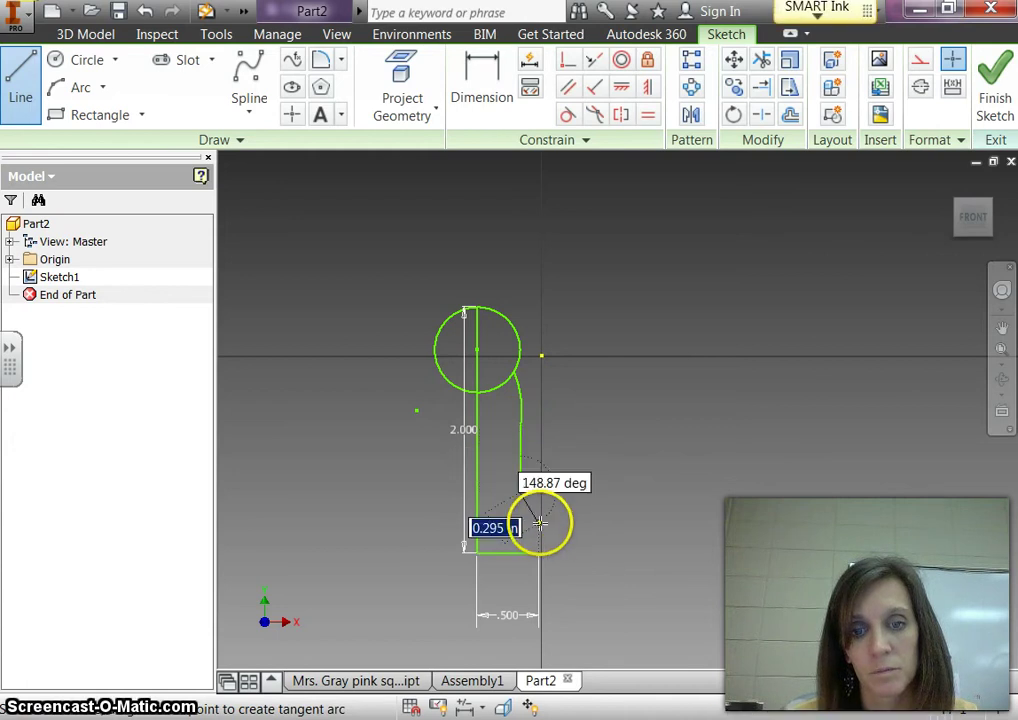
pyautogui.moveTo(538, 528); pyautogui.dragTo(541, 545)
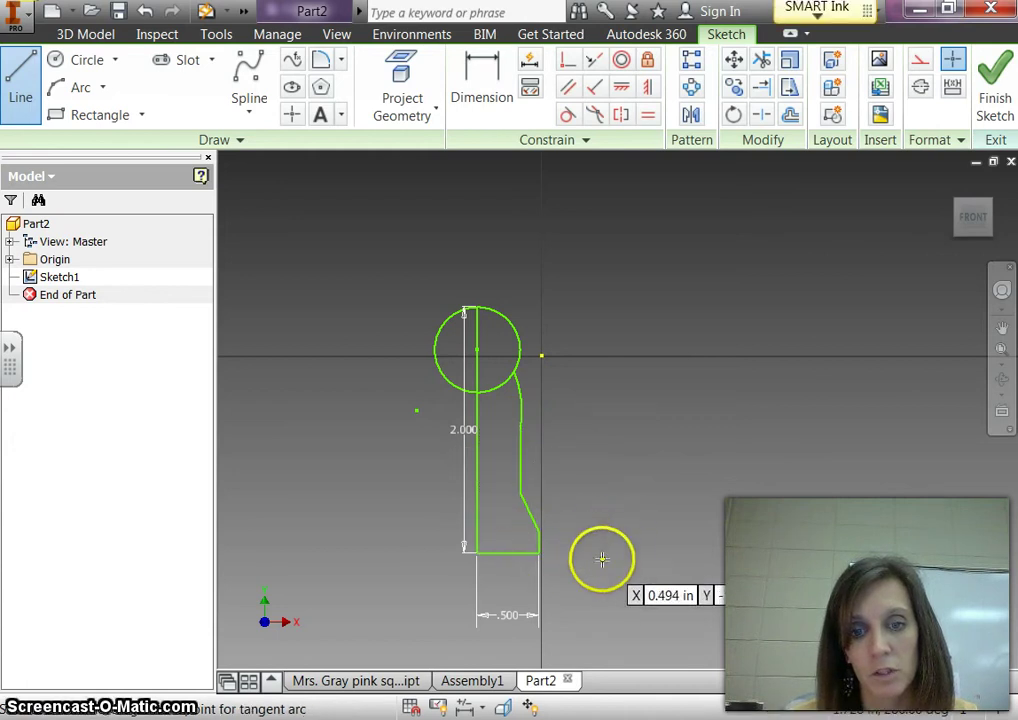
# Trim away the circle's left half and its lower right portion inside the profile, leaving only the outer right curve
pyautogui.scroll(-6, 590, 558)
pyautogui.scroll(5, 400, 545)
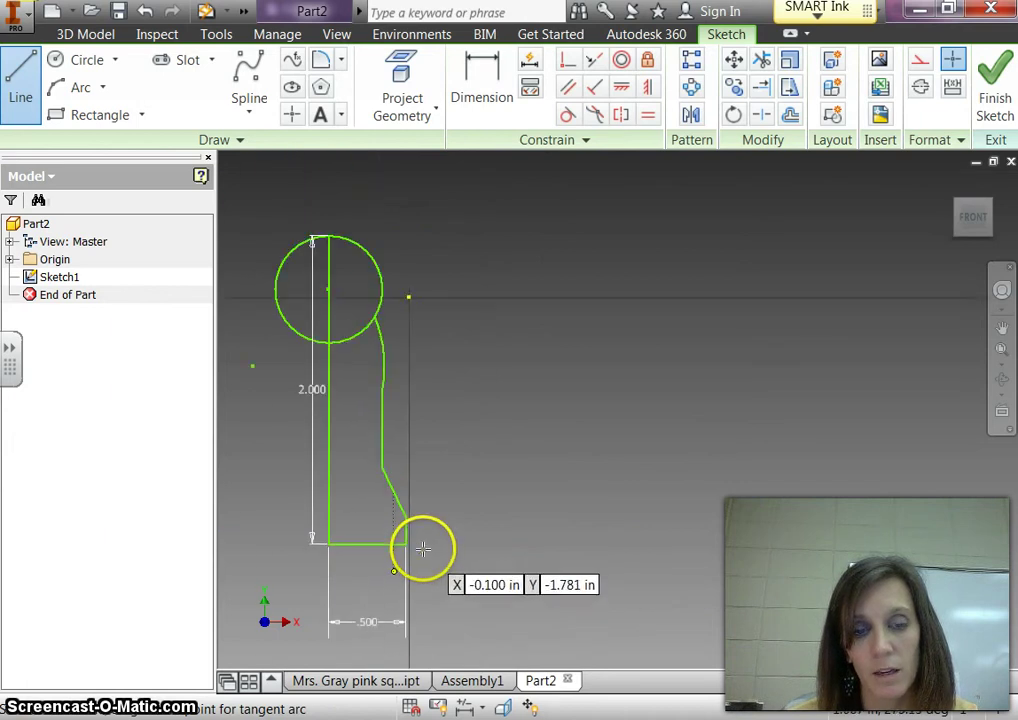
pyautogui.scroll(-3, 466, 448)
pyautogui.scroll(-2, 466, 448)
pyautogui.moveTo(466, 448); pyautogui.dragTo(664, 443, button='middle')
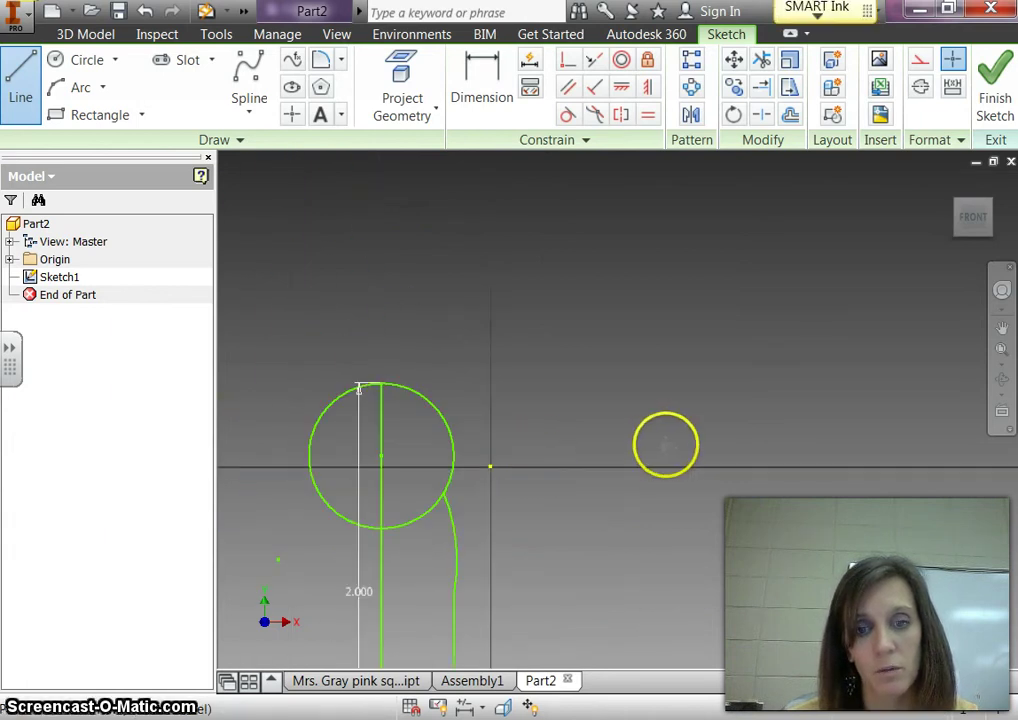
pyautogui.click(762, 64)
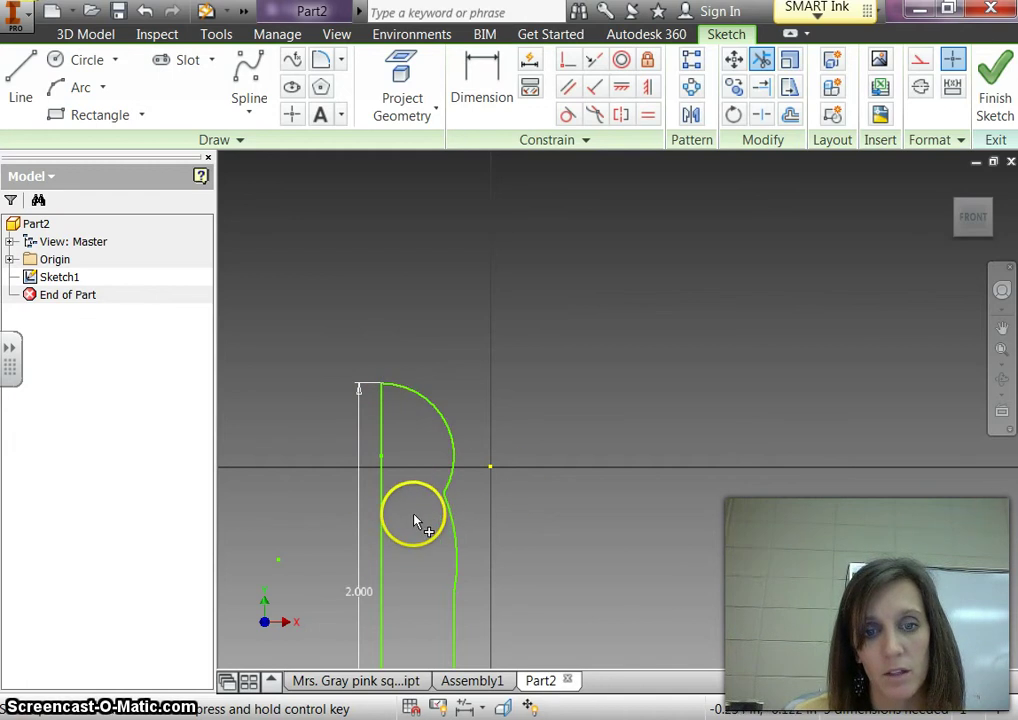
# Finish the sketch and revolve the closed profile a full turn about the 2 in vertical line as a new solid
pyautogui.scroll(-3, 616, 530)
pyautogui.scroll(2, 615, 525)
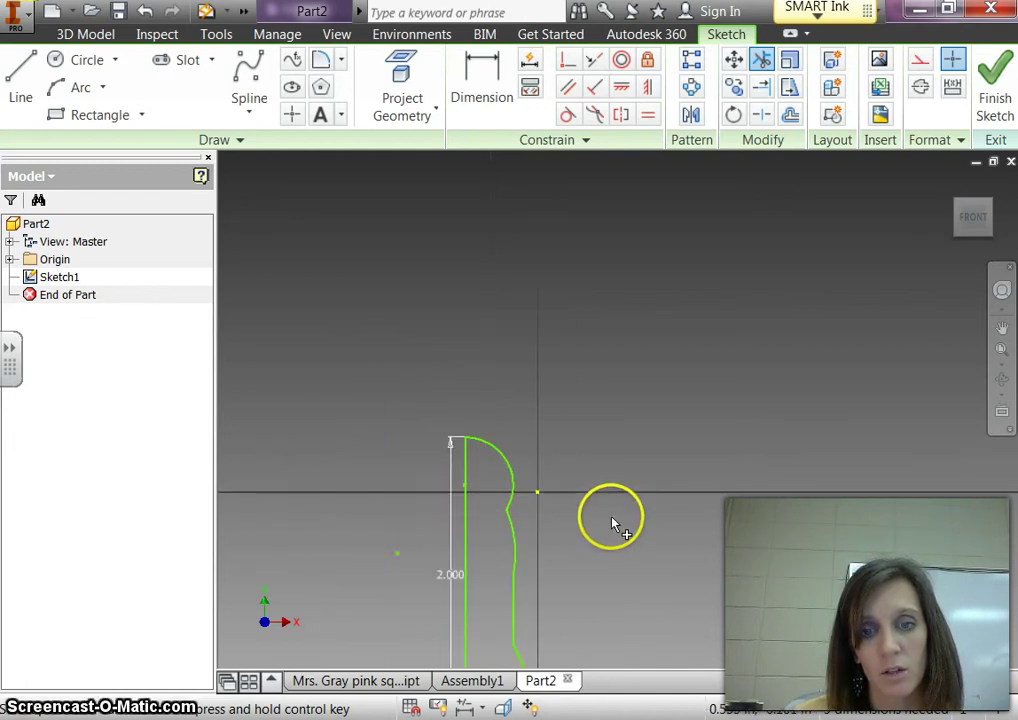
pyautogui.moveTo(598, 466); pyautogui.dragTo(580, 386, button='middle')
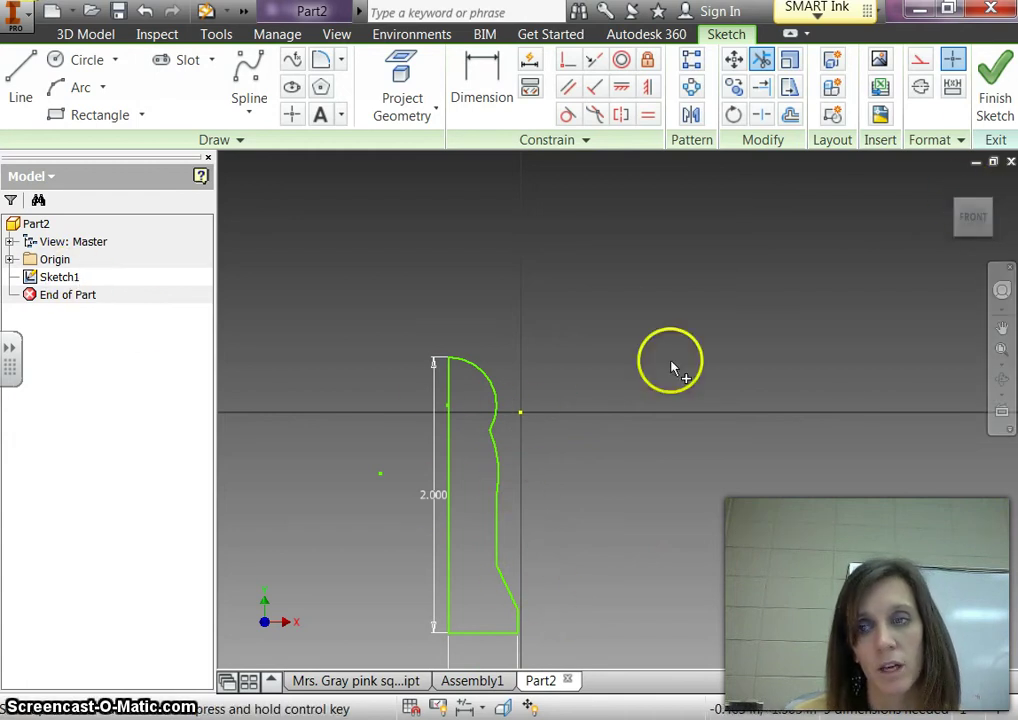
pyautogui.click(997, 80)
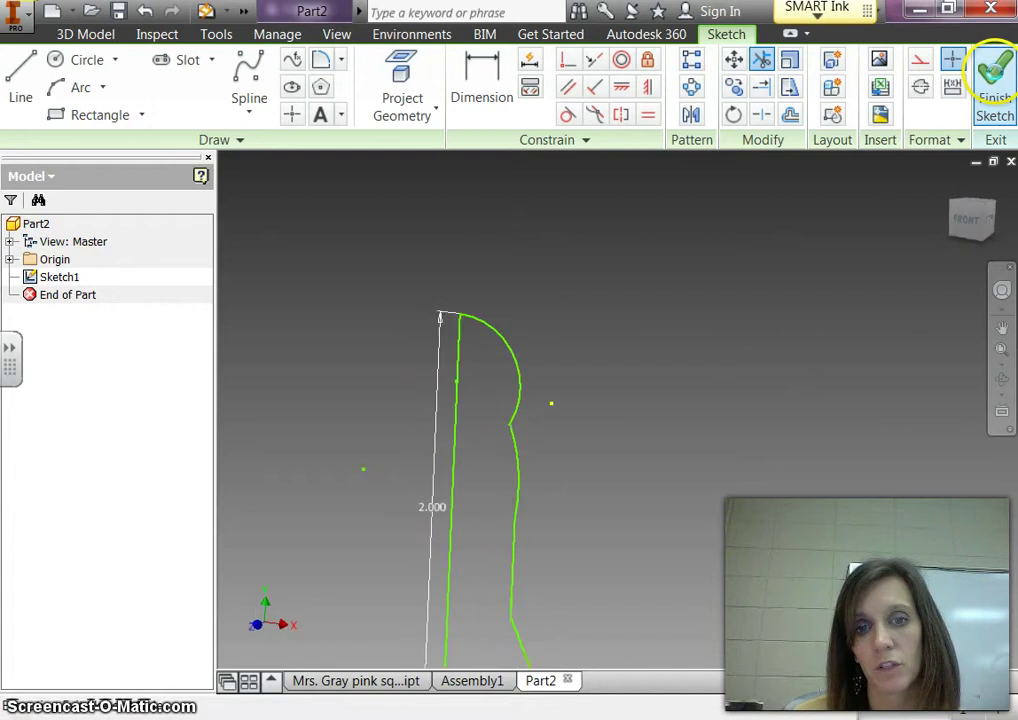
pyautogui.click(950, 184)
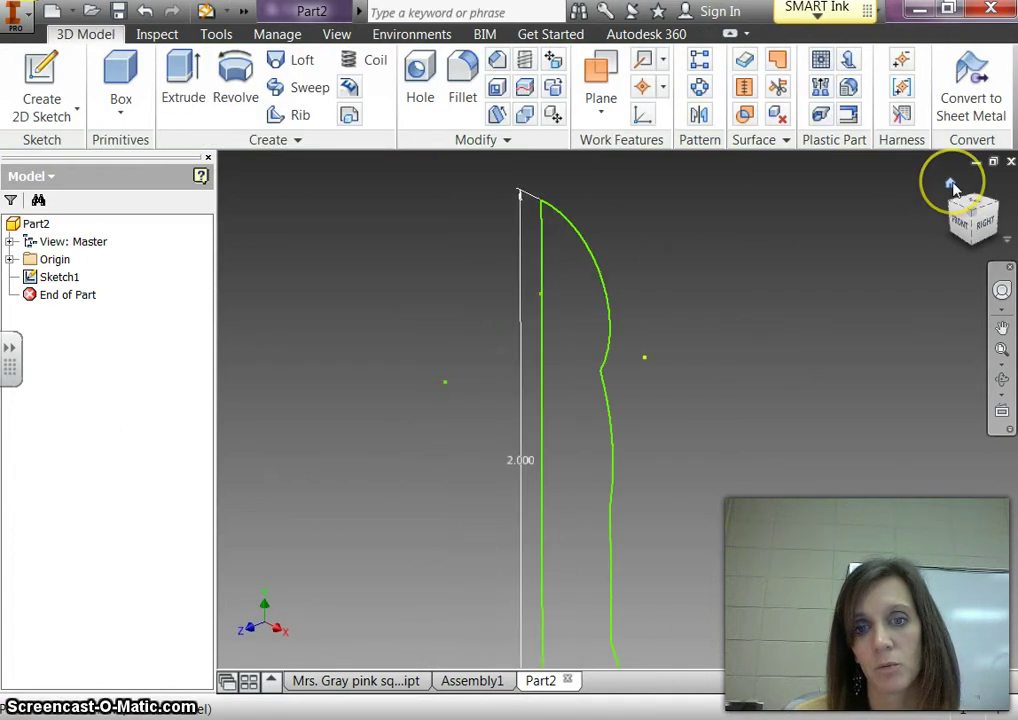
pyautogui.click(233, 94)
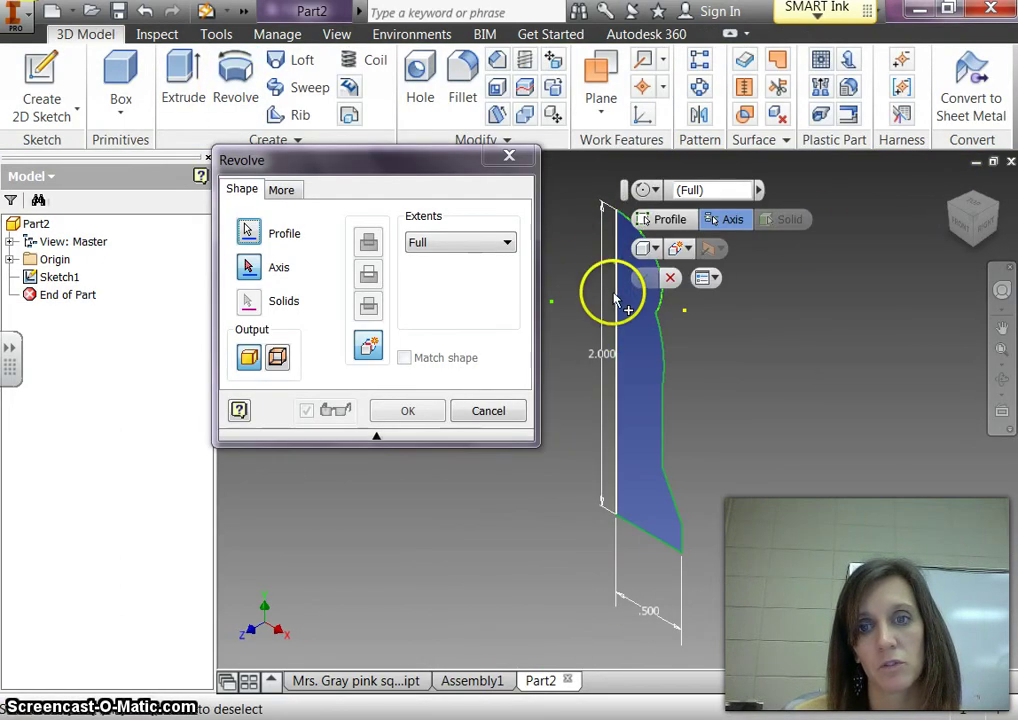
pyautogui.click(604, 504)
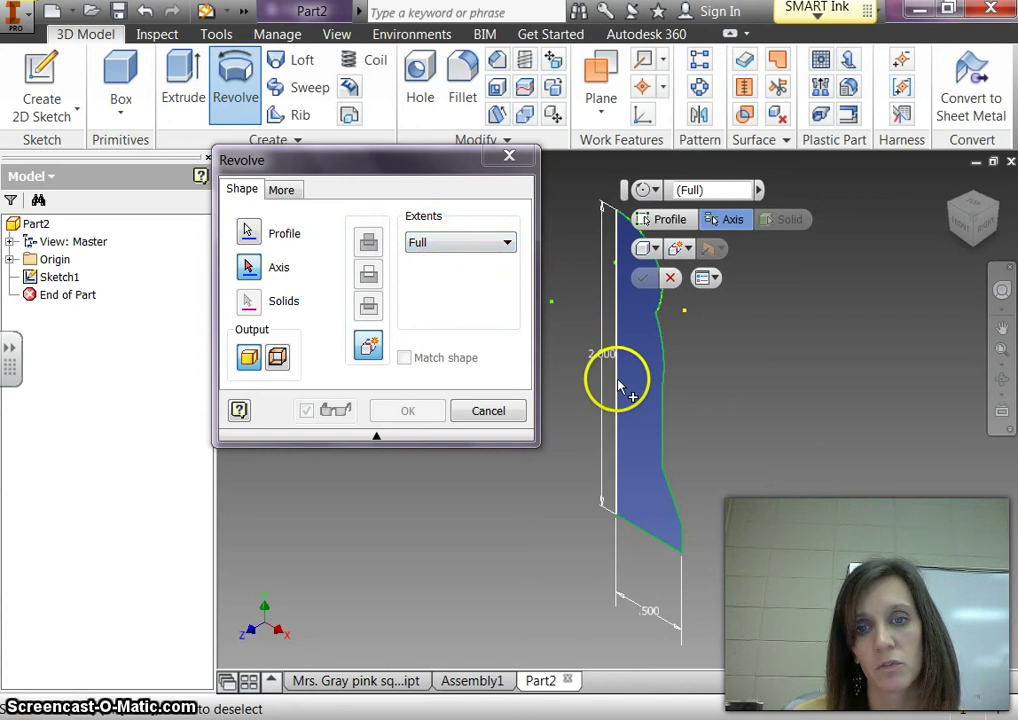
pyautogui.click(617, 384)
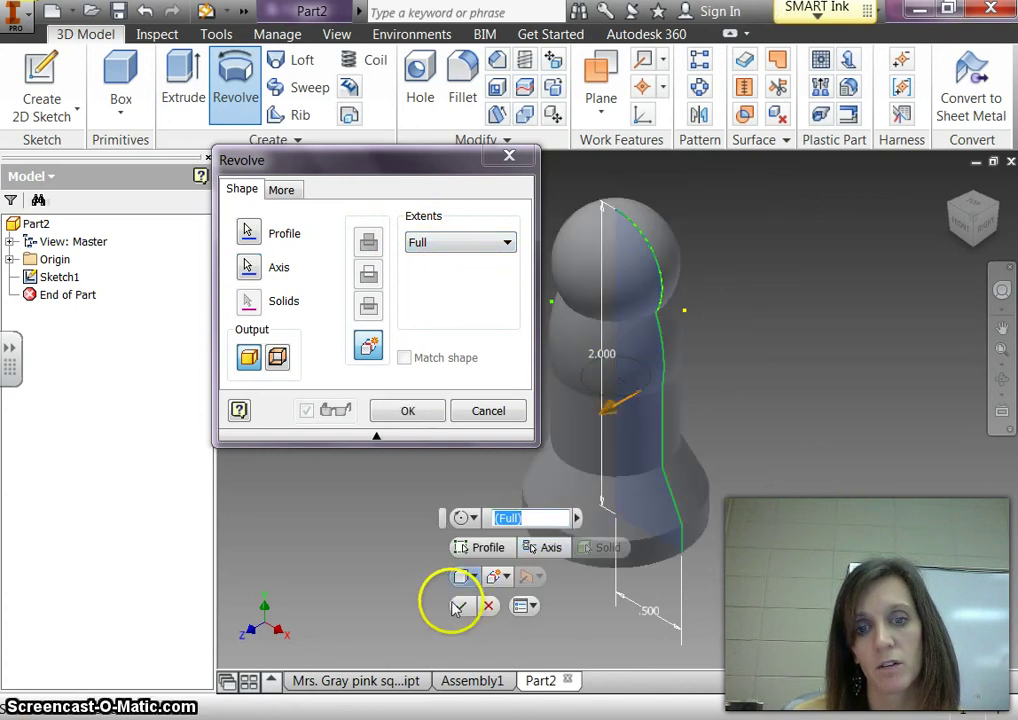
pyautogui.click(461, 605)
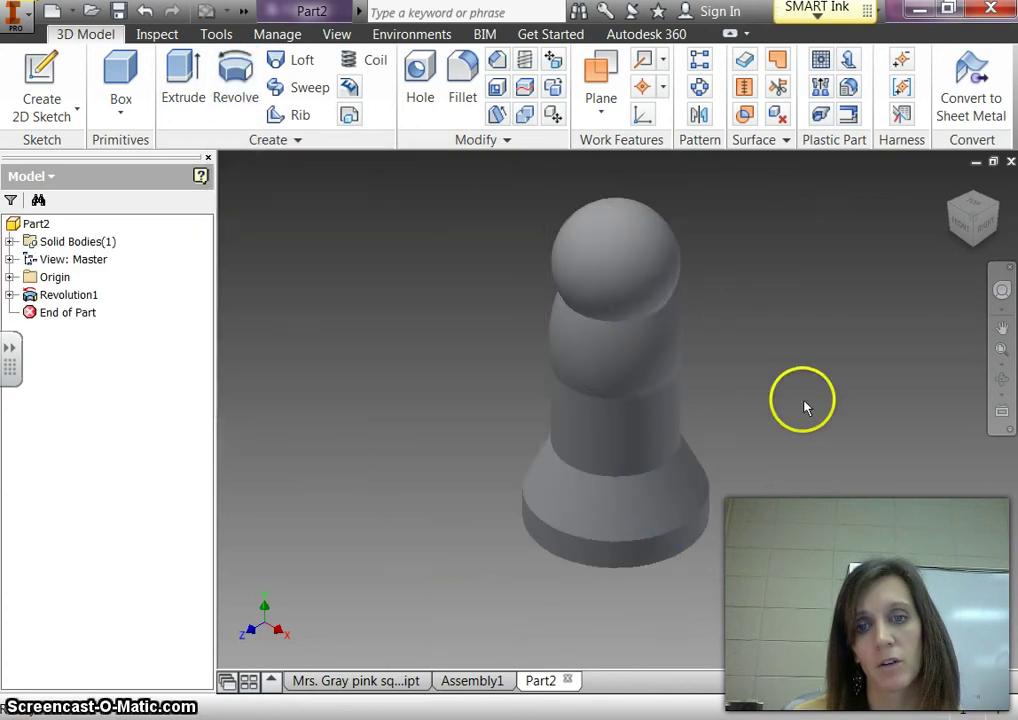
# Edit the revolved feature's sketch and delete the bulging arc between the head curve and the vertical neck line
pyautogui.scroll(-3, 792, 403)
pyautogui.scroll(2, 792, 403)
pyautogui.moveTo(792, 403); pyautogui.dragTo(756, 428, button='middle')
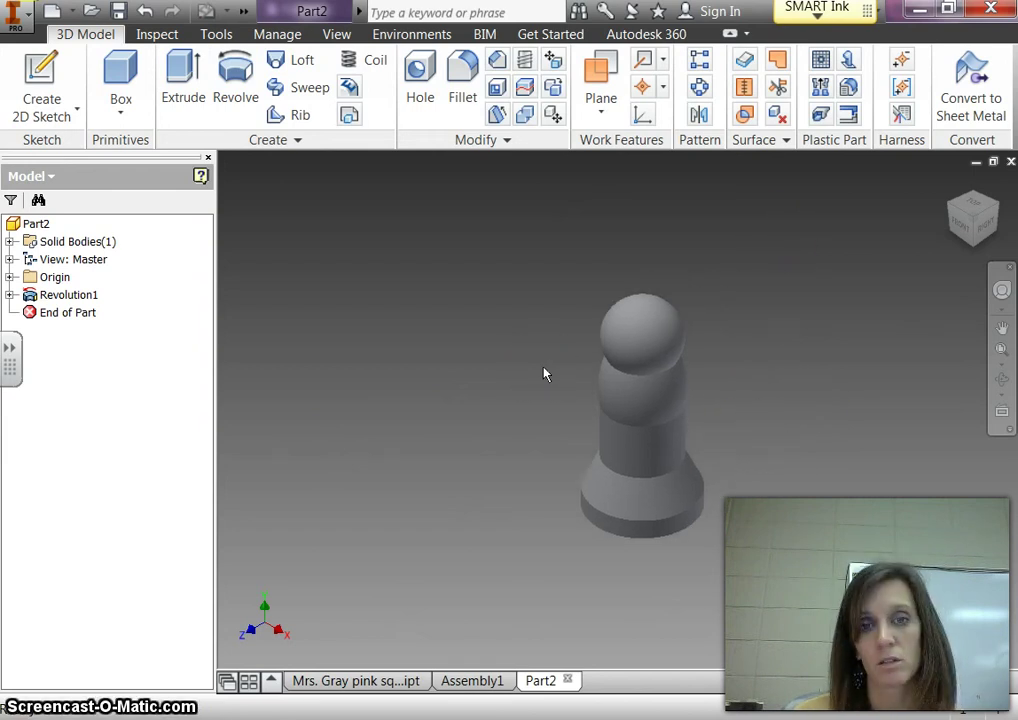
pyautogui.click(66, 295)
pyautogui.rightClick(67, 296)
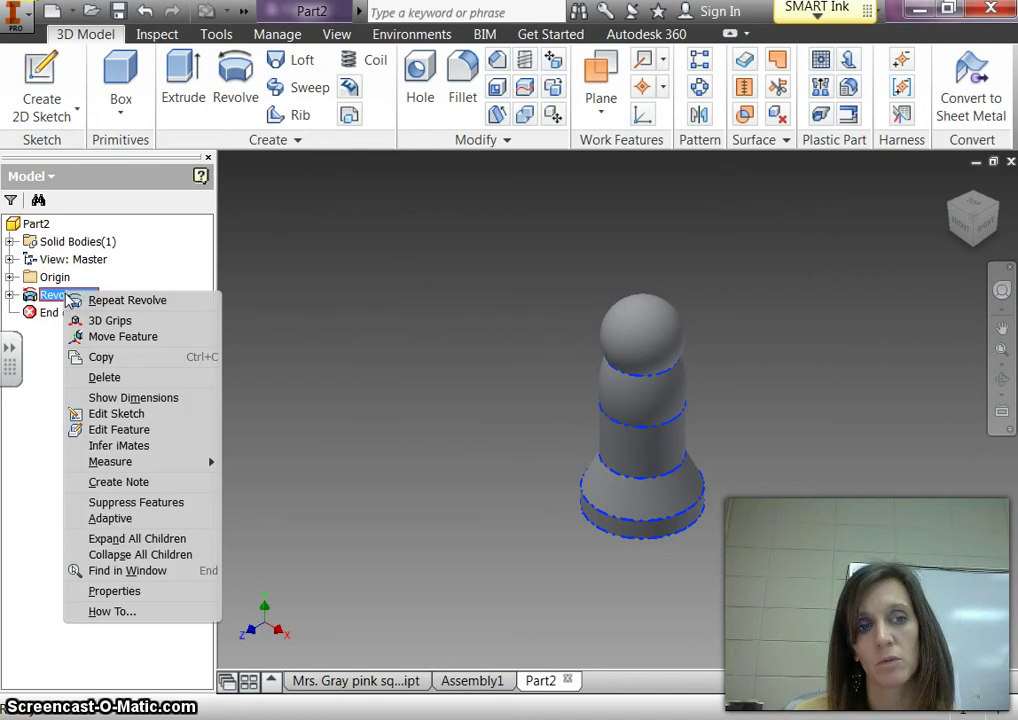
pyautogui.click(150, 424)
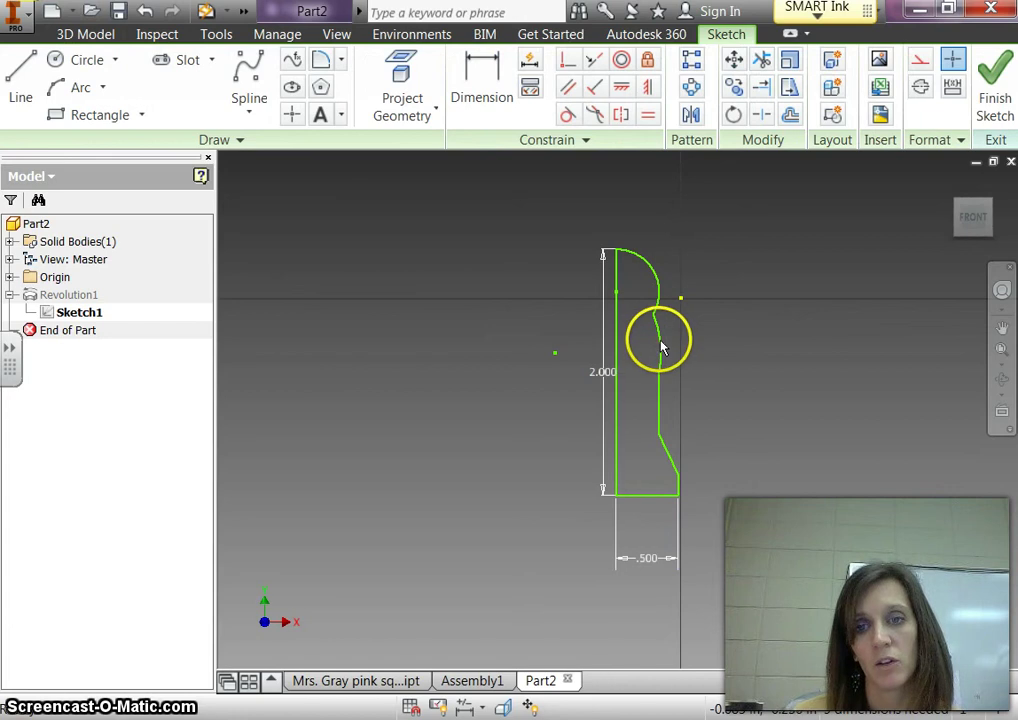
pyautogui.rightClick(660, 345)
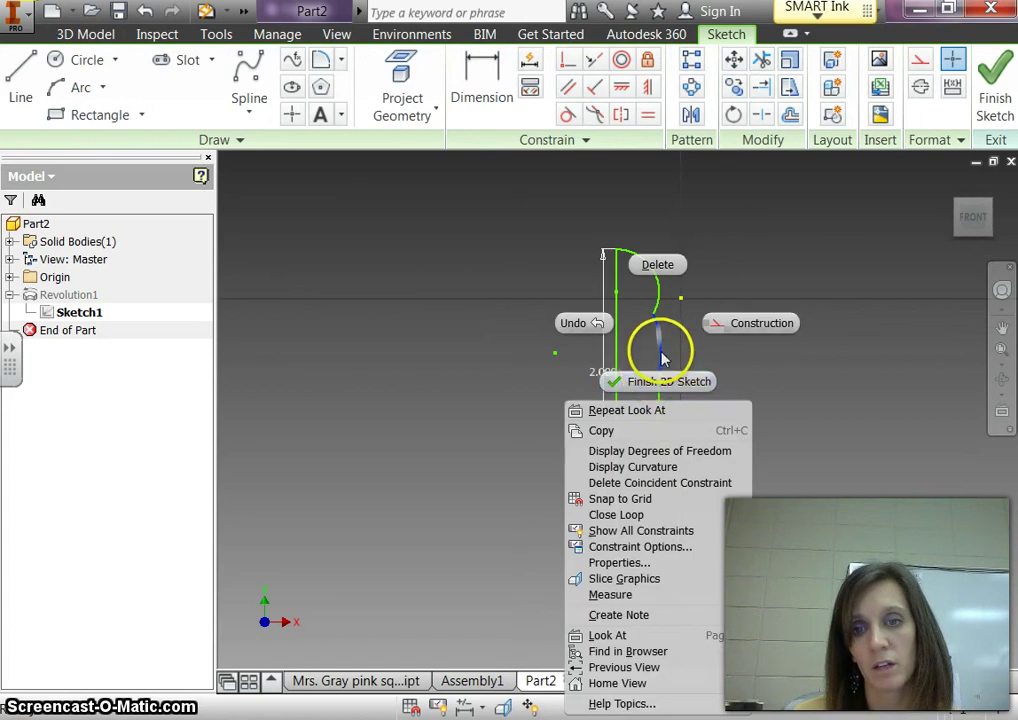
pyautogui.click(658, 265)
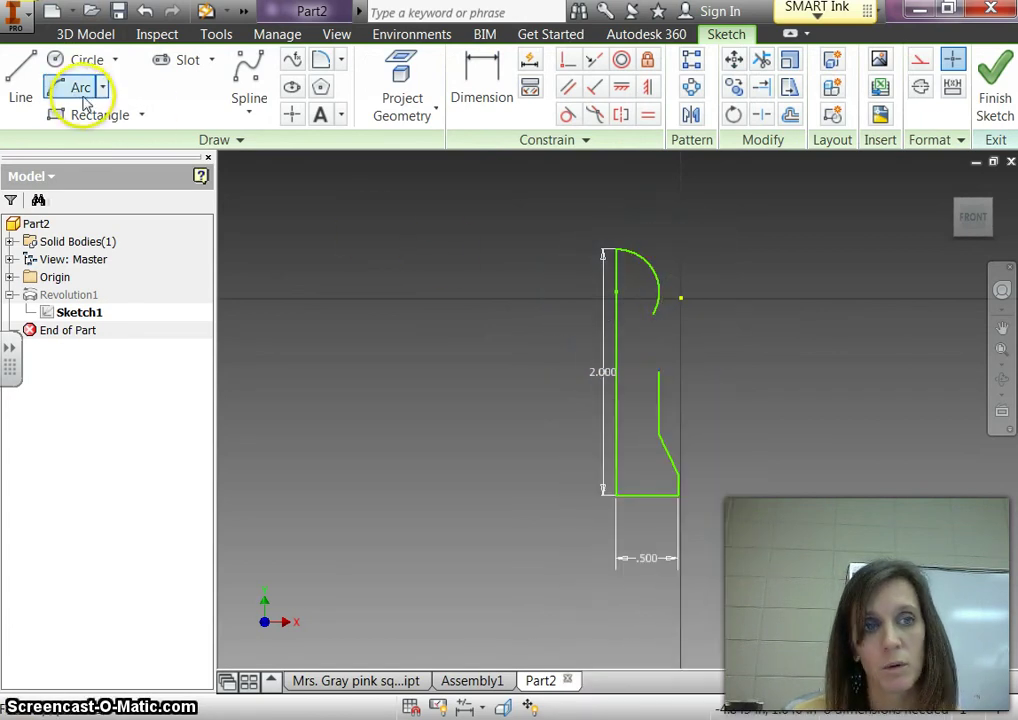
# Bridge the gap with a straight line from the head curve's lower end to the vertical neck line's upper end, and finish the sketch
pyautogui.click(24, 90)
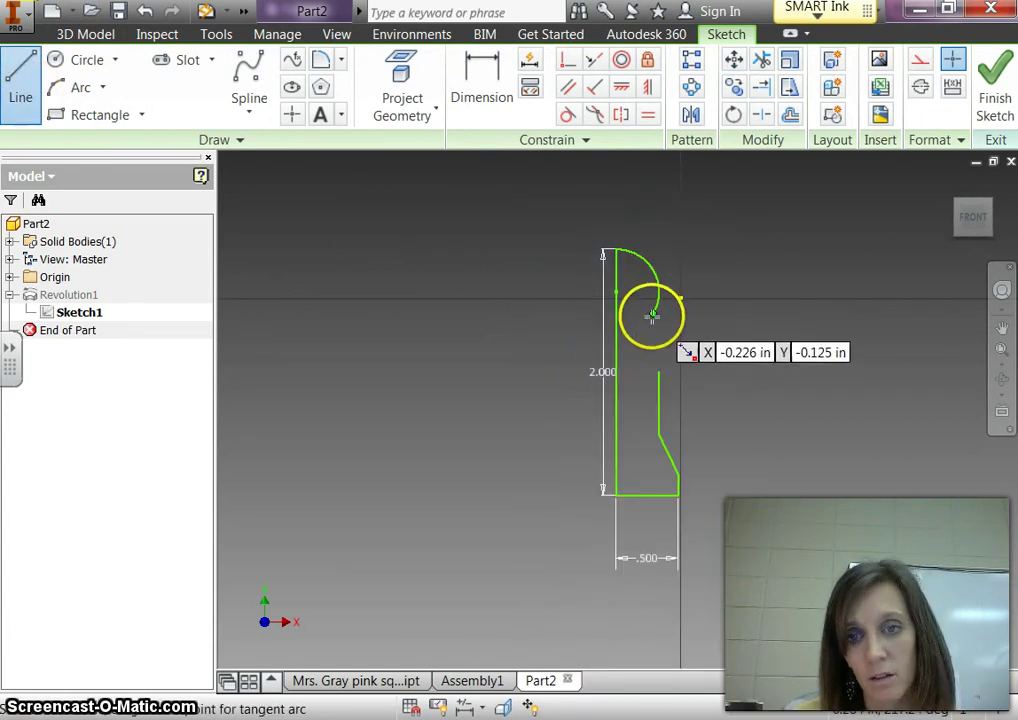
pyautogui.click(653, 311)
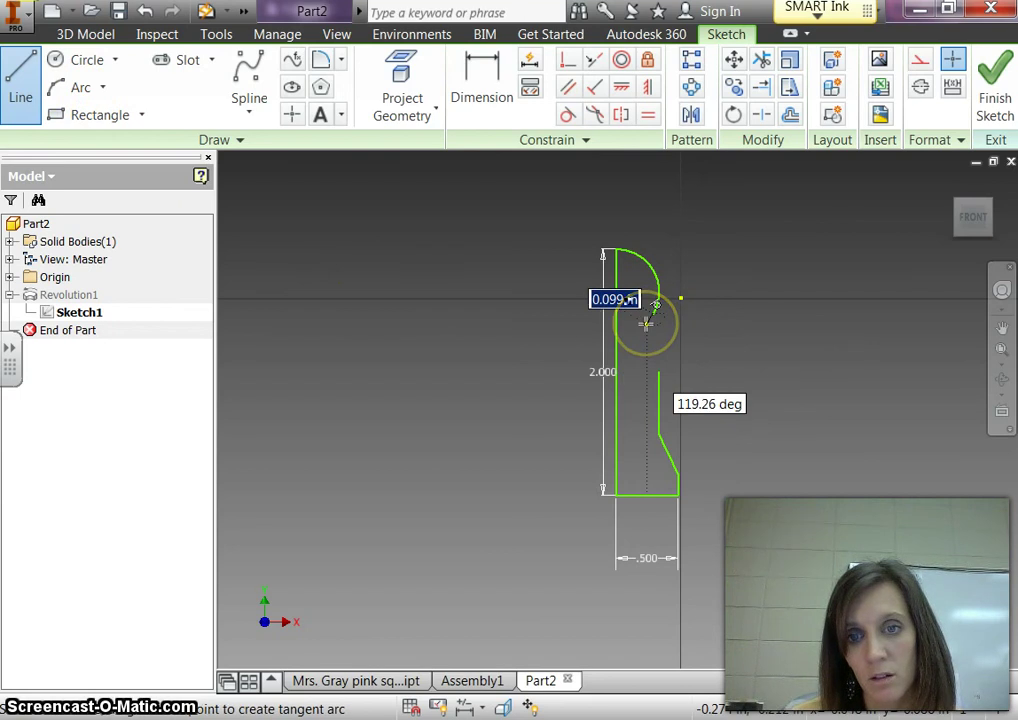
pyautogui.click(658, 374)
pyautogui.click(994, 80)
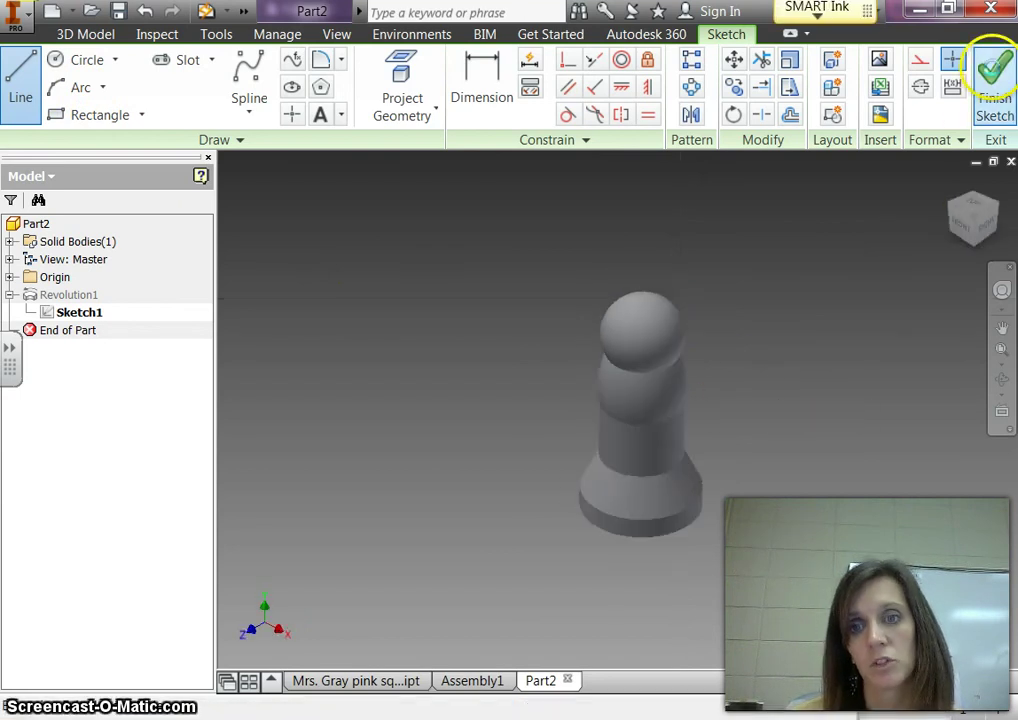